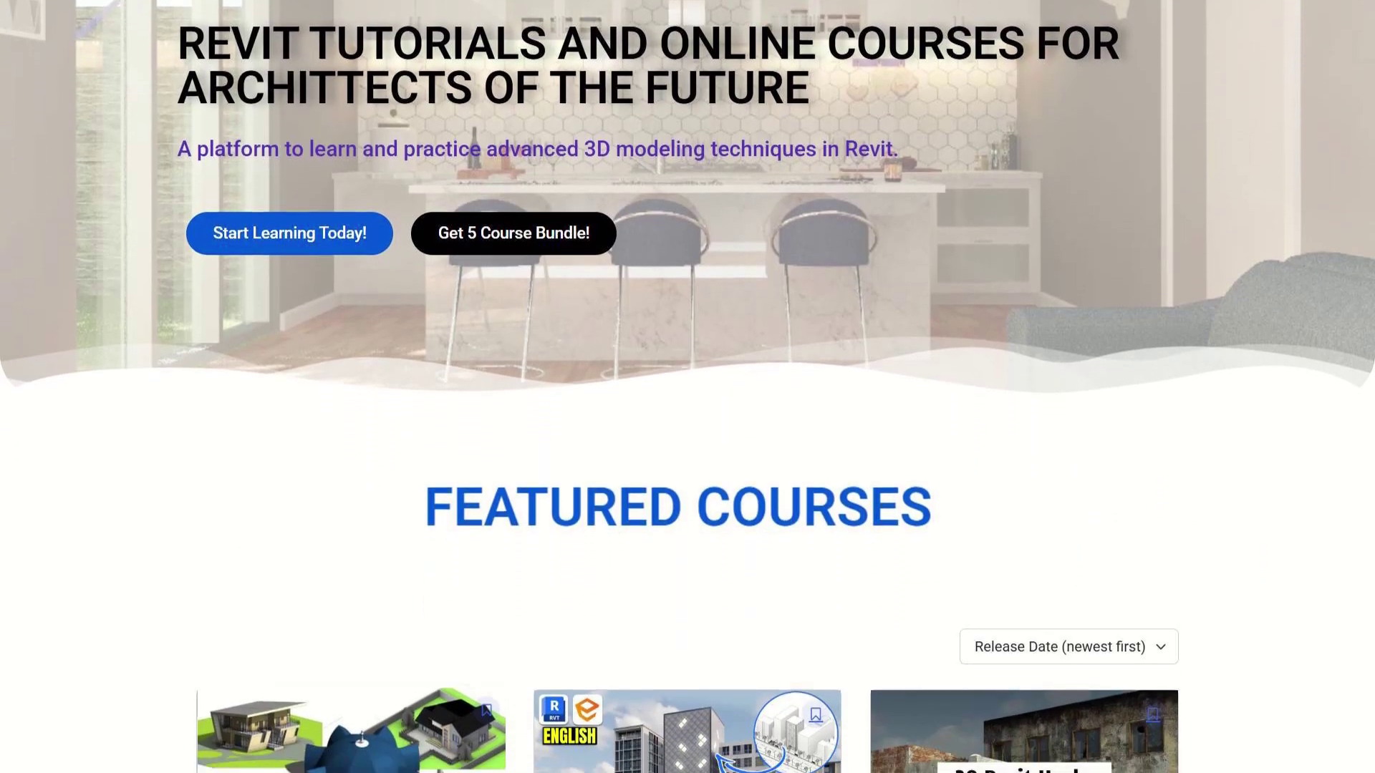
Pan to the kitchen and living area and start the Room Separator tool.
{"action": "scroll", "coordinate": [687, 386], "scroll_direction": "down", "scroll_amount": 6}
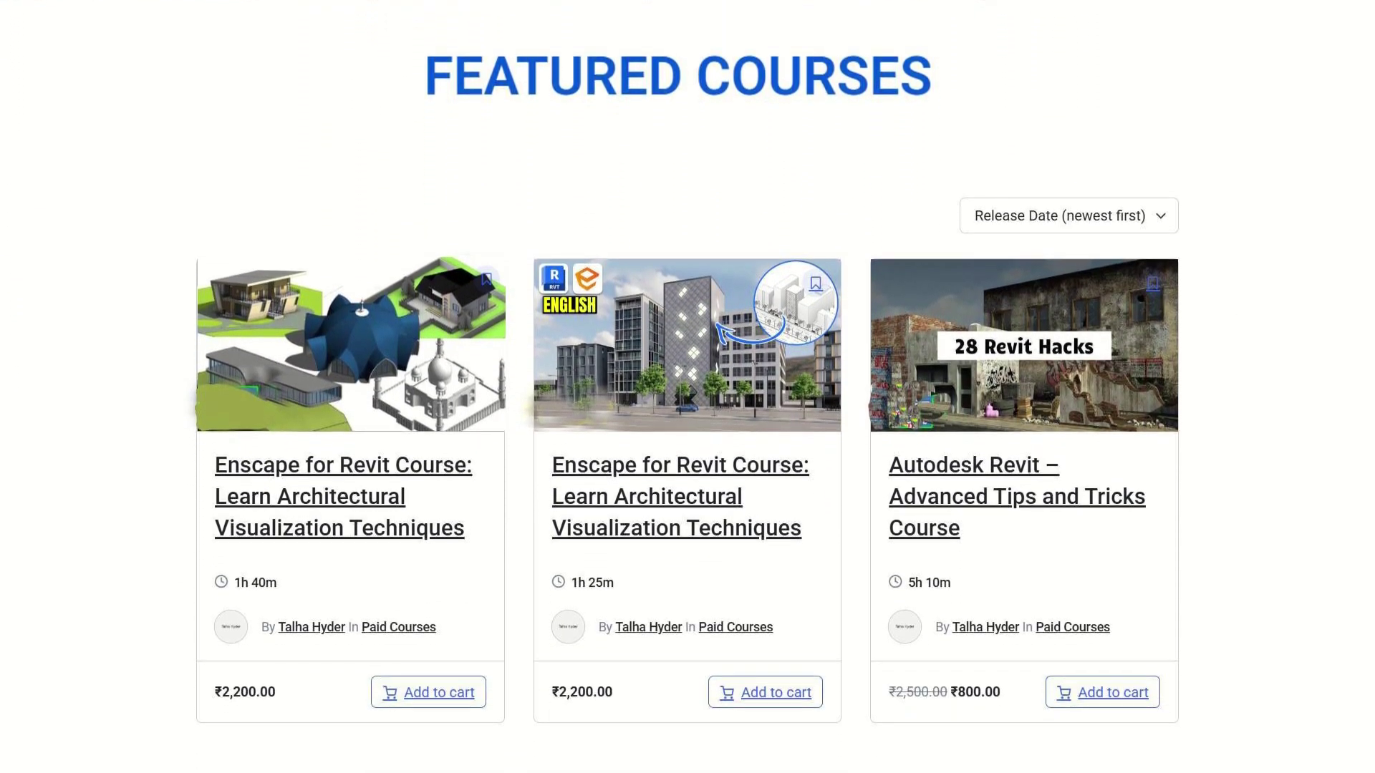
{"action": "scroll", "coordinate": [687, 386], "scroll_direction": "down", "scroll_amount": 6}
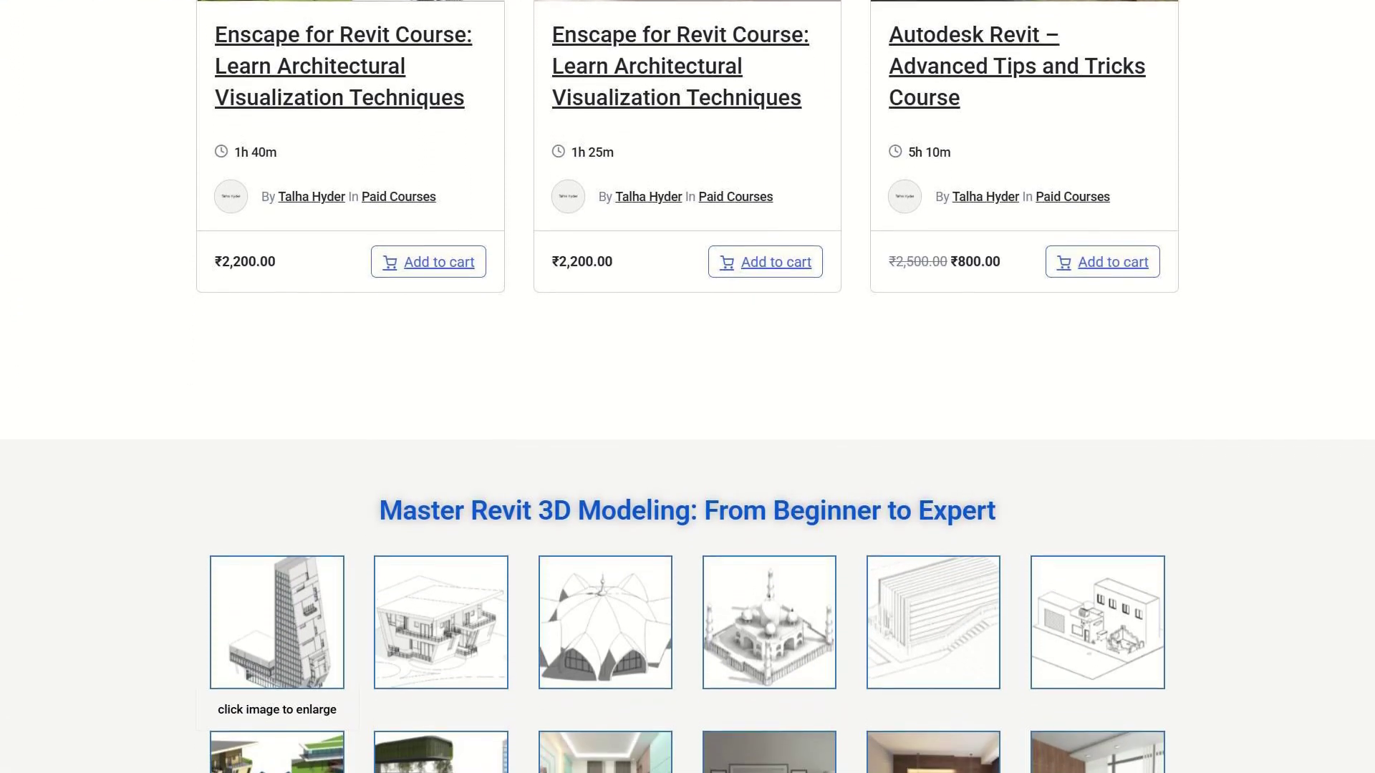
{"action": "scroll", "coordinate": [687, 386], "scroll_direction": "down", "scroll_amount": 5}
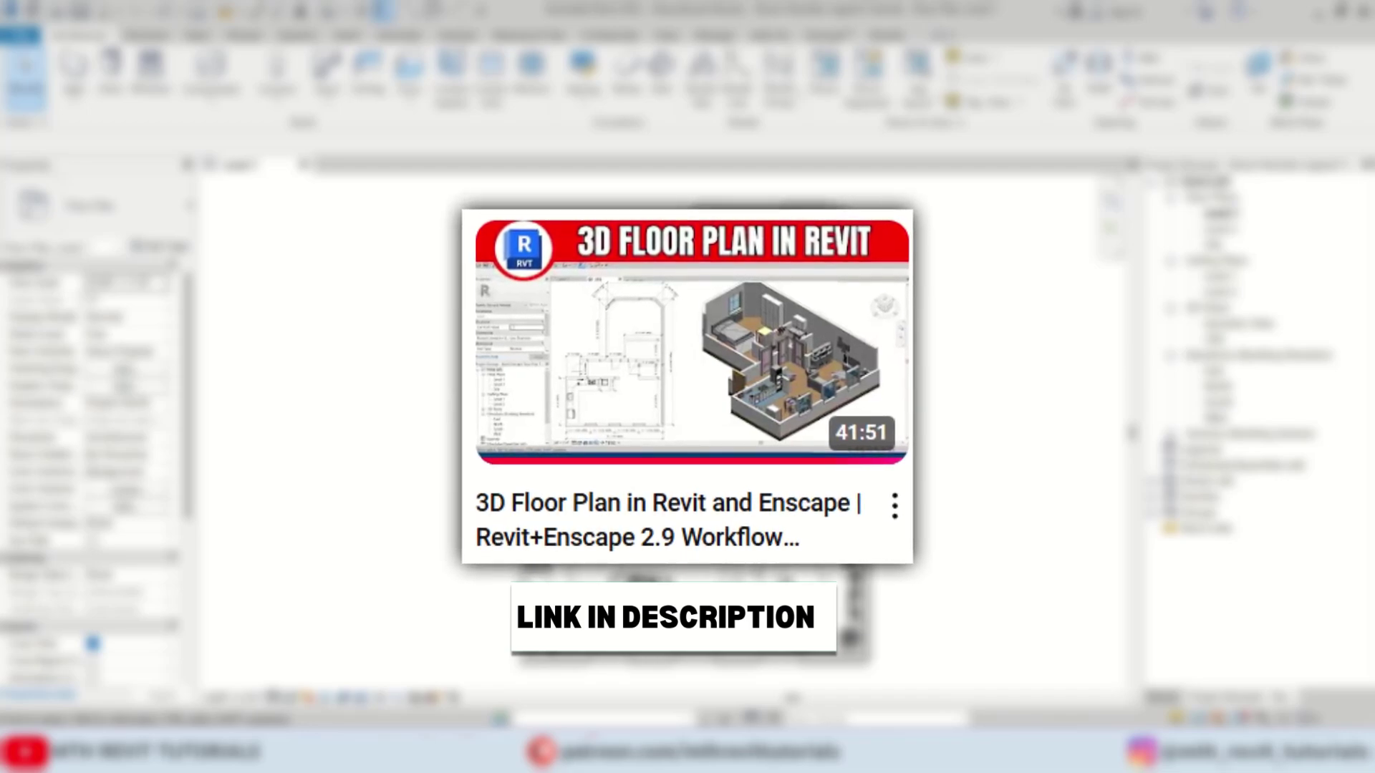
{"action": "scroll", "coordinate": [741, 328], "scroll_direction": "up", "scroll_amount": 3}
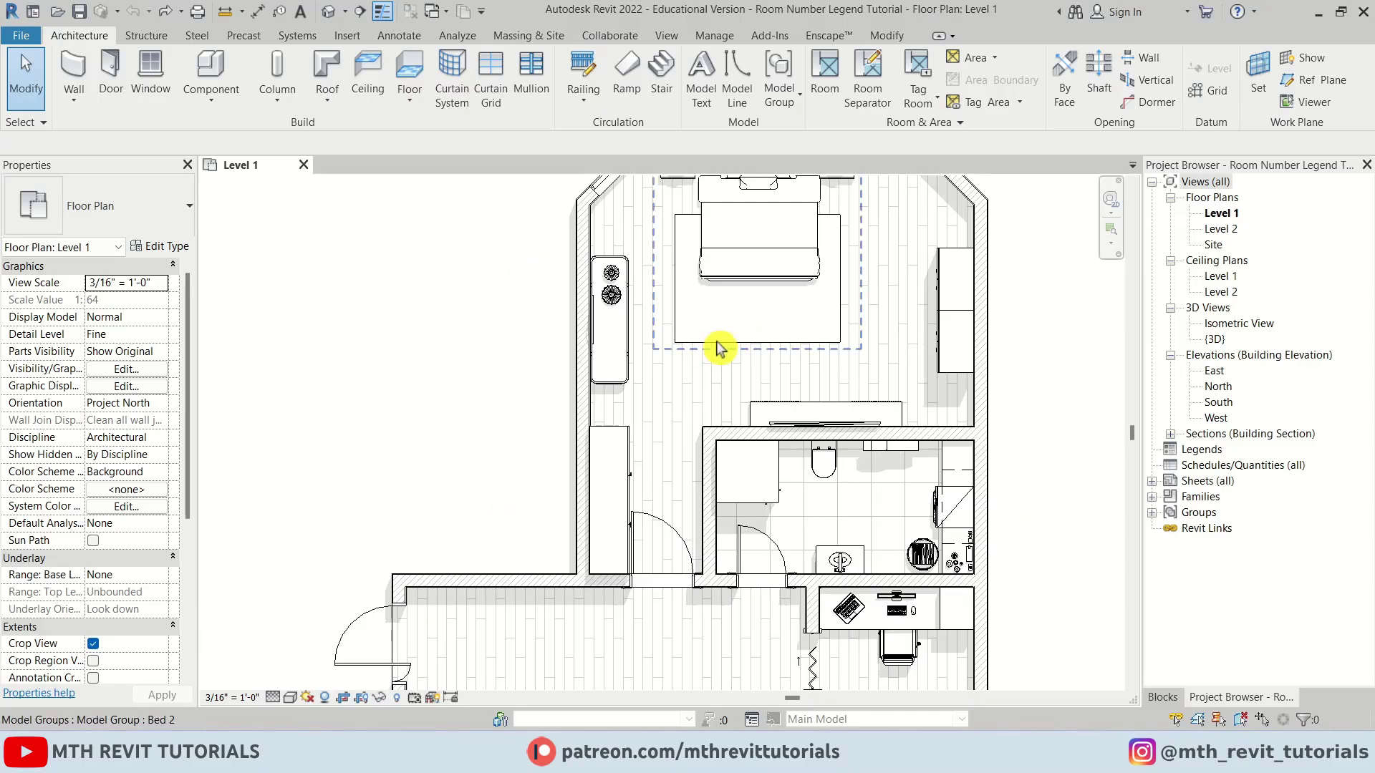
{"action": "middle_click_drag", "start_coordinate": [666, 568], "coordinate": [679, 380]}
{"action": "middle_click_drag", "start_coordinate": [693, 510], "coordinate": [769, 419]}
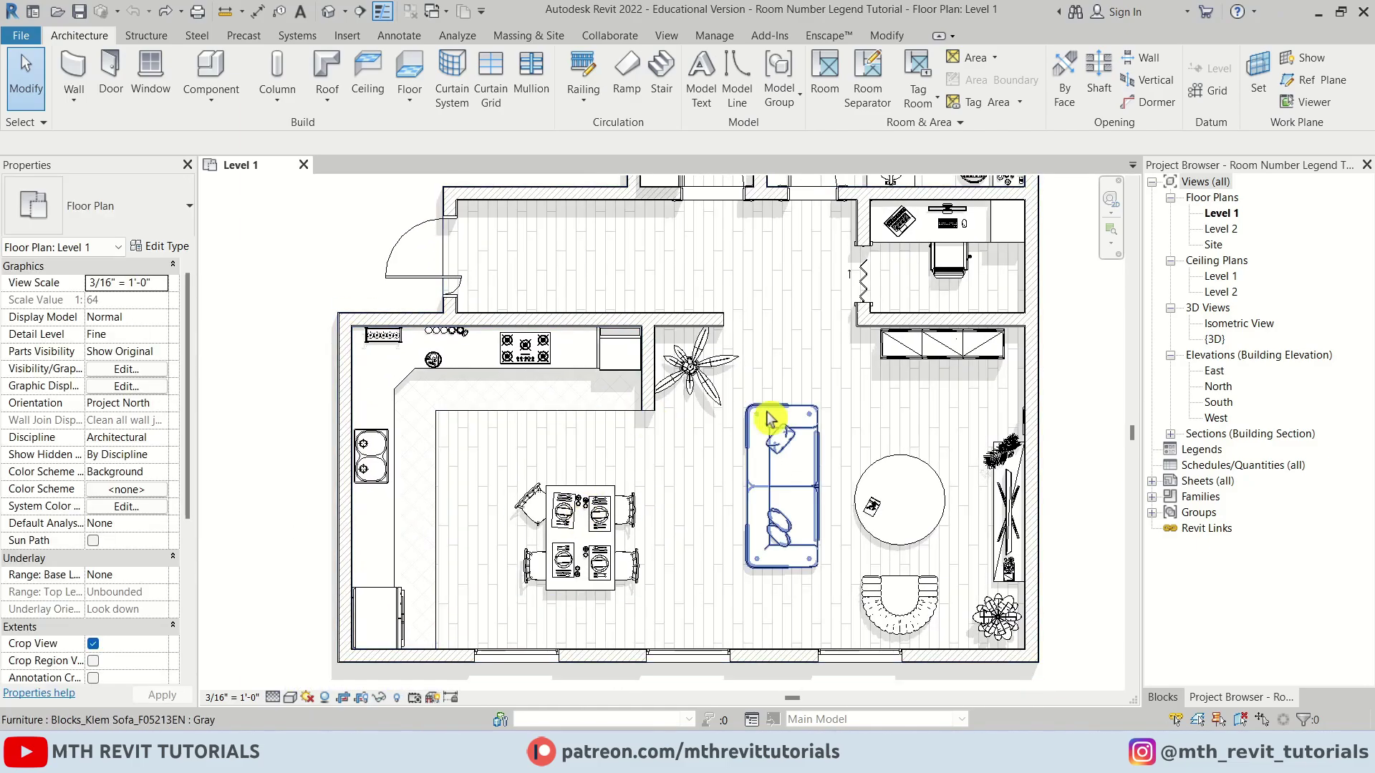
{"action": "left_click", "coordinate": [875, 104]}
{"action": "scroll", "coordinate": [724, 355], "scroll_direction": "up", "scroll_amount": 3}
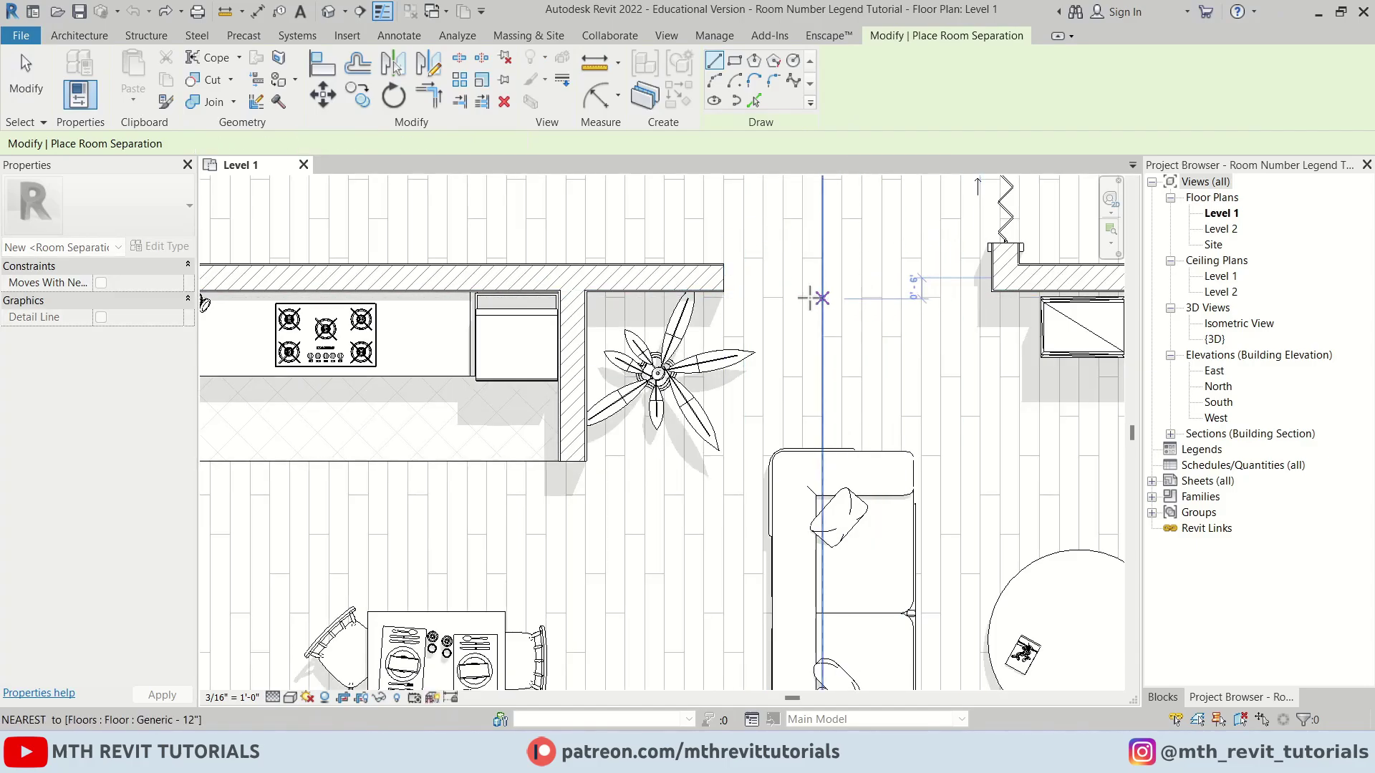
{"action": "scroll", "coordinate": [725, 289], "scroll_direction": "up", "scroll_amount": 2}
{"action": "left_click", "coordinate": [727, 292]}
{"action": "scroll", "coordinate": [727, 292], "scroll_direction": "down", "scroll_amount": 2}
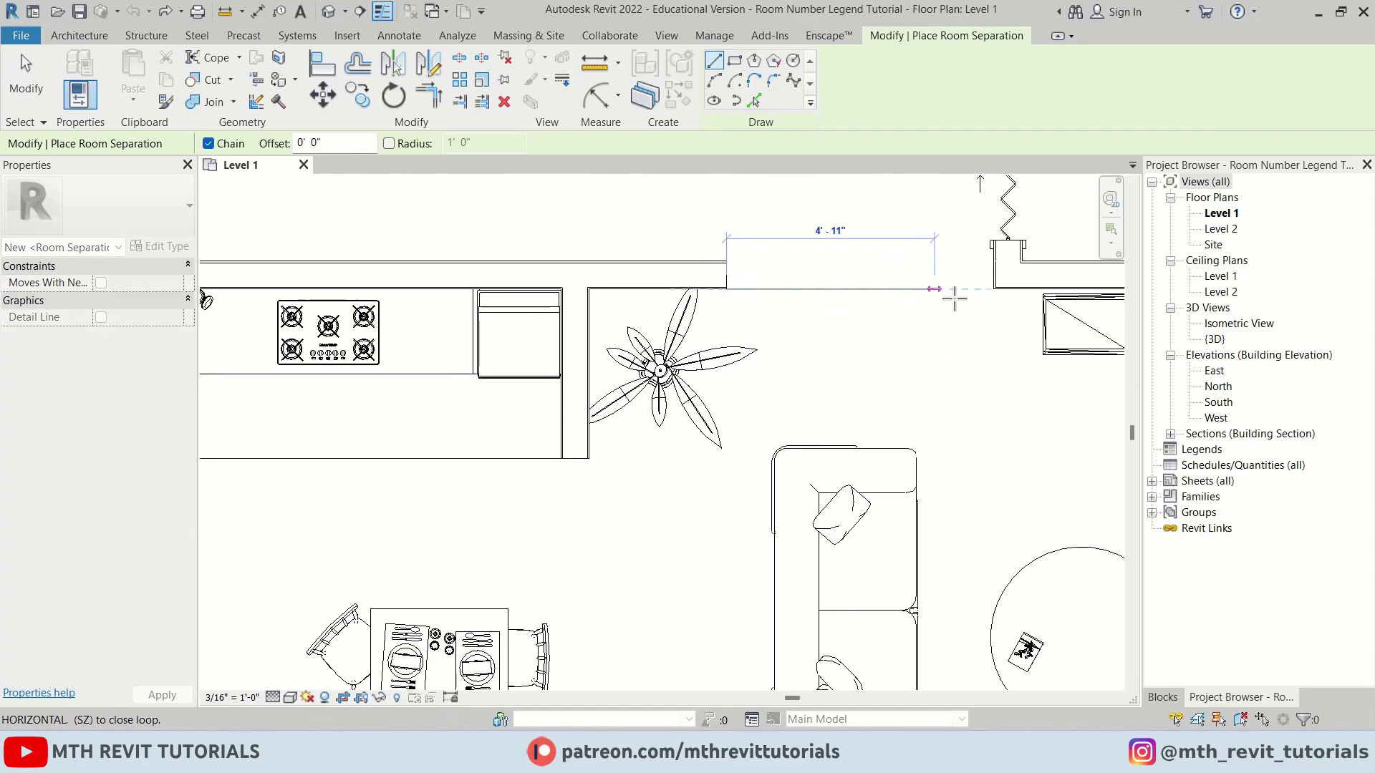
{"action": "scroll", "coordinate": [806, 255], "scroll_direction": "down", "scroll_amount": 2}
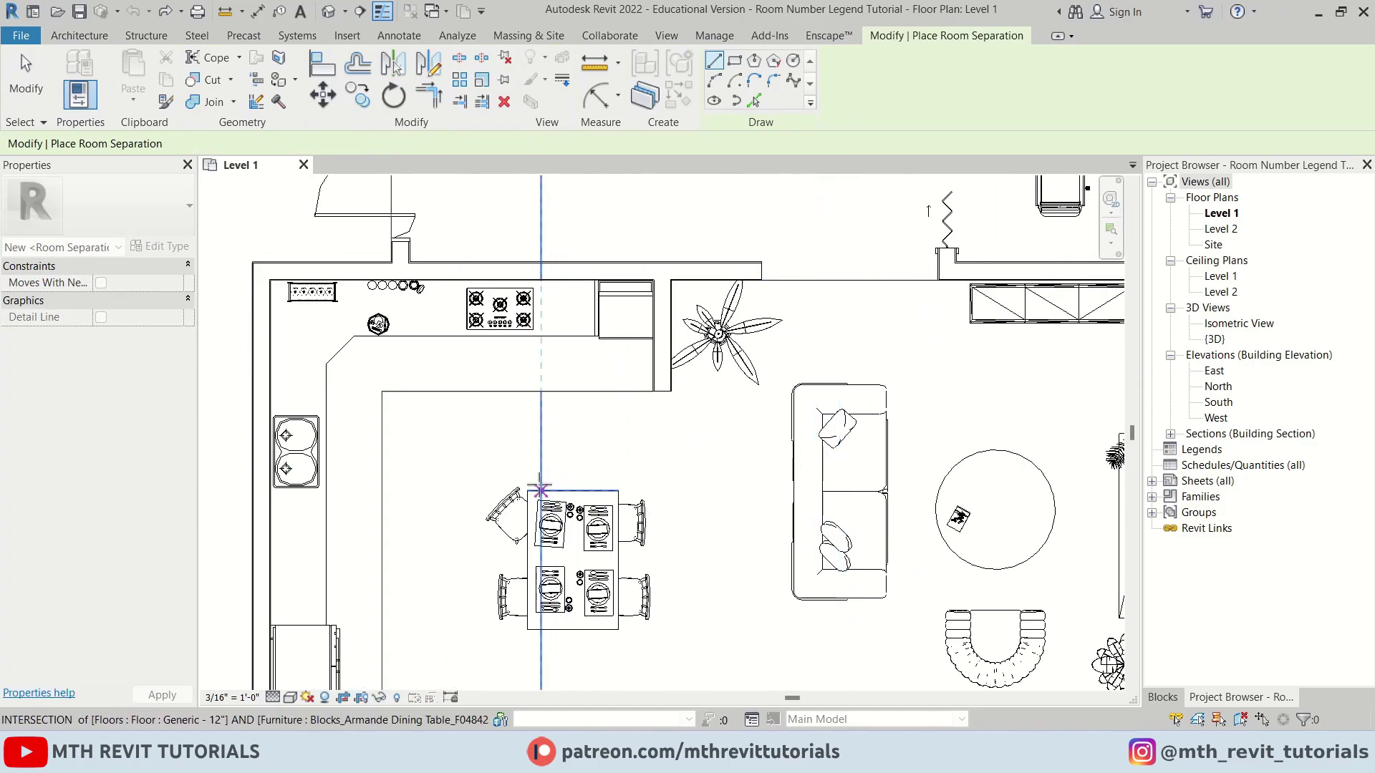
{"action": "key", "text": "Escape"}
Draw an L-shaped separation line from the counter corner across, then down to the bottom wall.
{"action": "left_click", "coordinate": [383, 391]}
{"action": "left_click", "coordinate": [652, 391]}
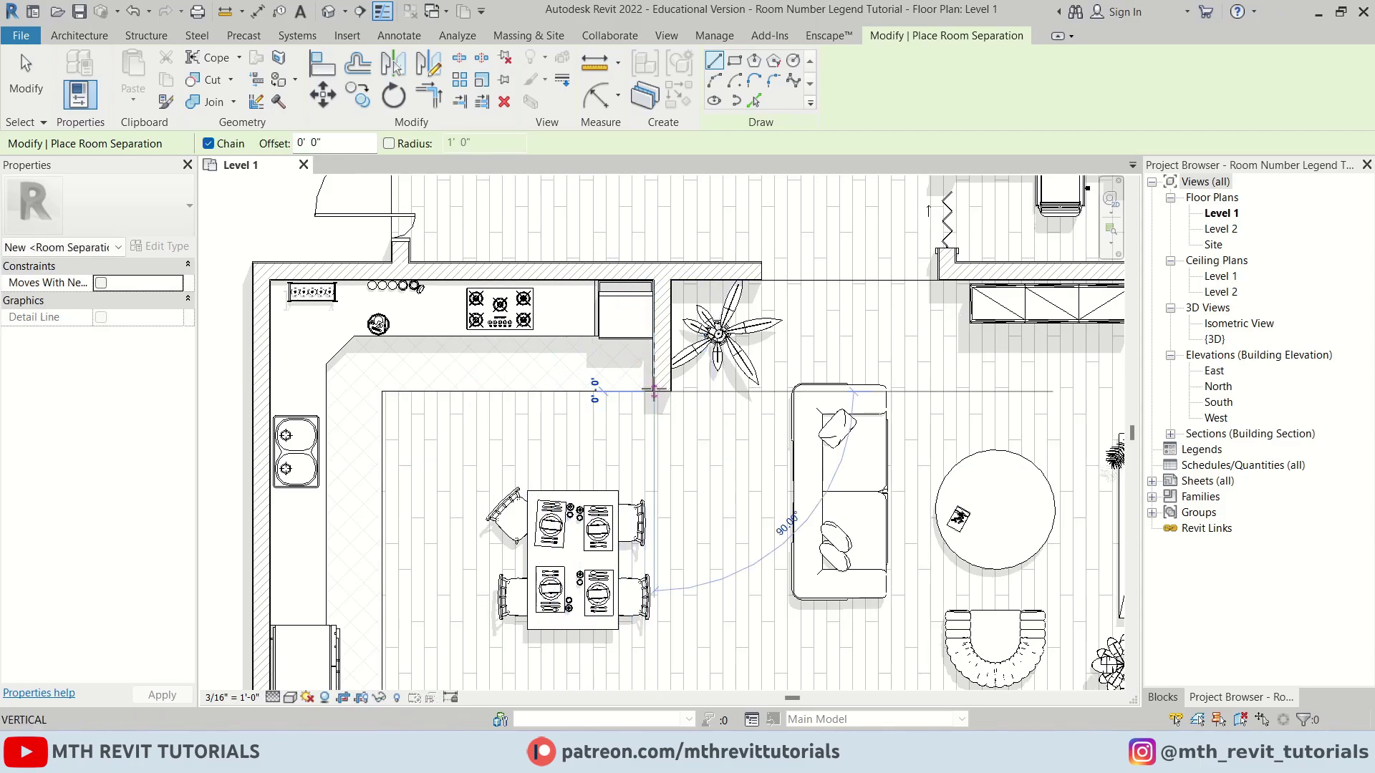
{"action": "left_click", "coordinate": [457, 391]}
{"action": "scroll", "coordinate": [409, 552], "scroll_direction": "down", "scroll_amount": 2}
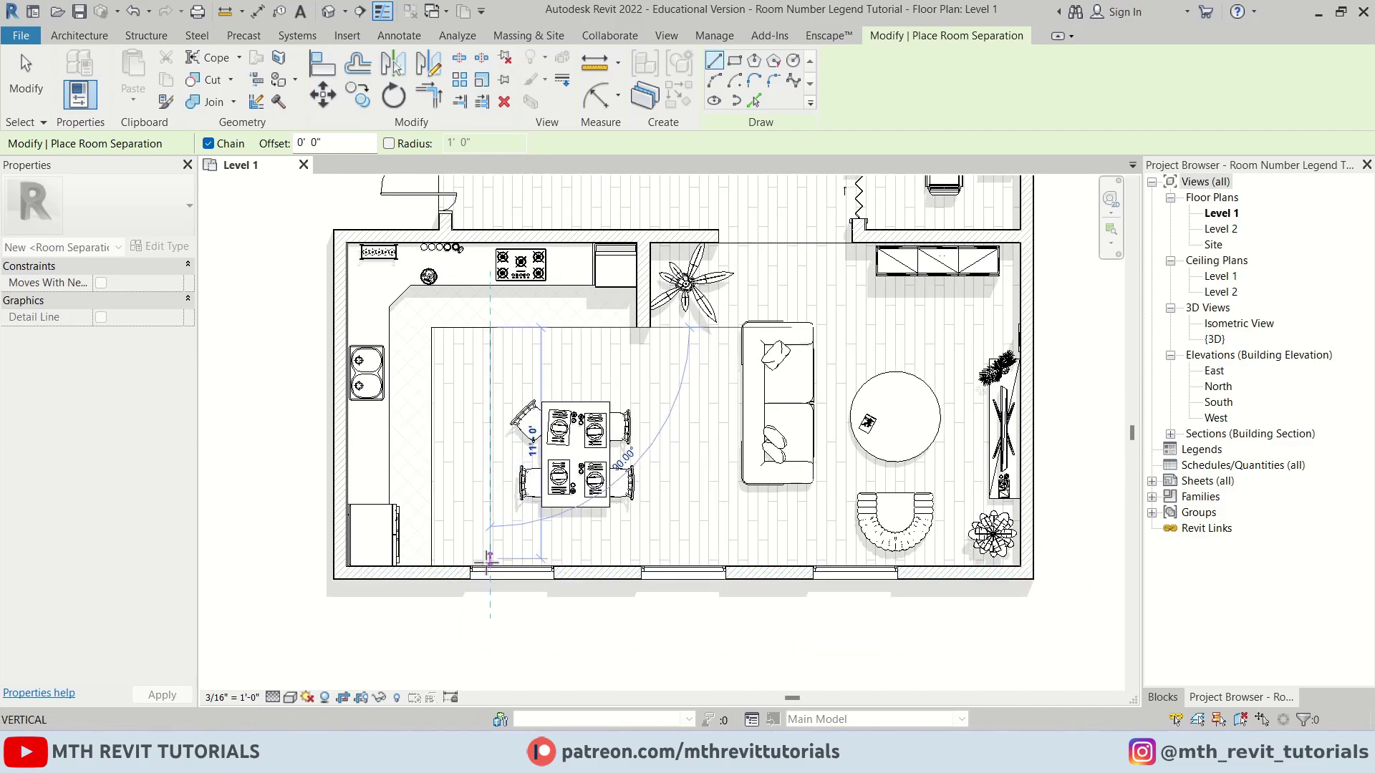
{"action": "scroll", "coordinate": [489, 571], "scroll_direction": "up", "scroll_amount": 2}
{"action": "left_click", "coordinate": [482, 561]}
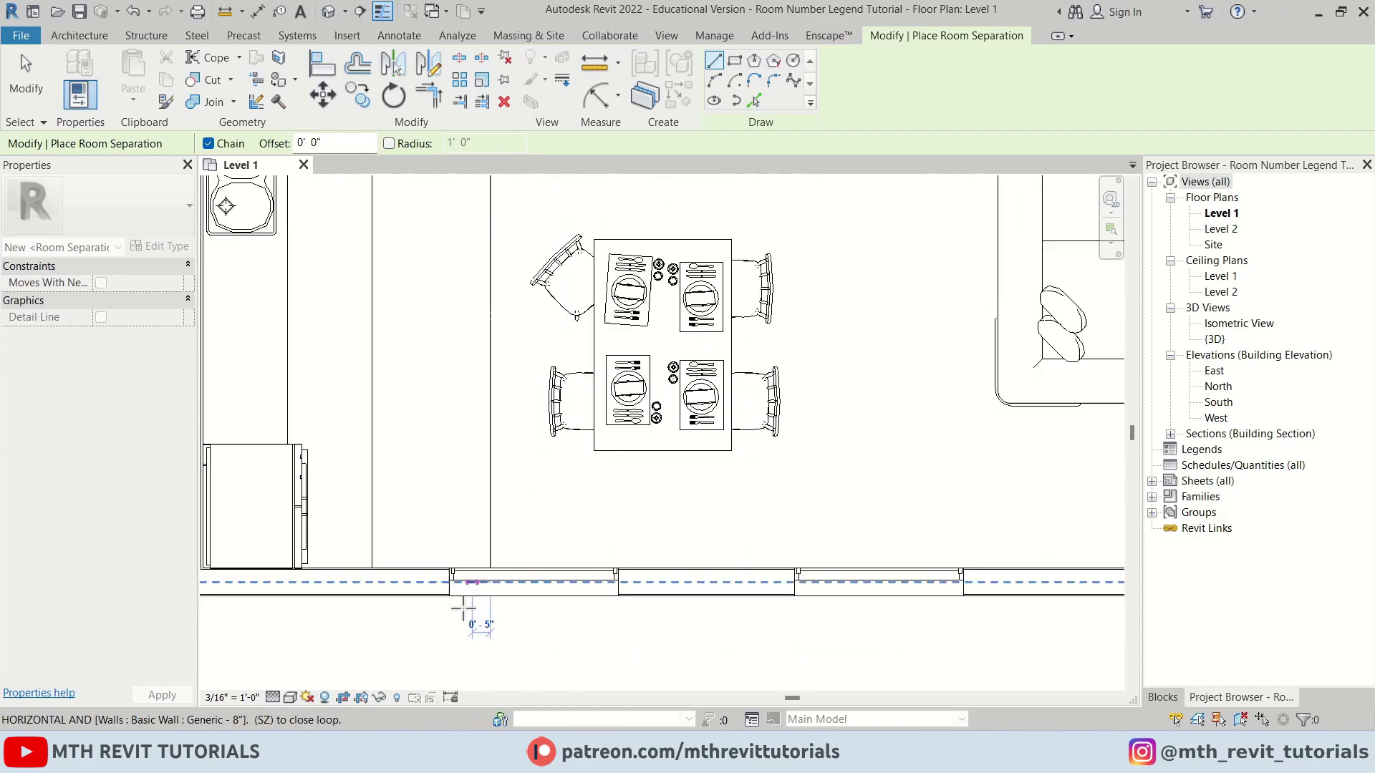
{"action": "key", "text": "Escape"}
{"action": "key", "text": "Escape"}
{"action": "scroll", "coordinate": [466, 604], "scroll_direction": "down", "scroll_amount": 2}
{"action": "scroll", "coordinate": [505, 379], "scroll_direction": "up", "scroll_amount": 2}
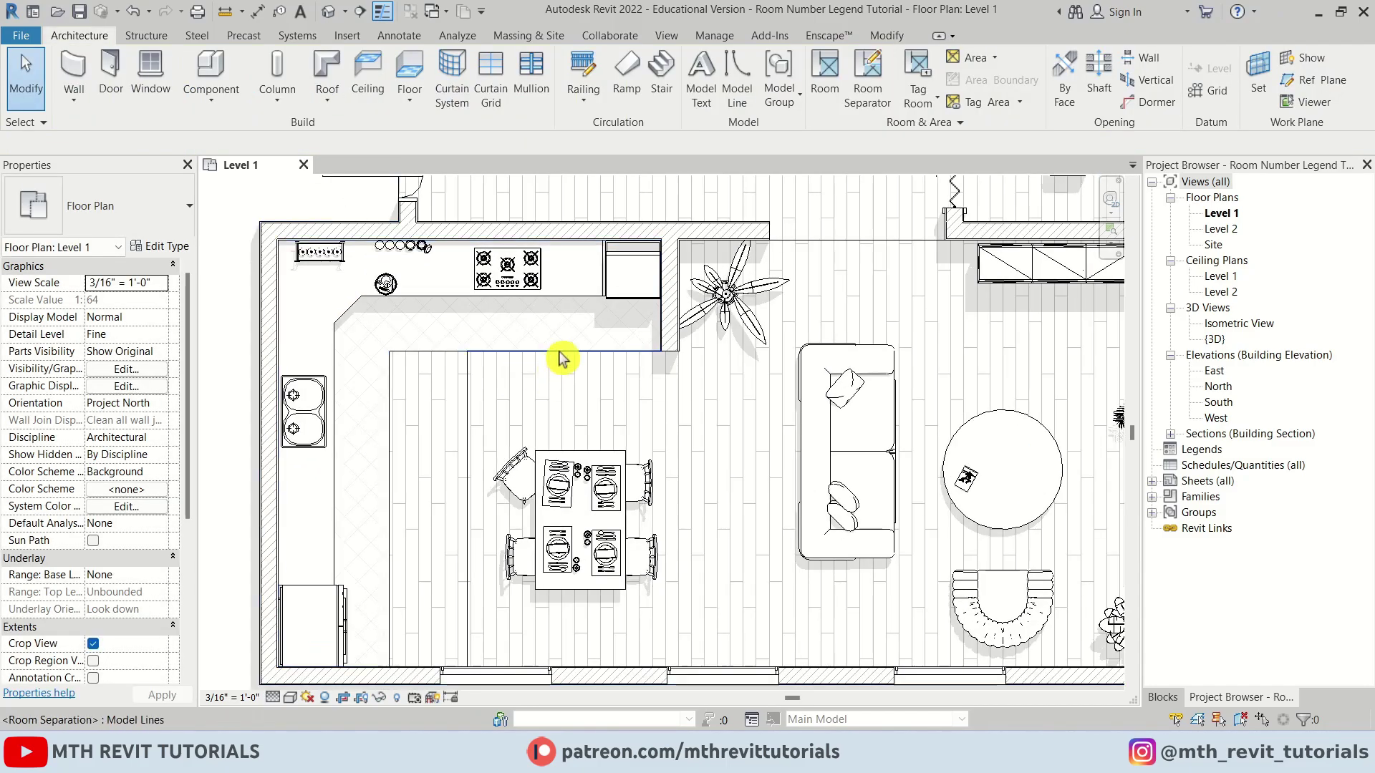
Draw a vertical separation line from the living-area wall corner to the bottom wall.
{"action": "left_click", "coordinate": [868, 93]}
{"action": "left_click", "coordinate": [679, 240]}
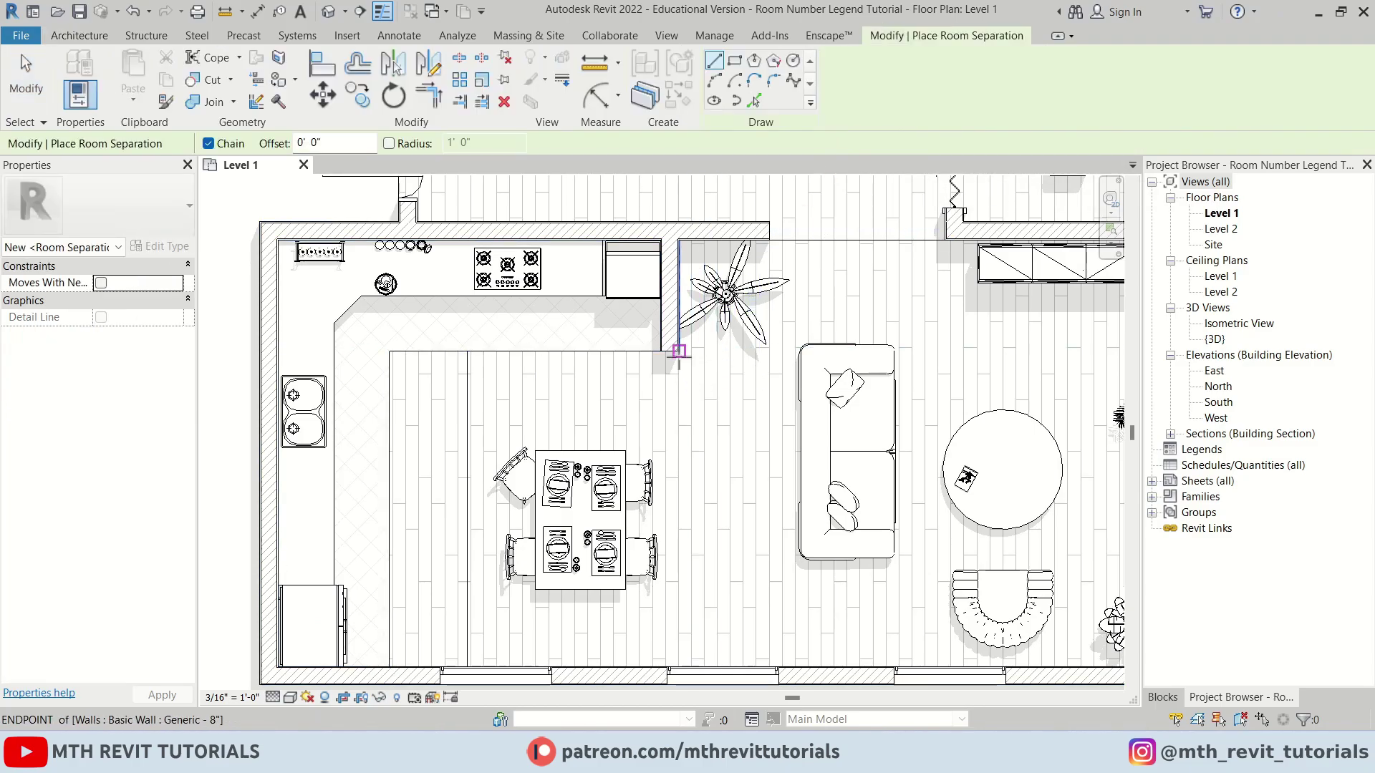
{"action": "left_click", "coordinate": [680, 669]}
{"action": "scroll", "coordinate": [666, 644], "scroll_direction": "down", "scroll_amount": 2}
{"action": "key", "text": "Escape"}
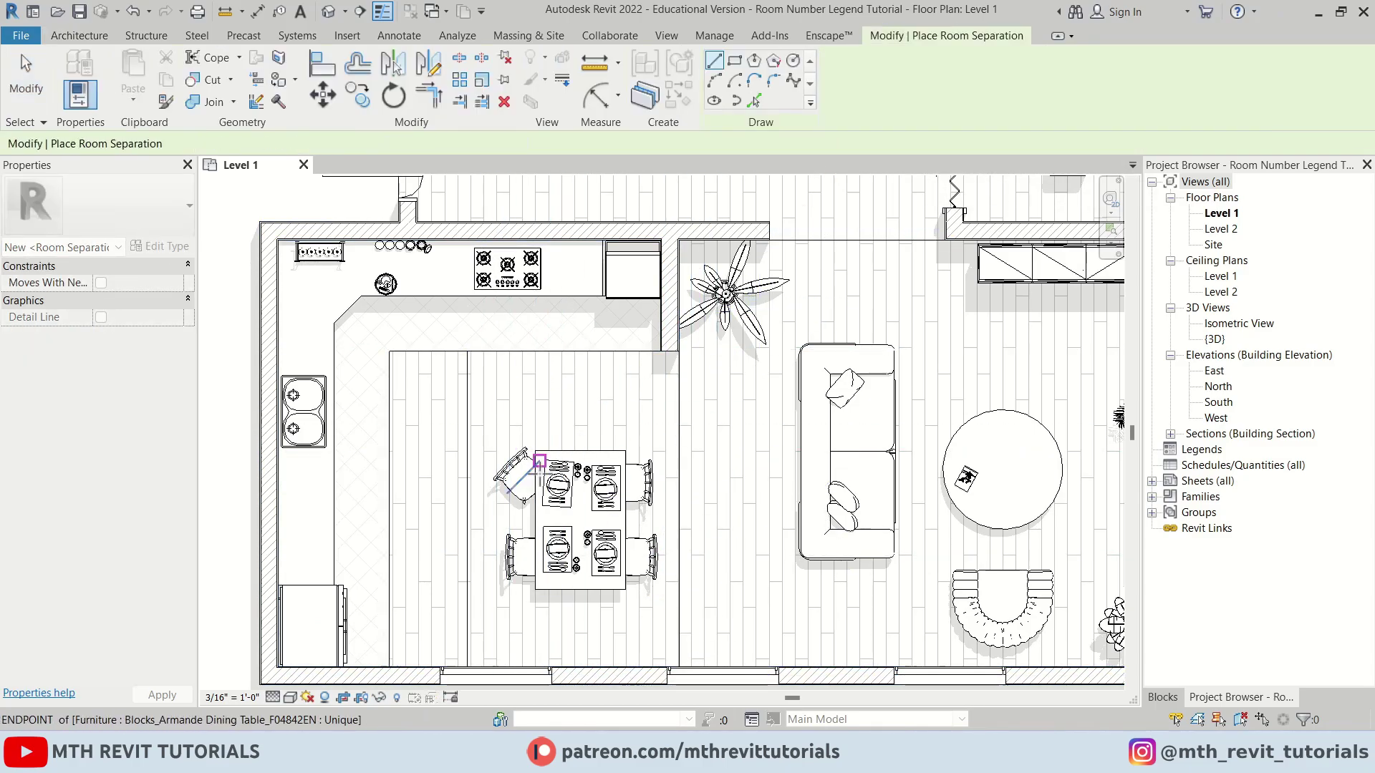
{"action": "scroll", "coordinate": [784, 378], "scroll_direction": "down", "scroll_amount": 2}
{"action": "key", "text": "Escape"}
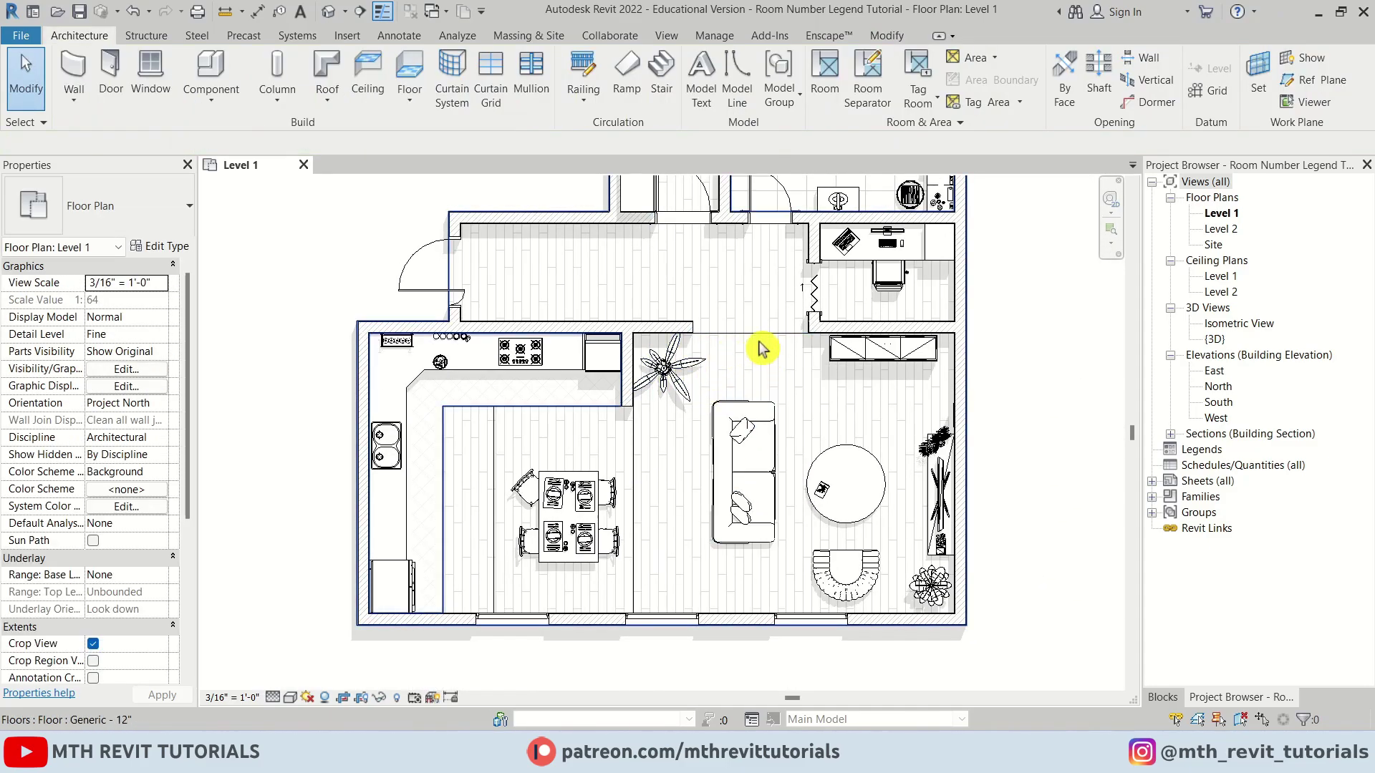
Hide the Room Separation Lines category in this view.
{"action": "right_click", "coordinate": [759, 334]}
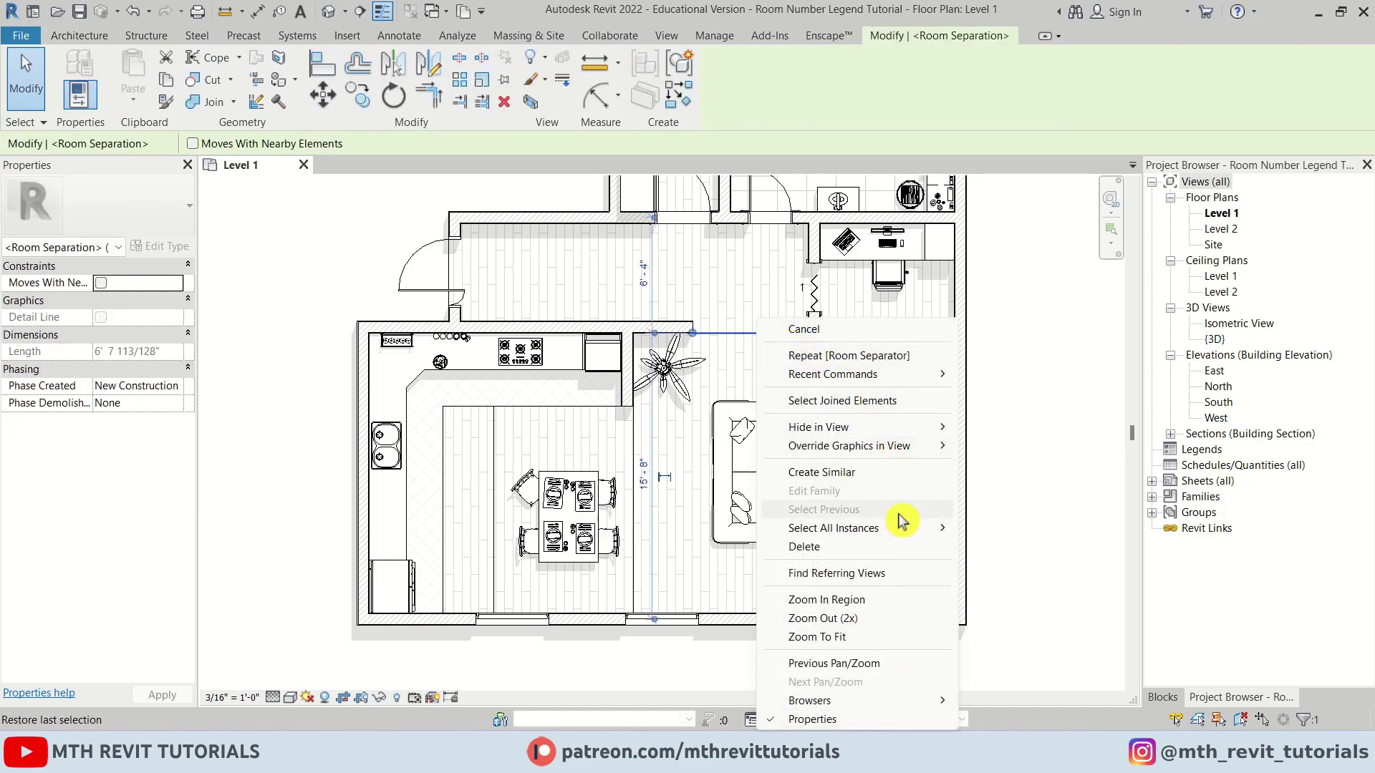
{"action": "mouse_move", "coordinate": [891, 428]}
{"action": "left_click", "coordinate": [1029, 452]}
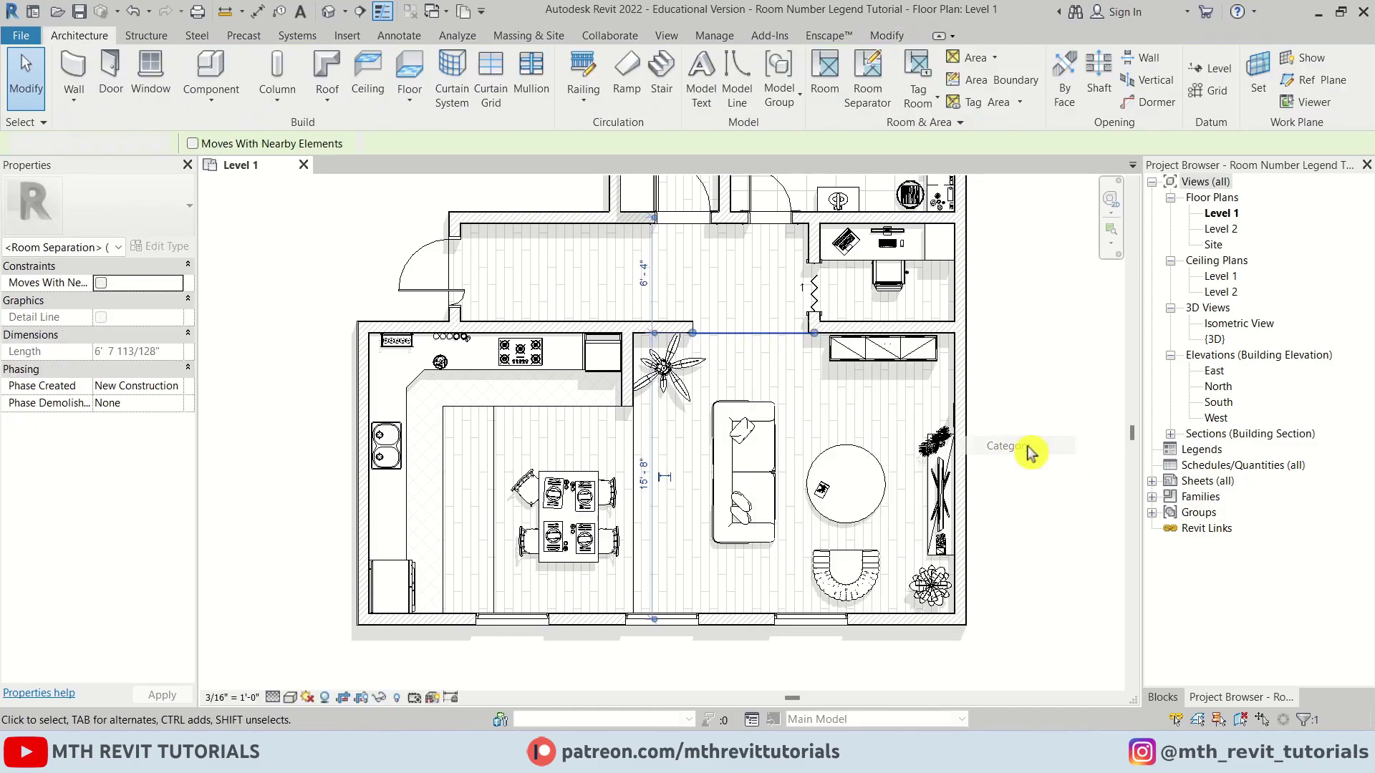
{"action": "middle_click_drag", "start_coordinate": [620, 297], "coordinate": [707, 398]}
{"action": "scroll", "coordinate": [583, 423], "scroll_direction": "down", "scroll_amount": 2}
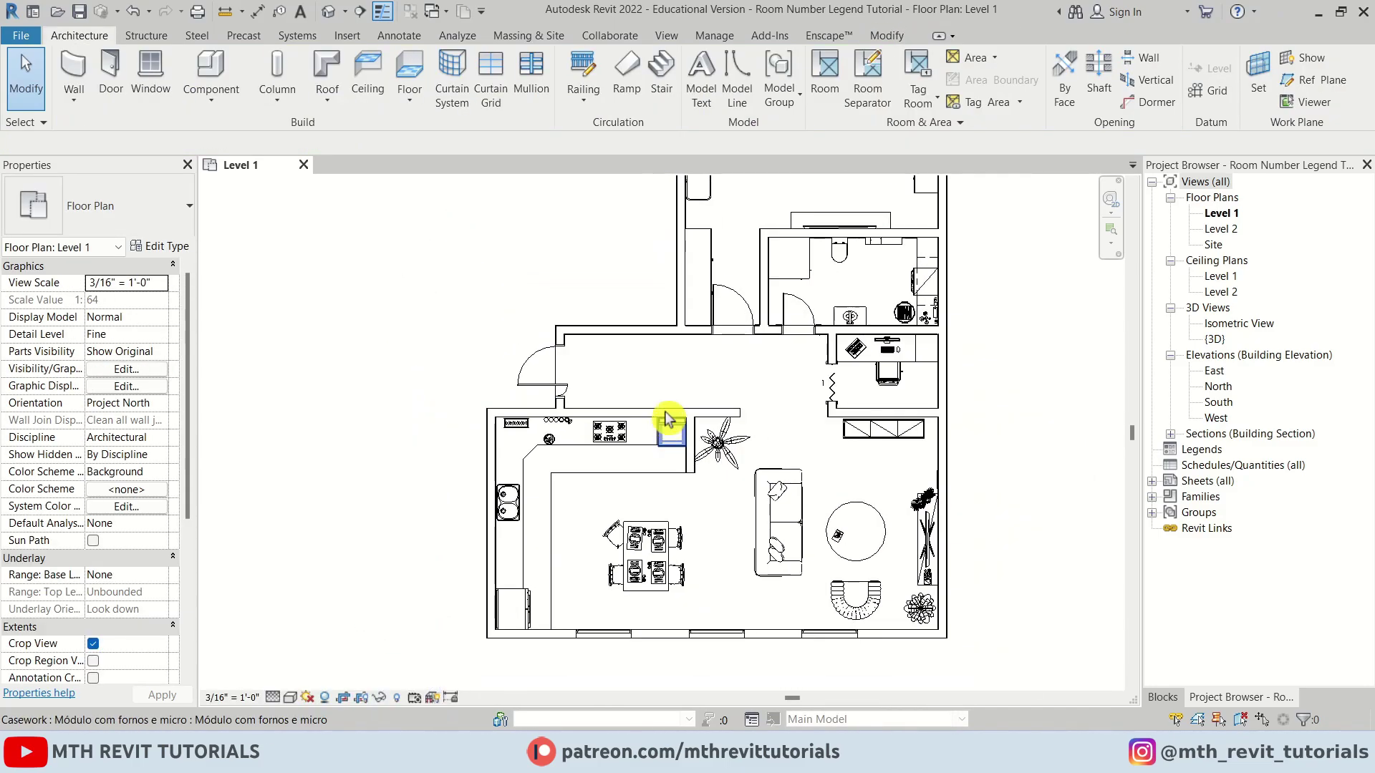
Place tagged rooms in the entry hall, bedroom, bathroom and office.
{"action": "left_click", "coordinate": [825, 86]}
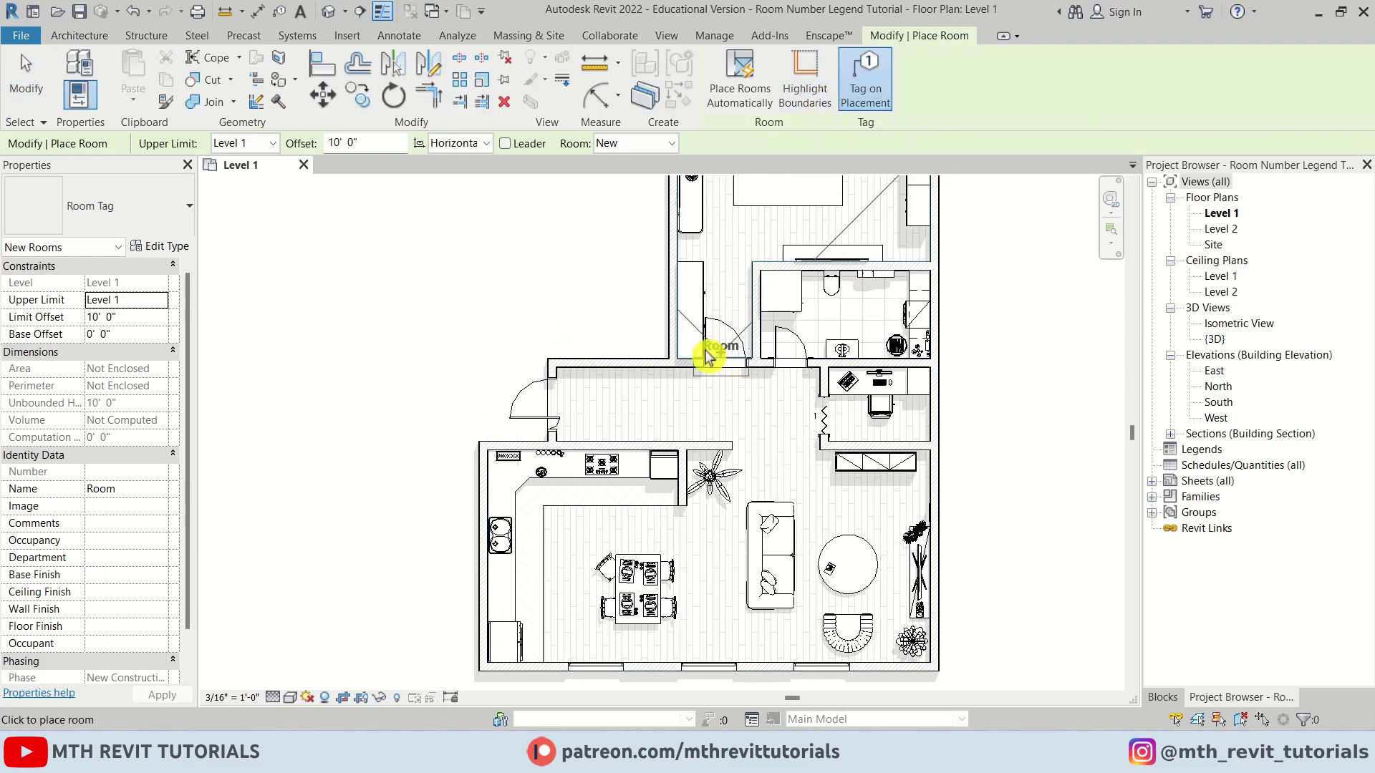
{"action": "scroll", "coordinate": [647, 398], "scroll_direction": "up", "scroll_amount": 2}
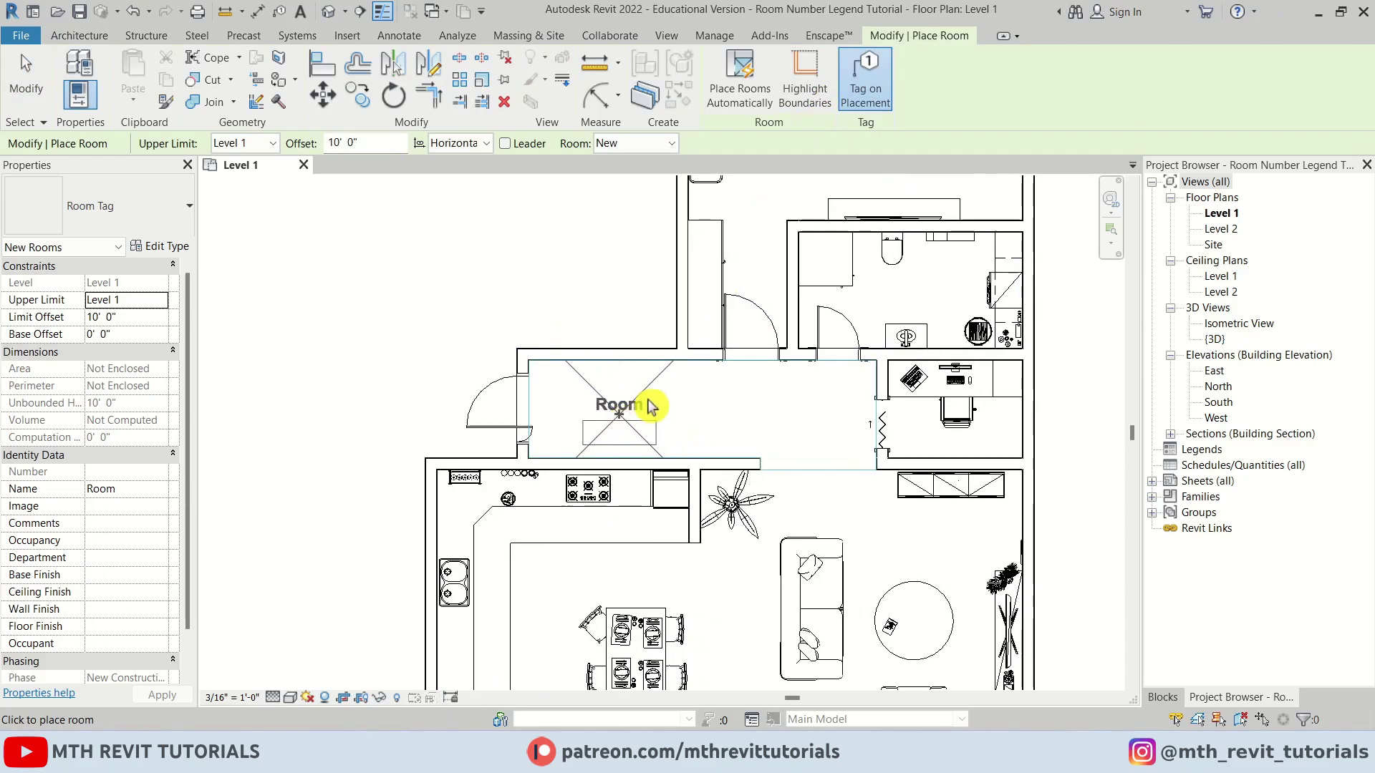
{"action": "left_click", "coordinate": [663, 410]}
{"action": "scroll", "coordinate": [774, 292], "scroll_direction": "up", "scroll_amount": 2}
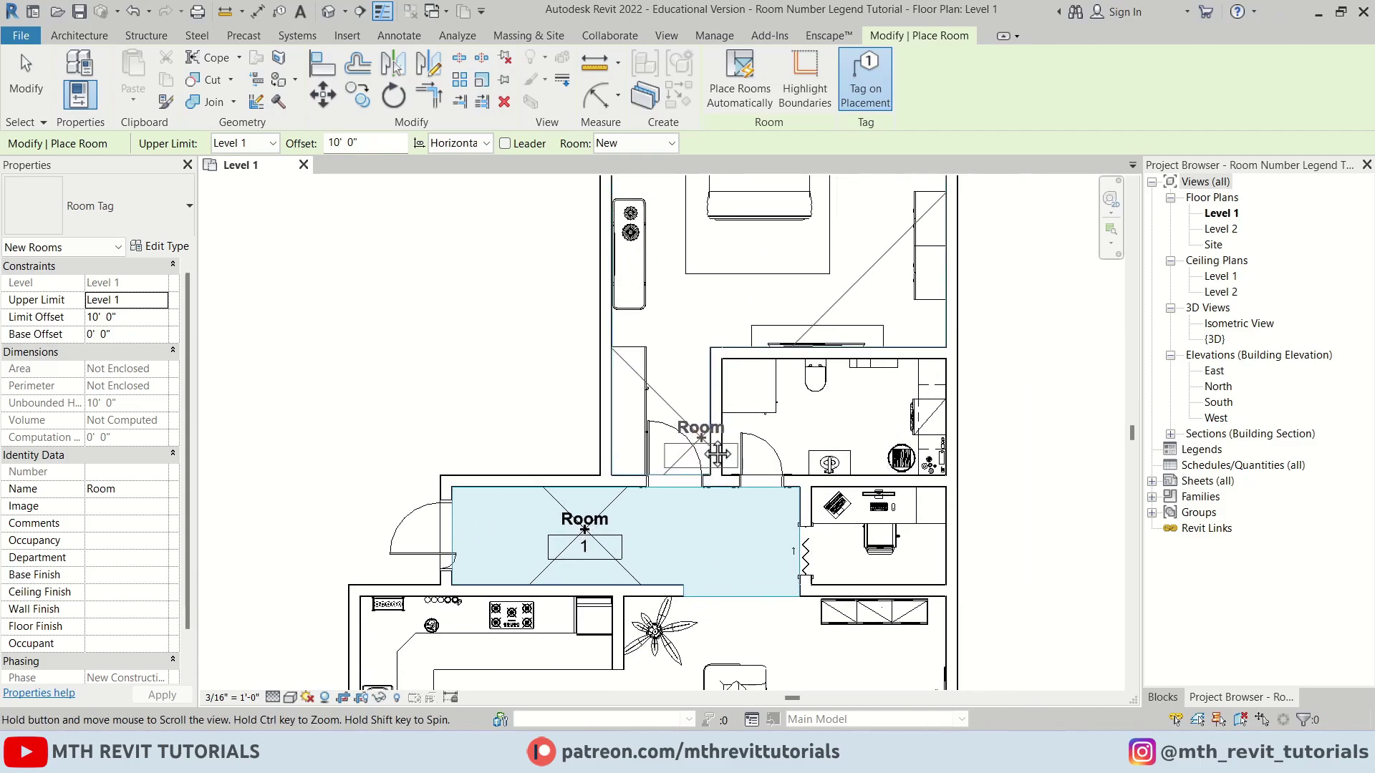
{"action": "left_click", "coordinate": [761, 237]}
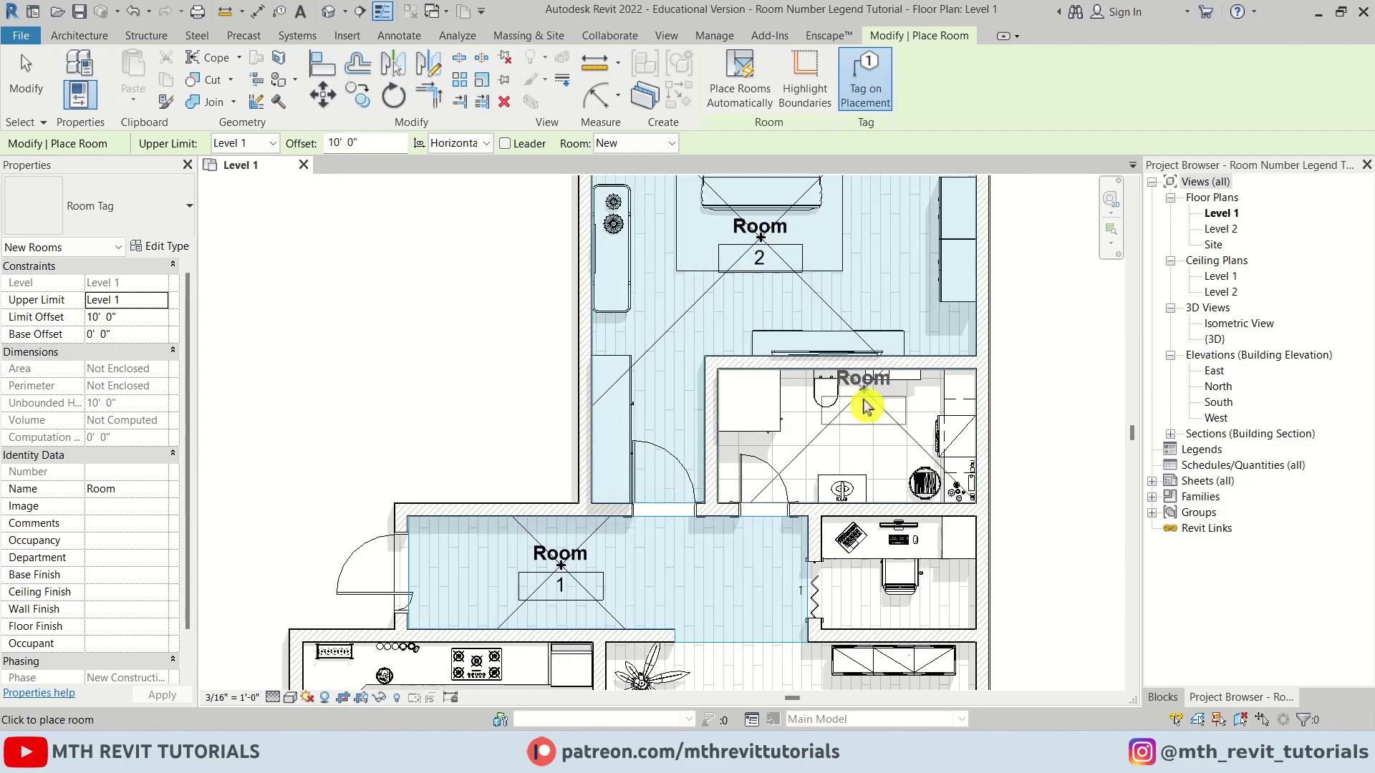
{"action": "left_click", "coordinate": [844, 435]}
{"action": "scroll", "coordinate": [901, 550], "scroll_direction": "up", "scroll_amount": 2}
{"action": "left_click", "coordinate": [859, 577]}
Place tagged rooms in the kitchen and dining area.
{"action": "scroll", "coordinate": [852, 594], "scroll_direction": "down", "scroll_amount": 2}
{"action": "middle_click_drag", "start_coordinate": [833, 597], "coordinate": [881, 246]}
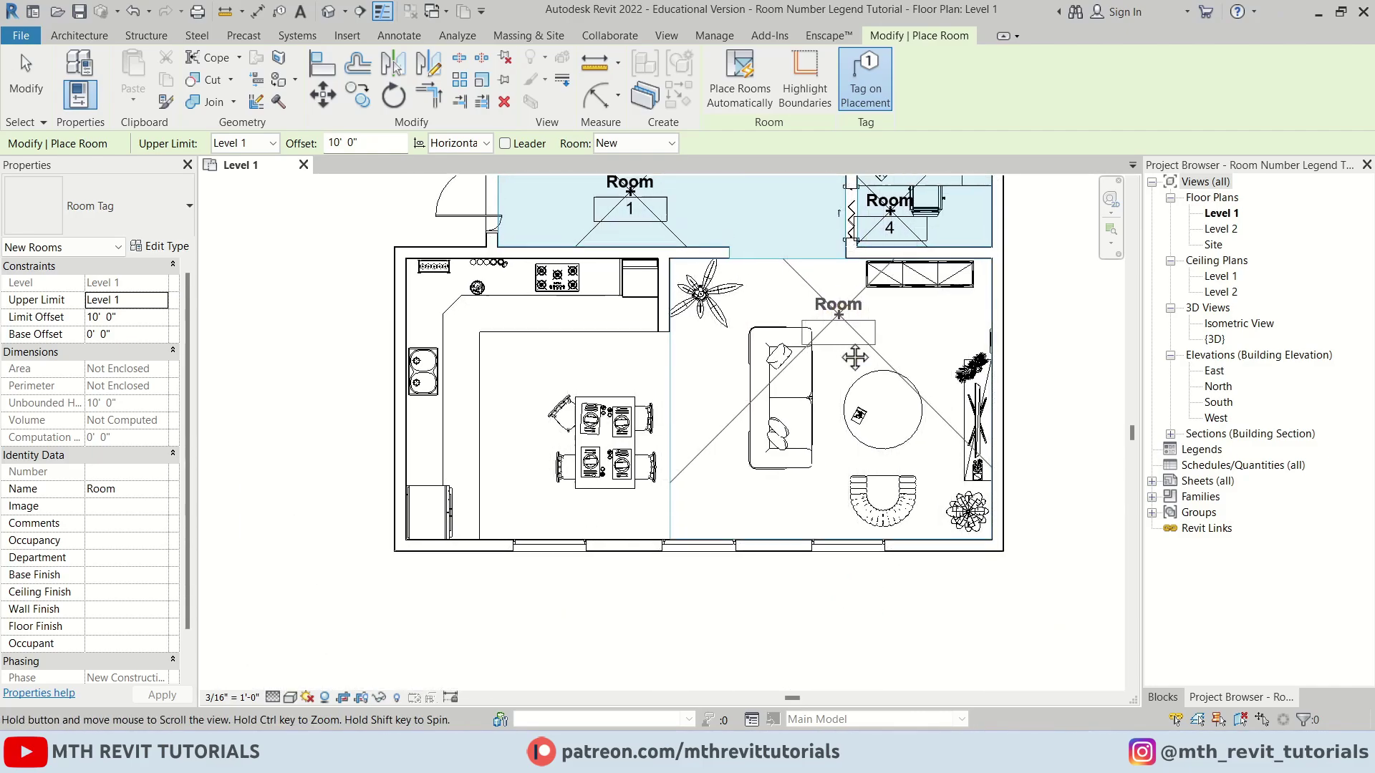
{"action": "scroll", "coordinate": [486, 380], "scroll_direction": "up", "scroll_amount": 2}
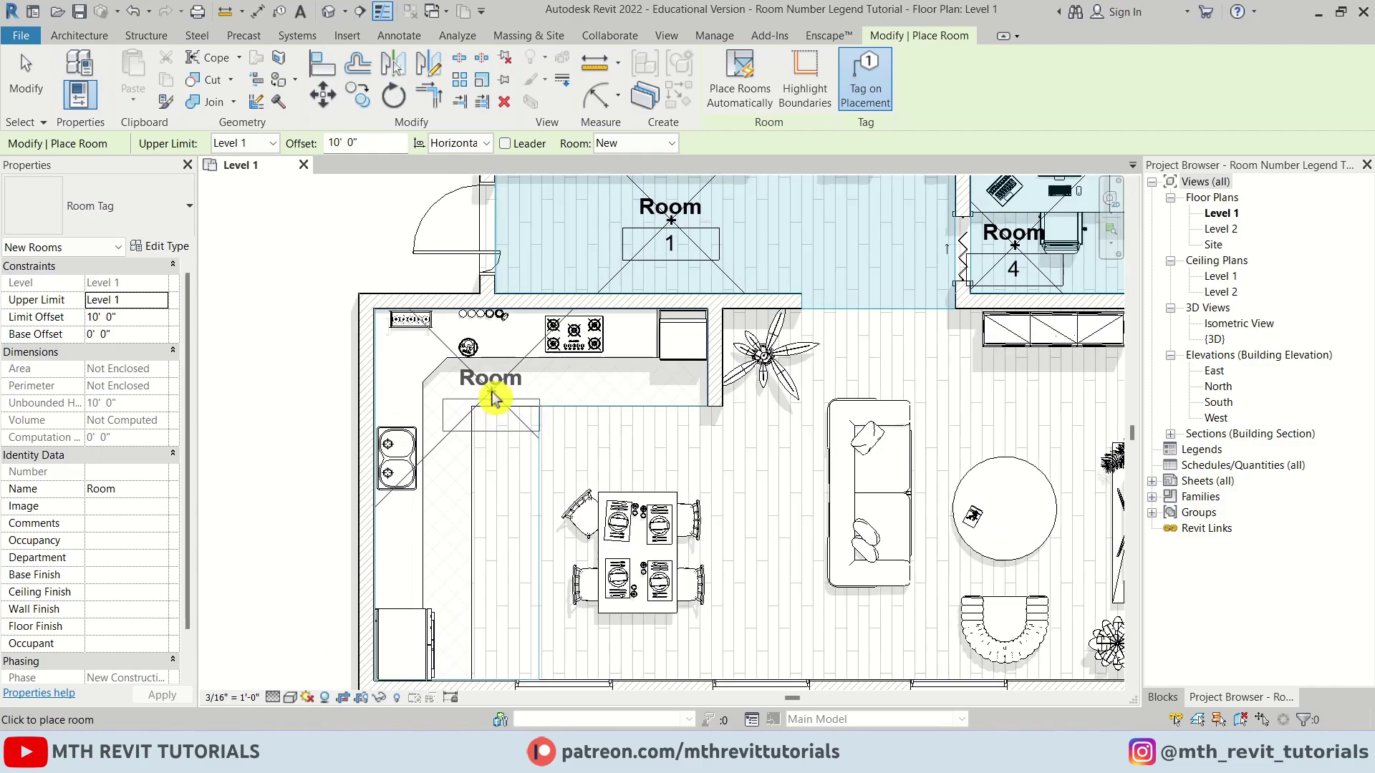
{"action": "left_click", "coordinate": [495, 395]}
{"action": "left_click", "coordinate": [644, 464]}
Place the last room in the living area and finish room placement.
{"action": "left_click", "coordinate": [1013, 414]}
{"action": "key", "text": "Escape"}
{"action": "key", "text": "Escape"}
{"action": "scroll", "coordinate": [789, 500], "scroll_direction": "down", "scroll_amount": 2}
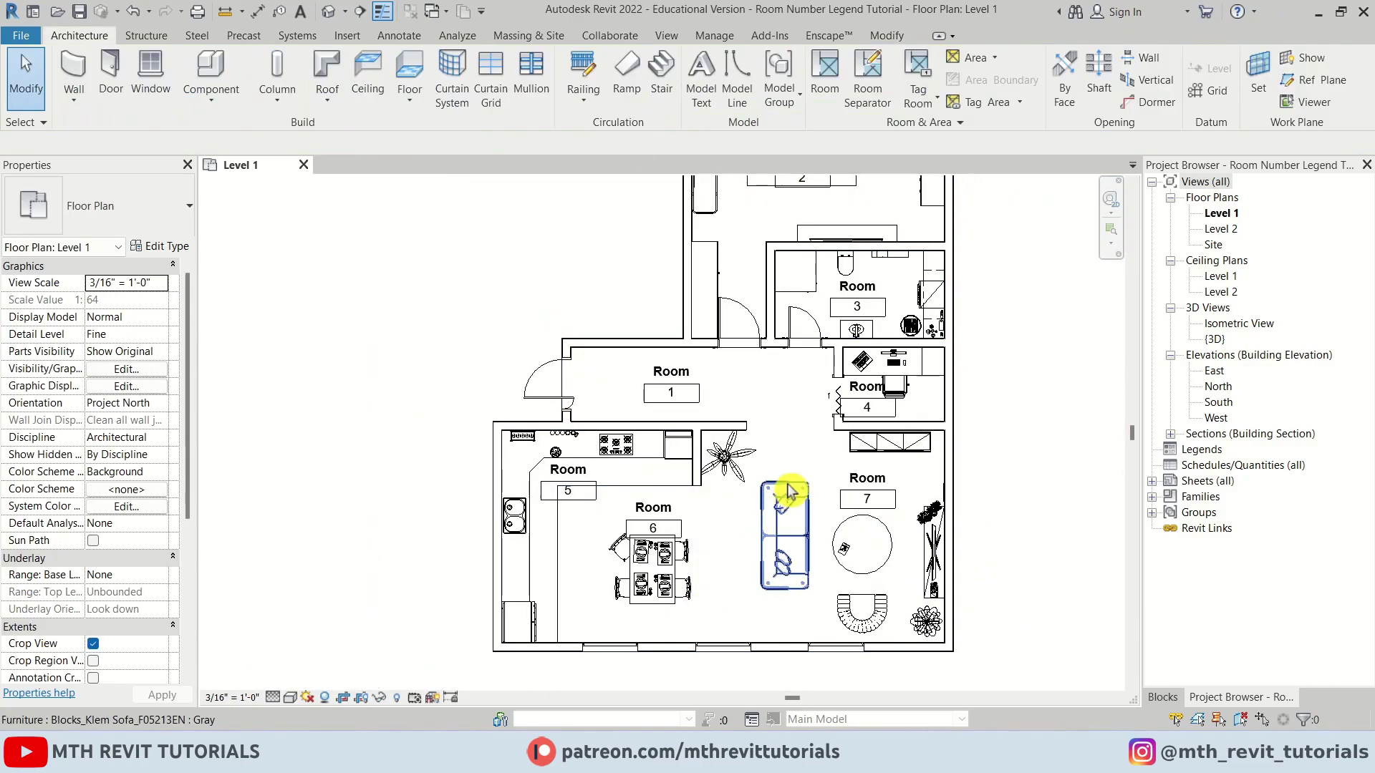
{"action": "middle_click_drag", "start_coordinate": [788, 499], "coordinate": [731, 306]}
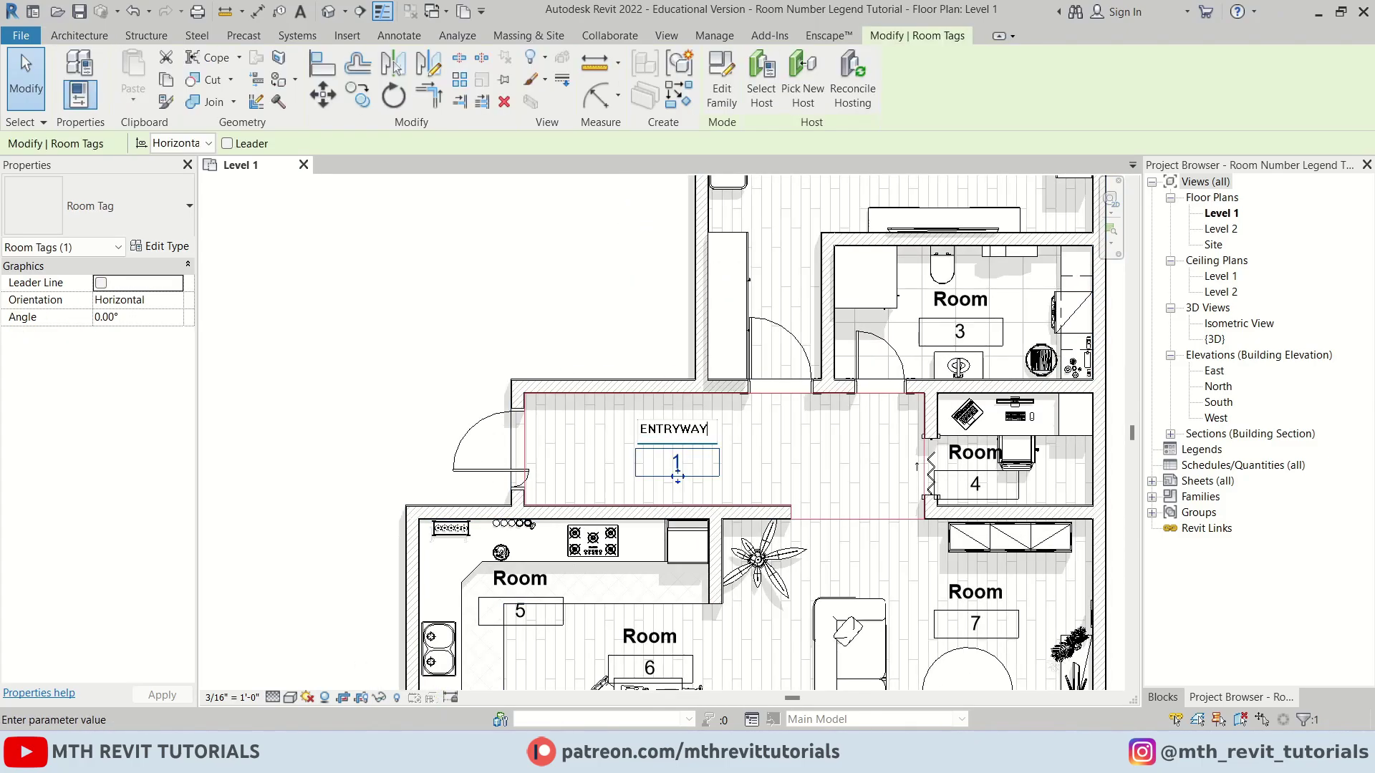
Rename the room tags to ENTRYWAY, BEDROOM, TOILET and OFFICE.
{"action": "left_click", "coordinate": [829, 277]}
{"action": "middle_click_drag", "start_coordinate": [828, 277], "coordinate": [783, 277]}
{"action": "double_click", "coordinate": [777, 276]}
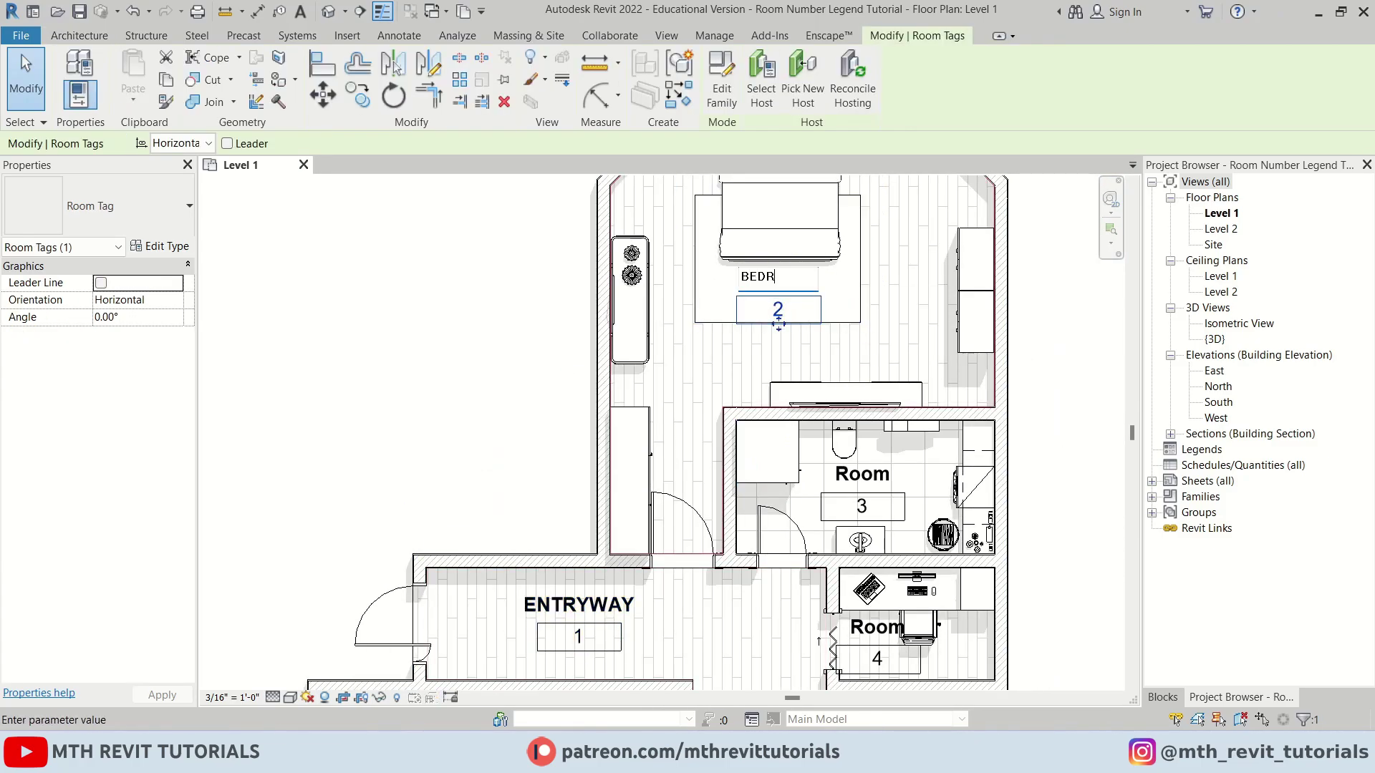
{"action": "left_click", "coordinate": [875, 473]}
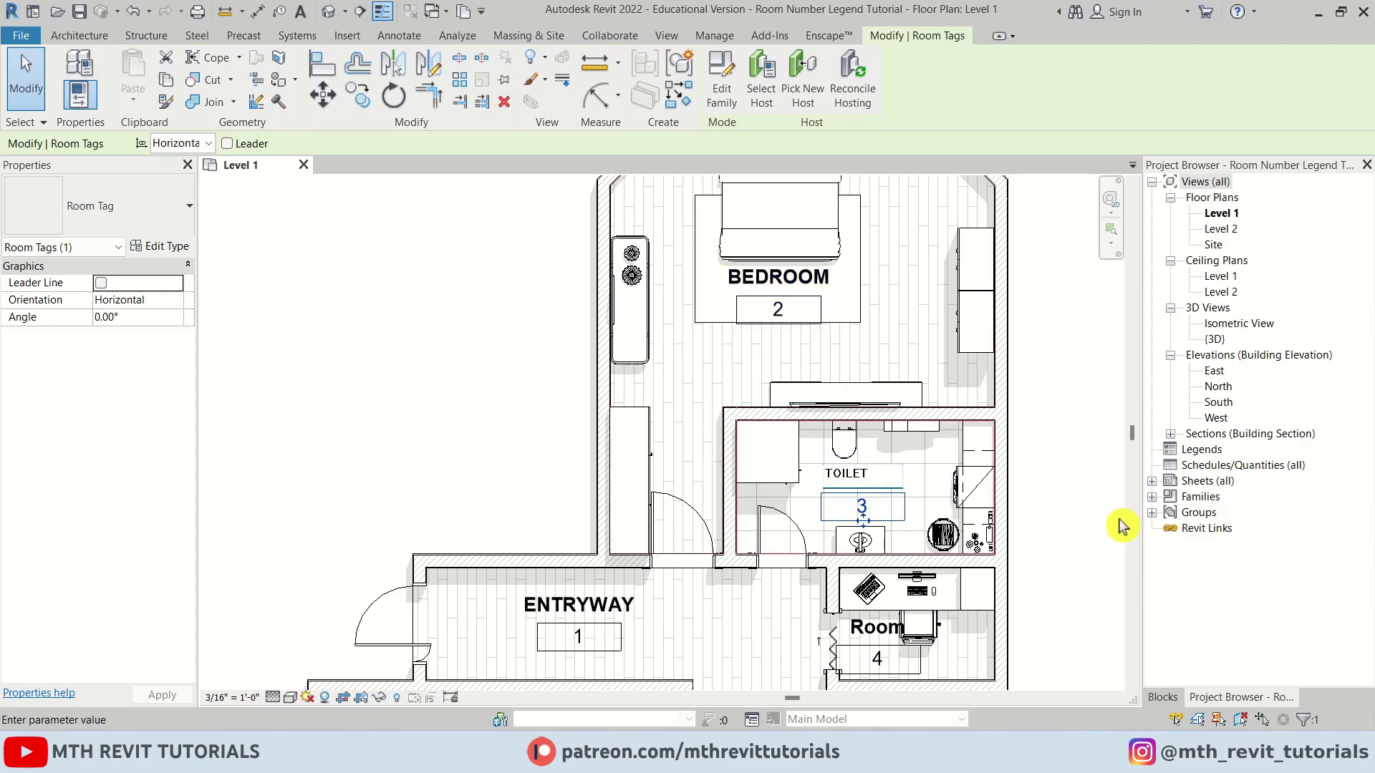
{"action": "middle_click_drag", "start_coordinate": [867, 627], "coordinate": [834, 297]}
{"action": "double_click", "coordinate": [835, 297]}
{"action": "type", "text": "oFFICE"}
{"action": "key", "text": "Return"}
{"action": "scroll", "coordinate": [812, 309], "scroll_direction": "down", "scroll_amount": 2}
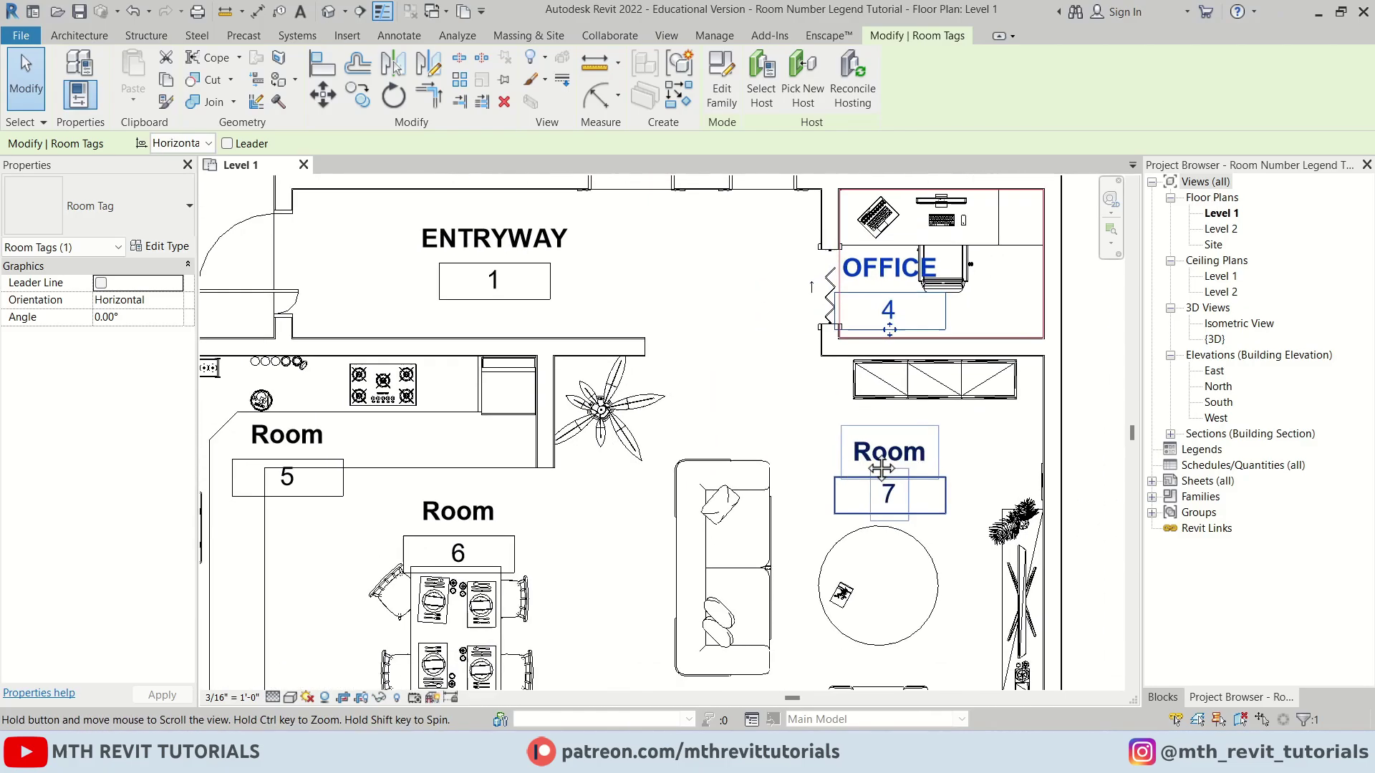
{"action": "scroll", "coordinate": [430, 387], "scroll_direction": "up", "scroll_amount": 1}
Rename the remaining room tags to KITCHEN, DINING and LIVING.
{"action": "double_click", "coordinate": [366, 372]}
{"action": "left_click", "coordinate": [566, 447]}
{"action": "double_click", "coordinate": [565, 447]}
{"action": "type", "text": "DIN"}
{"action": "left_click", "coordinate": [988, 413]}
{"action": "double_click", "coordinate": [986, 389]}
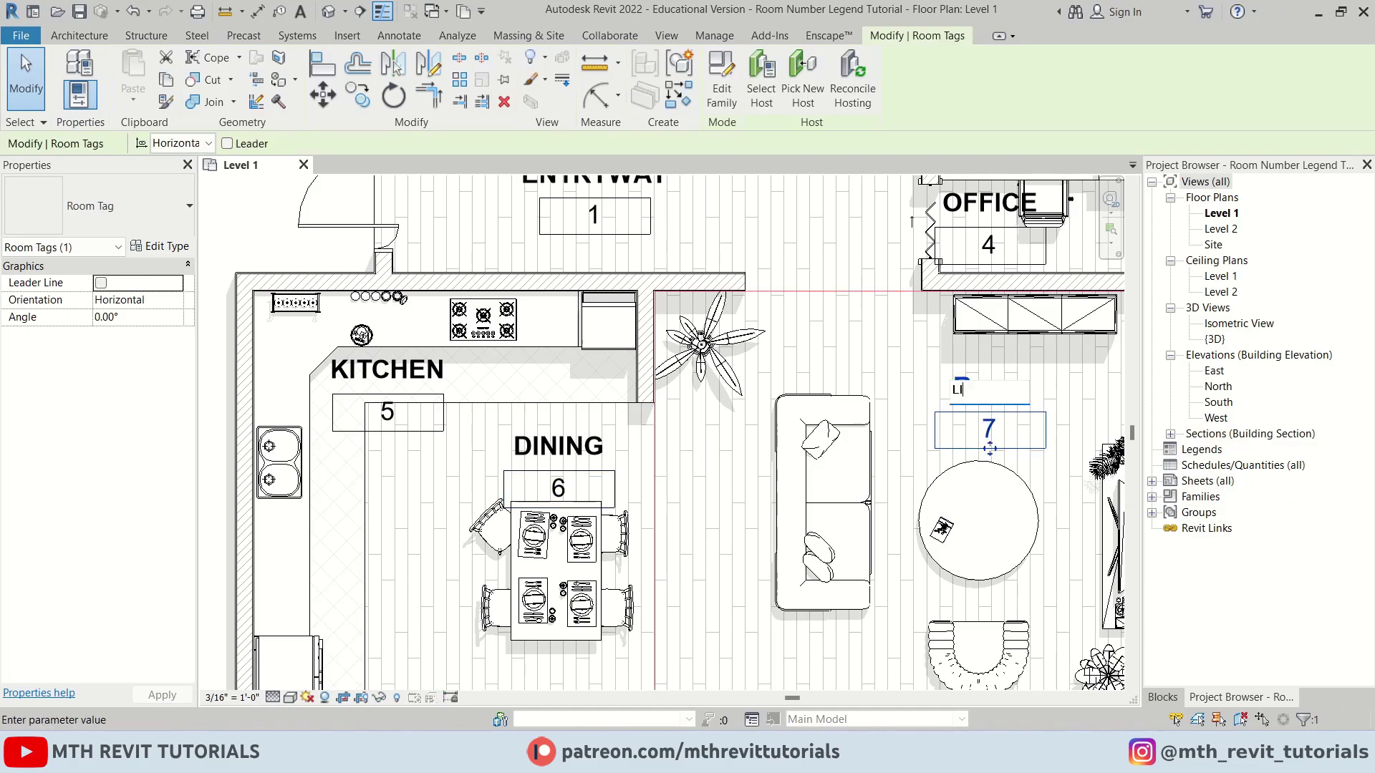
{"action": "key", "text": "Return"}
{"action": "left_click", "coordinate": [805, 360]}
{"action": "scroll", "coordinate": [804, 393], "scroll_direction": "down", "scroll_amount": 2}
{"action": "scroll", "coordinate": [847, 441], "scroll_direction": "up", "scroll_amount": 1}
{"action": "scroll", "coordinate": [847, 441], "scroll_direction": "down", "scroll_amount": 2}
{"action": "middle_click_drag", "start_coordinate": [749, 424], "coordinate": [747, 485]}
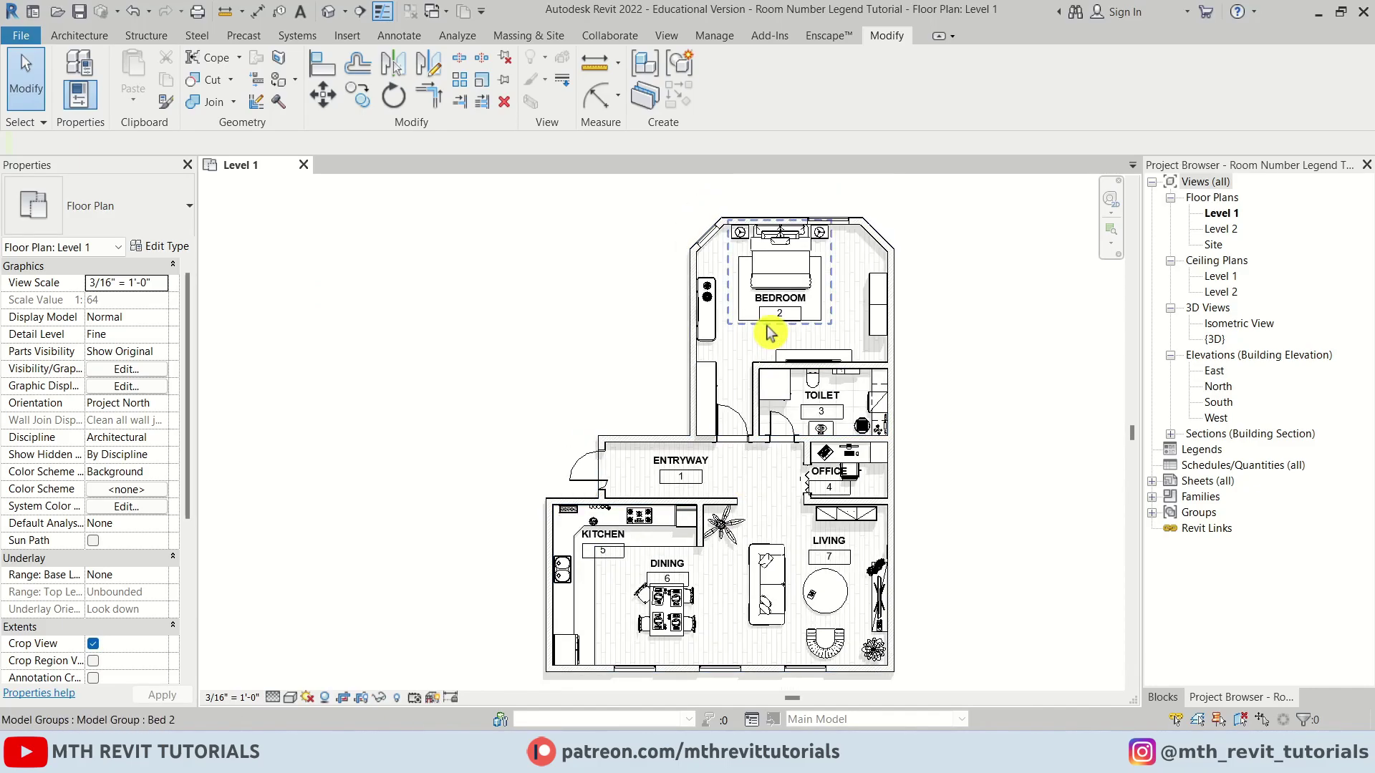
Select the bedroom's room tag using Tab and open its Room Tag family for editing.
{"action": "scroll", "coordinate": [785, 298], "scroll_direction": "up", "scroll_amount": 4}
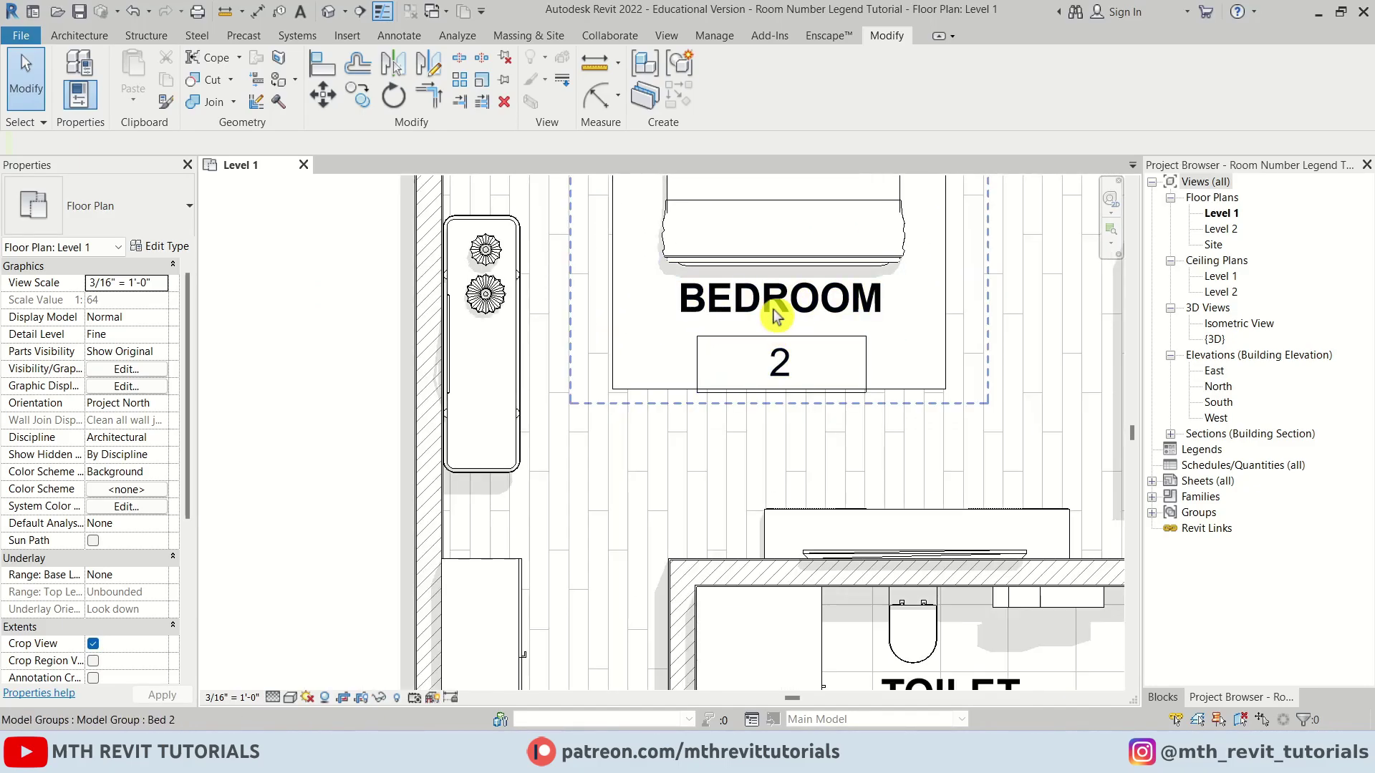
{"action": "key", "text": "Tab"}
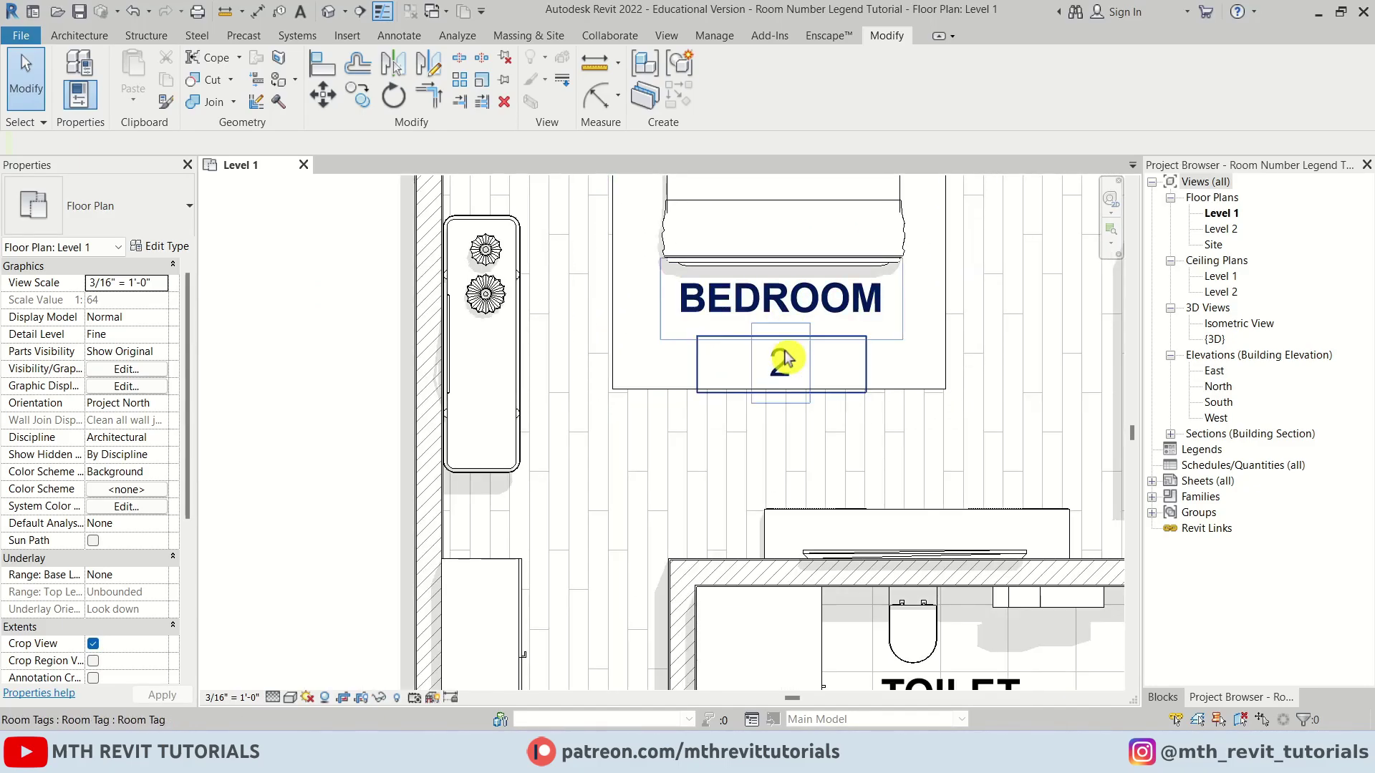
{"action": "left_click", "coordinate": [785, 358]}
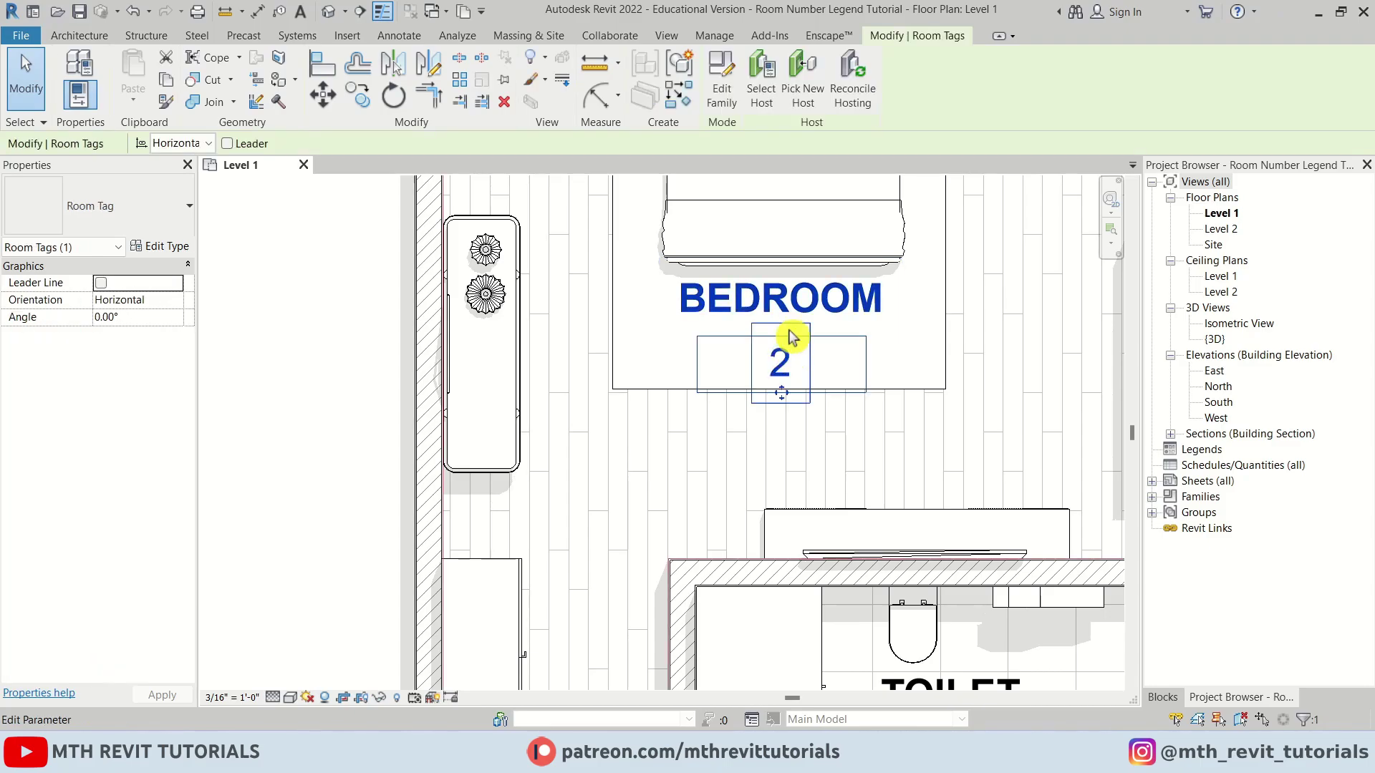
{"action": "left_click", "coordinate": [724, 101]}
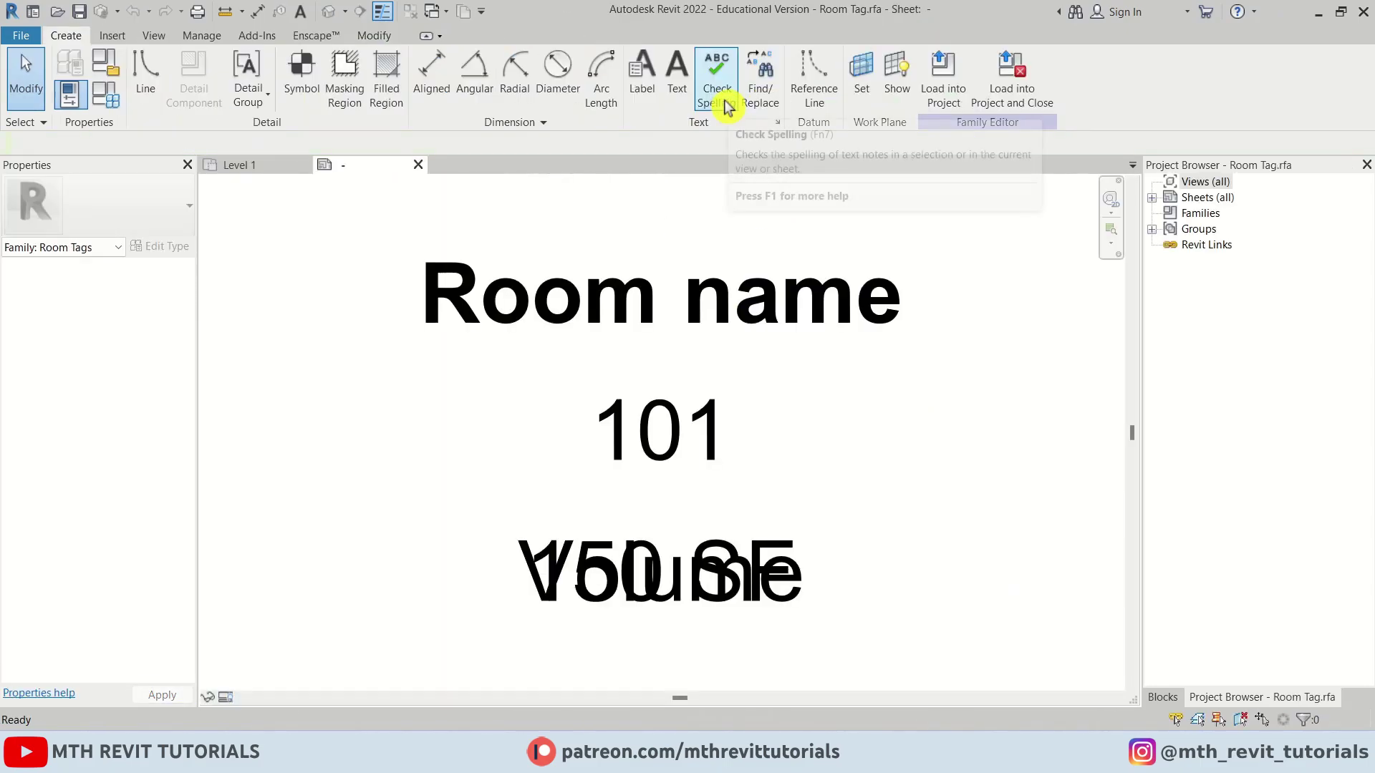
Link the Room name label's visibility to a new Yes/No parameter 'Room Name' under Graphics.
{"action": "scroll", "coordinate": [787, 516], "scroll_direction": "down", "scroll_amount": 3}
{"action": "left_click", "coordinate": [742, 428]}
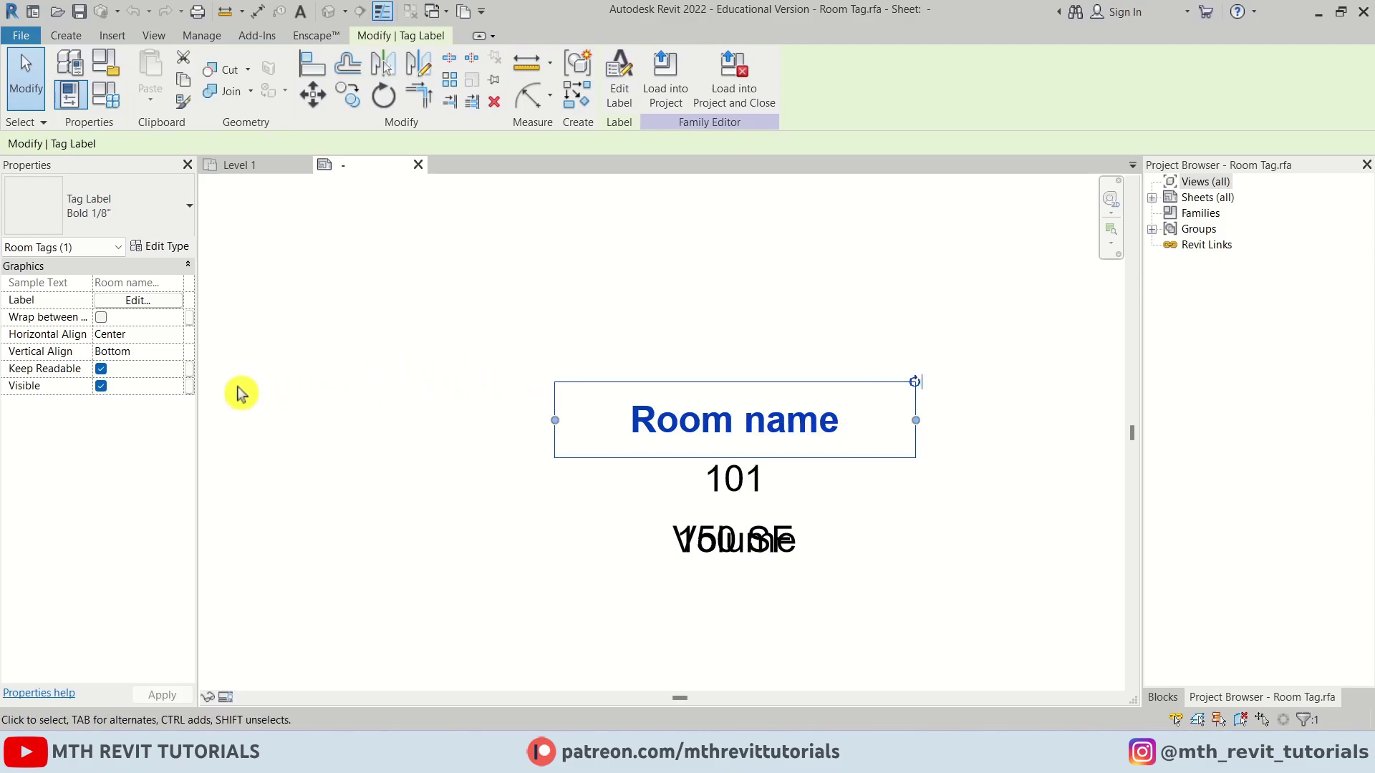
{"action": "left_click", "coordinate": [191, 386]}
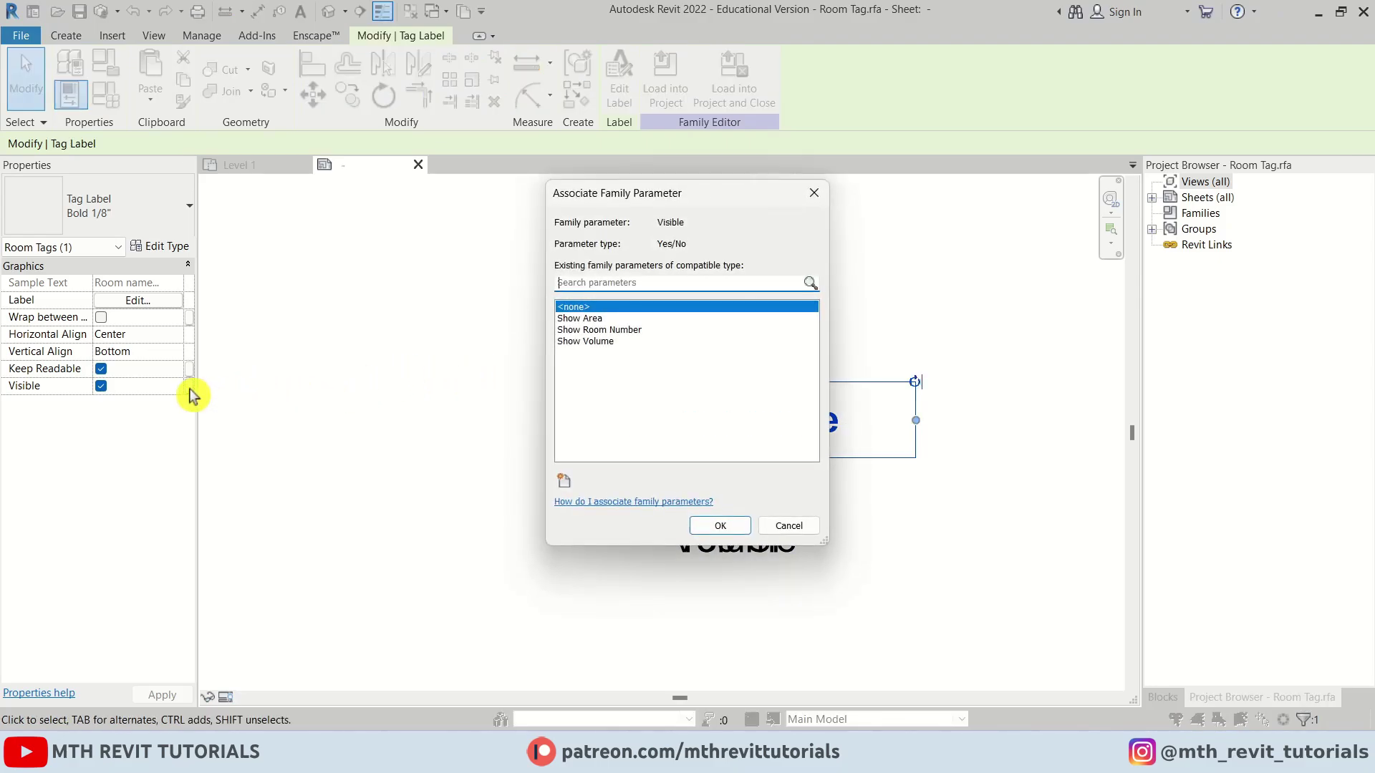
{"action": "left_click", "coordinate": [565, 484]}
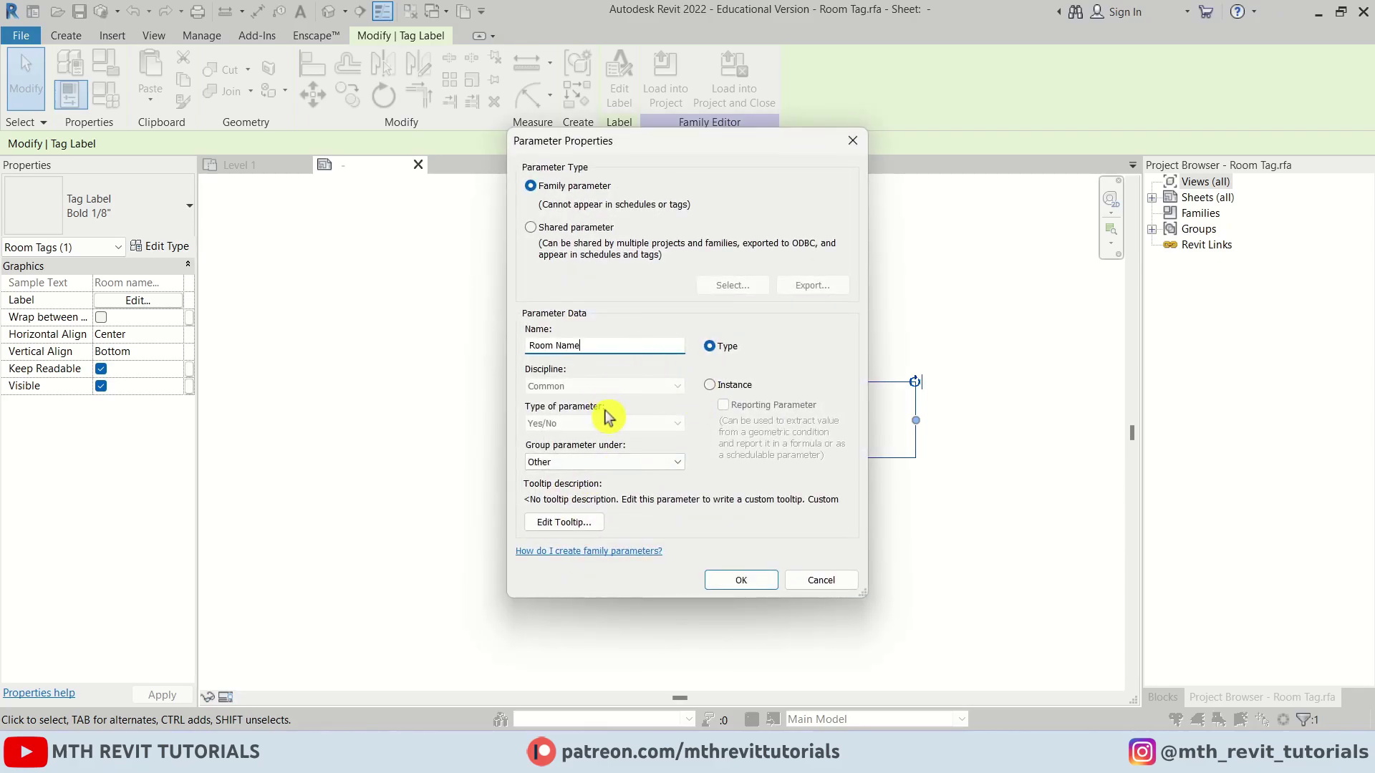
{"action": "left_click", "coordinate": [612, 462]}
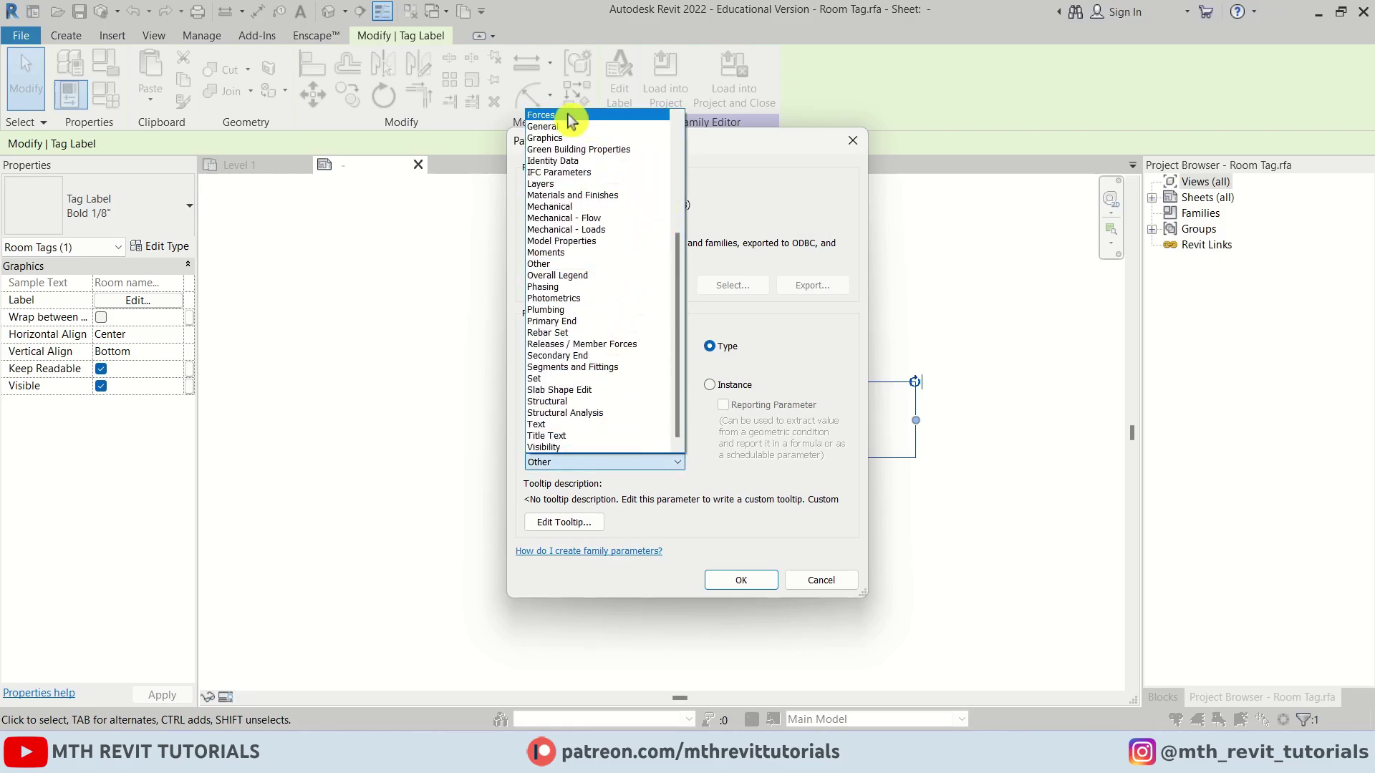
{"action": "scroll", "coordinate": [573, 118], "scroll_direction": "up", "scroll_amount": 1}
{"action": "left_click", "coordinate": [614, 150]}
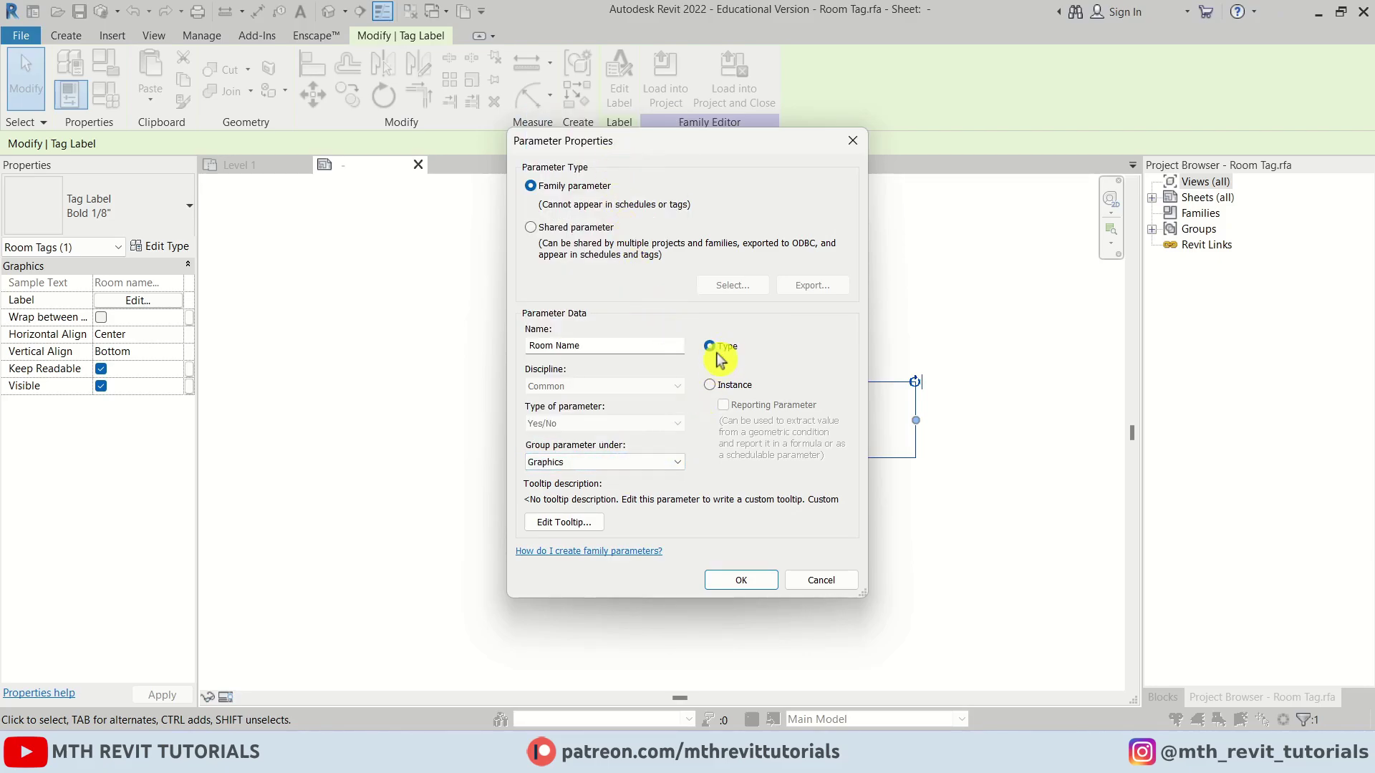
{"action": "left_click", "coordinate": [741, 581]}
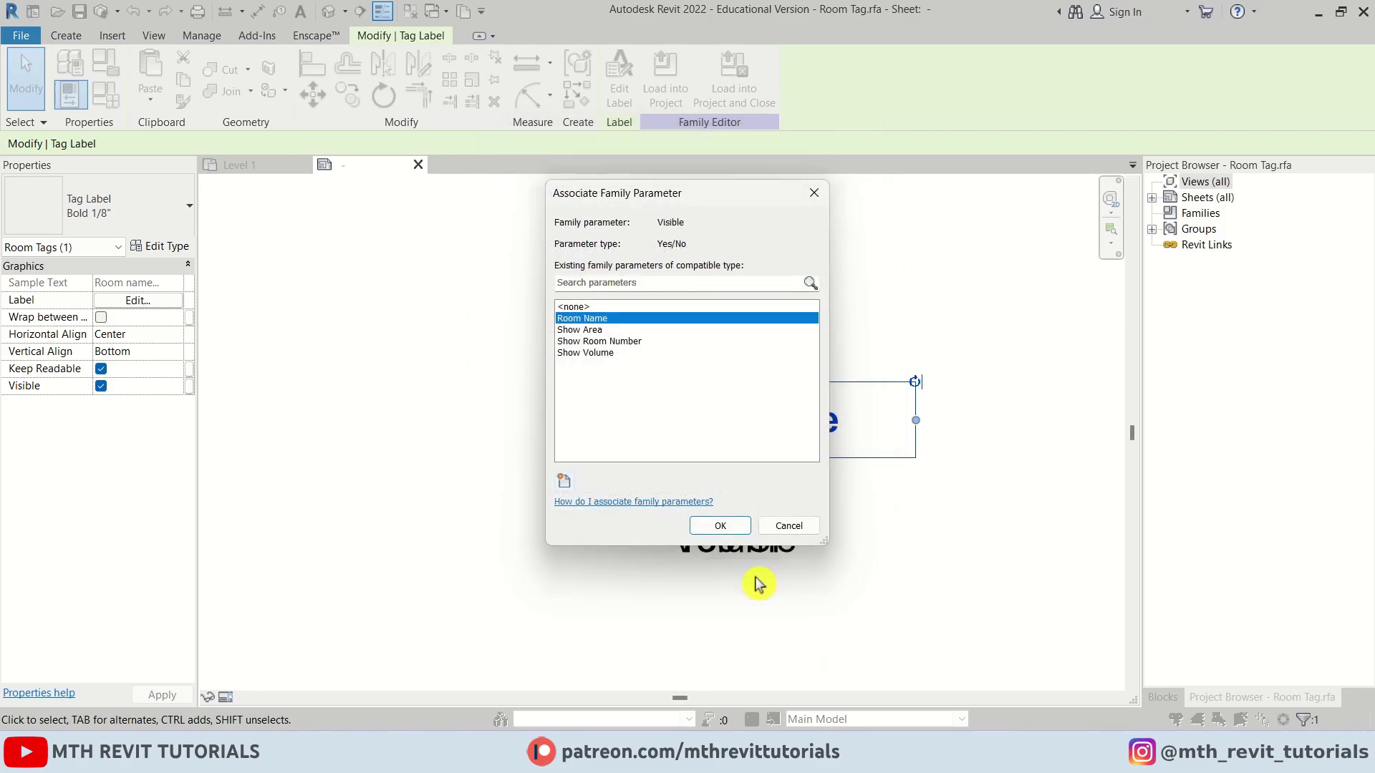
{"action": "left_click", "coordinate": [721, 527]}
{"action": "left_click", "coordinate": [736, 601]}
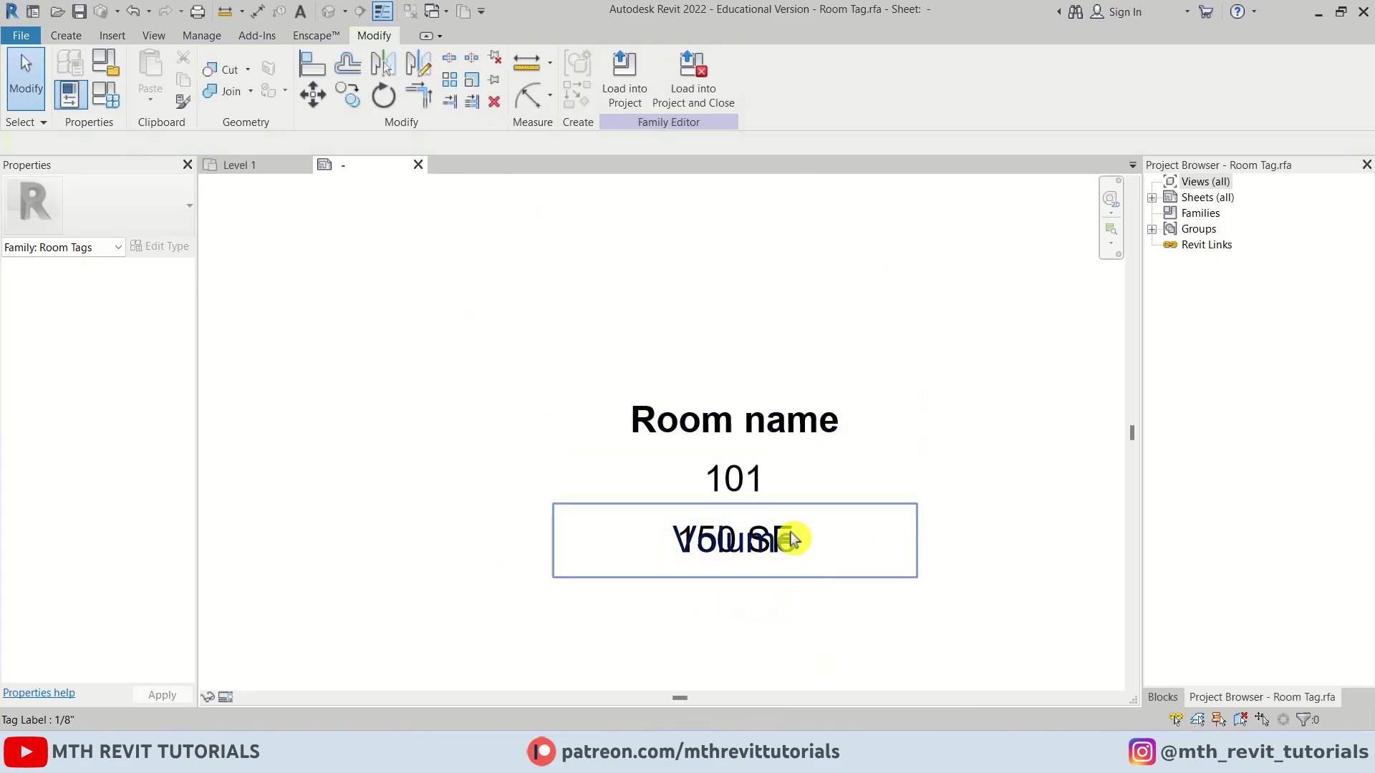
{"action": "left_click", "coordinate": [221, 169]}
{"action": "scroll", "coordinate": [777, 429], "scroll_direction": "up", "scroll_amount": 3}
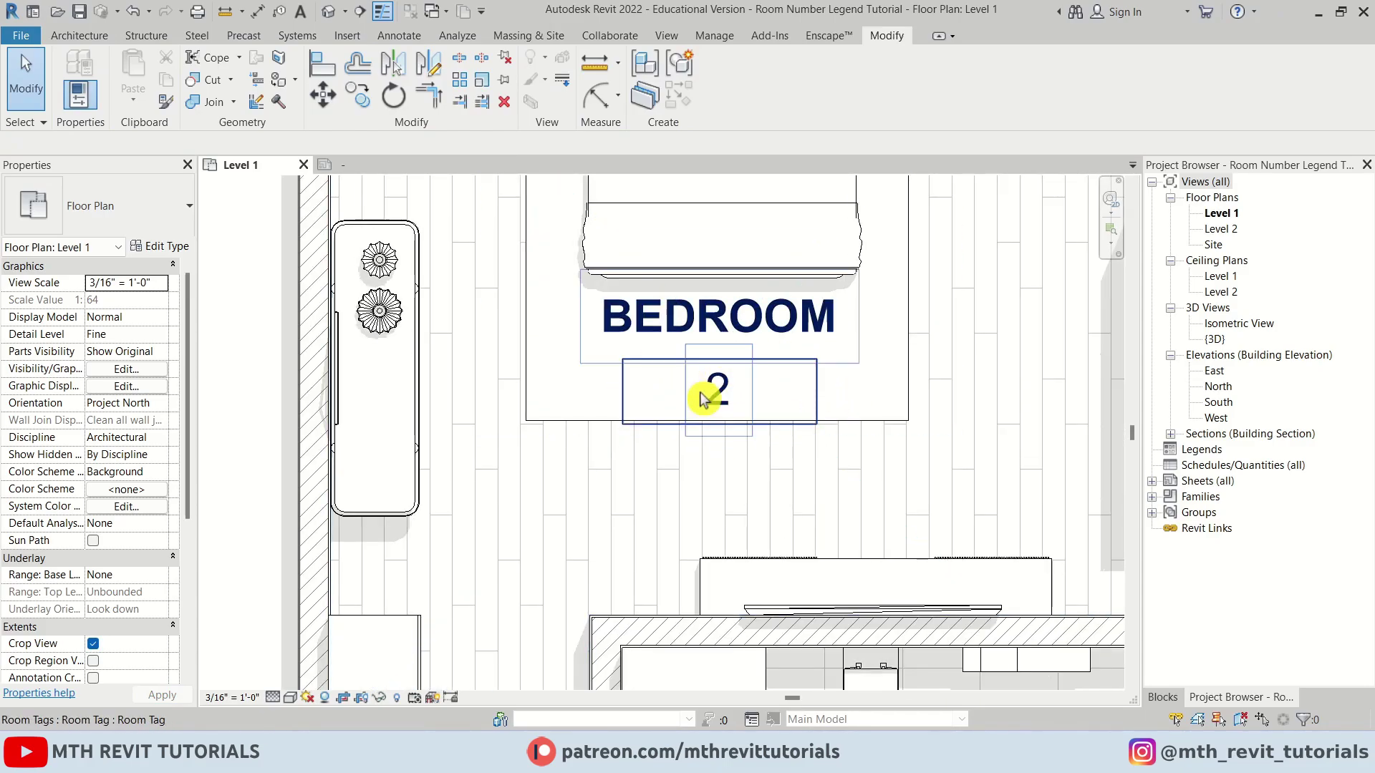
{"action": "left_click", "coordinate": [351, 166]}
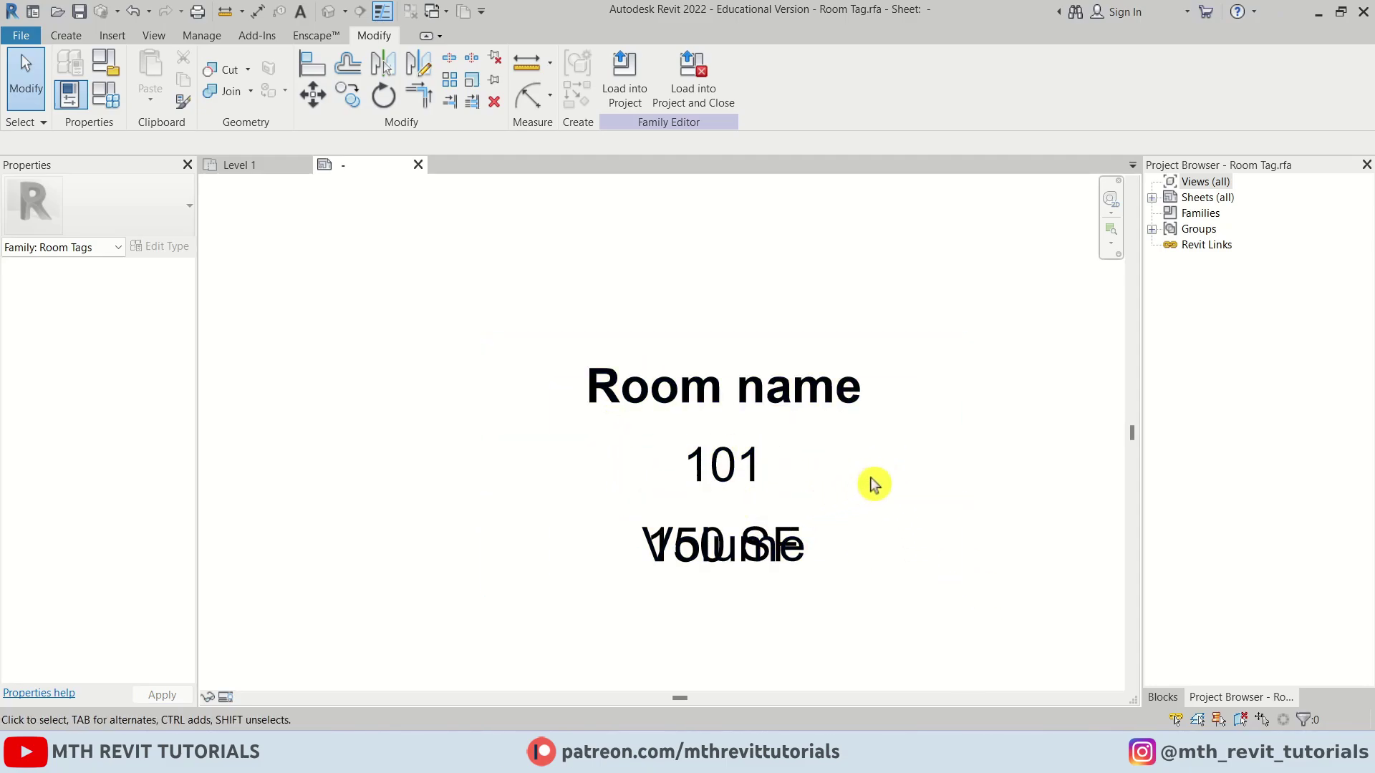
{"action": "scroll", "coordinate": [820, 485], "scroll_direction": "up", "scroll_amount": 1}
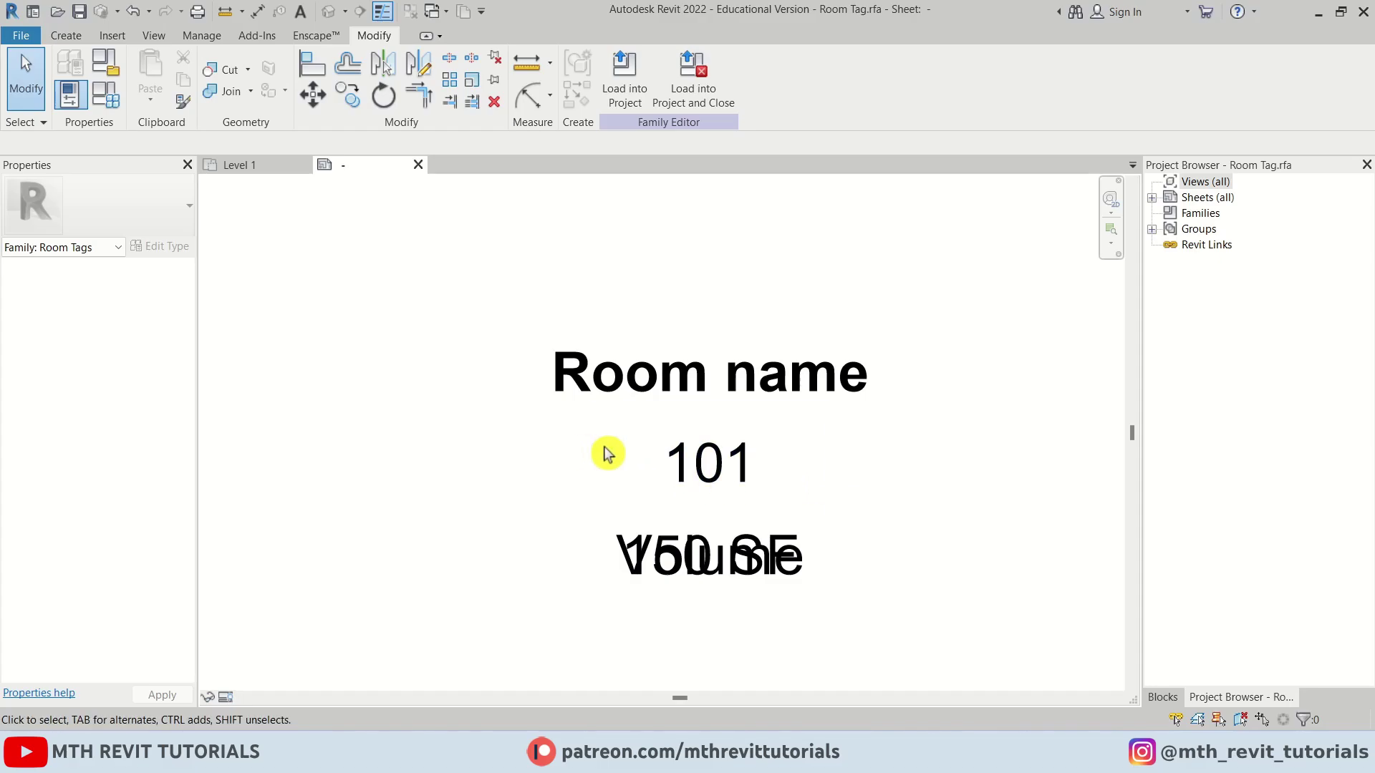
Enable Show annotation categories in this view in Visibility/Graphics (VG).
{"action": "key", "text": "v"}
{"action": "key", "text": "g"}
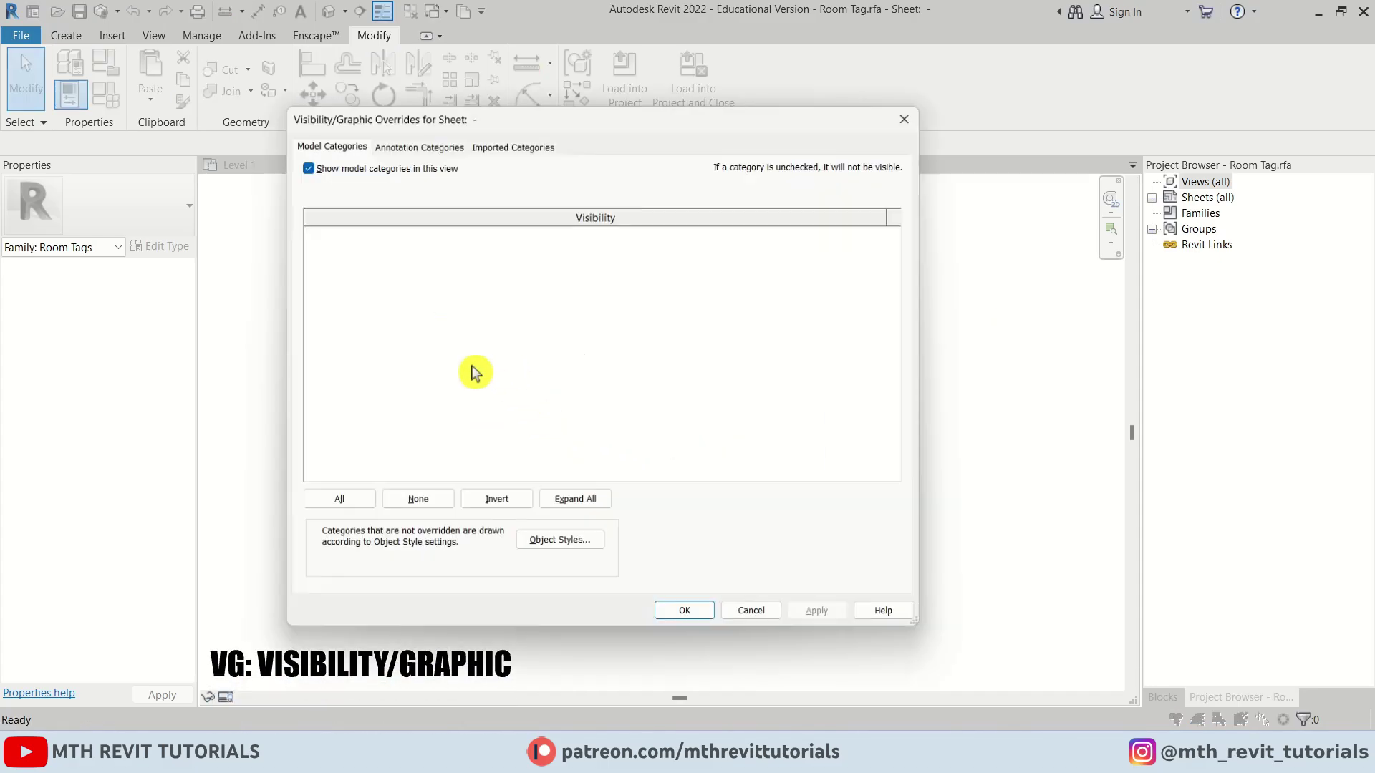
{"action": "left_click", "coordinate": [444, 143]}
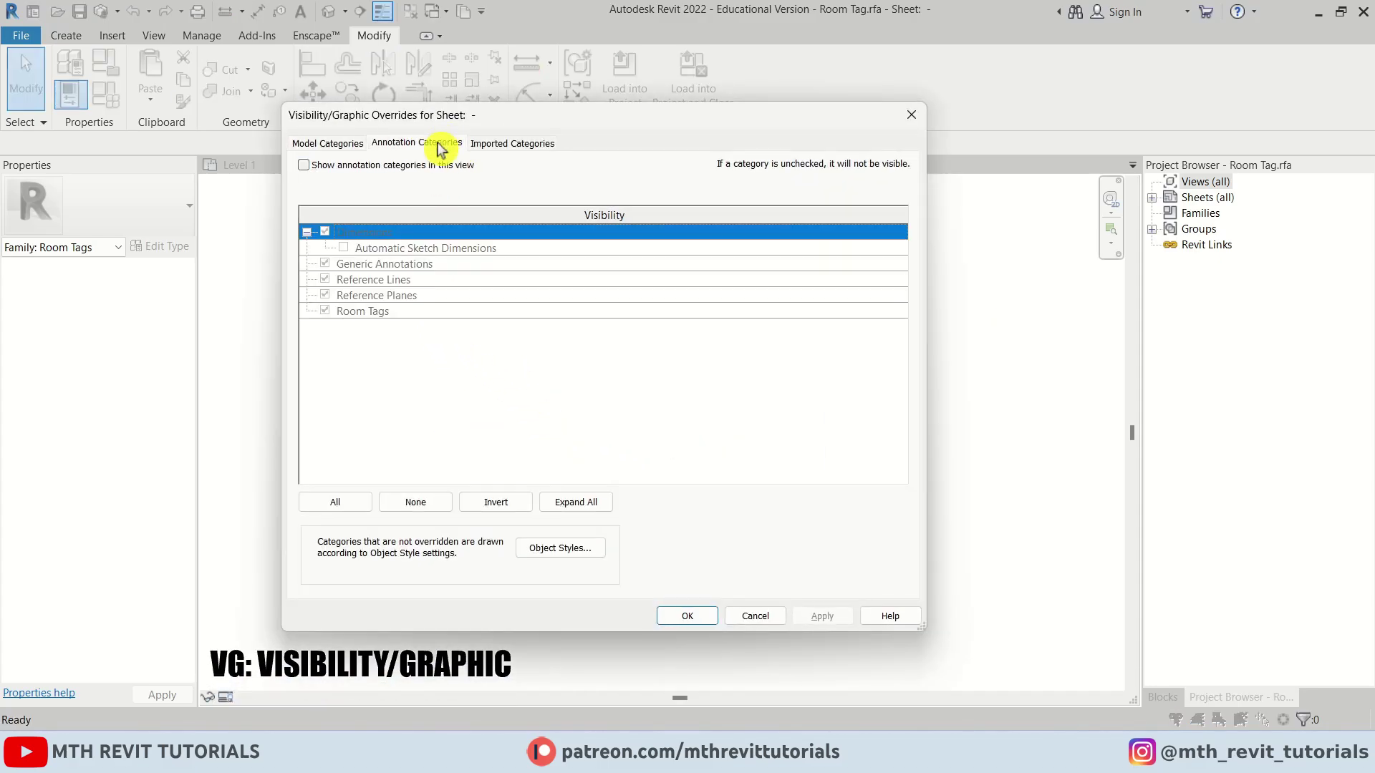
{"action": "left_click", "coordinate": [305, 169]}
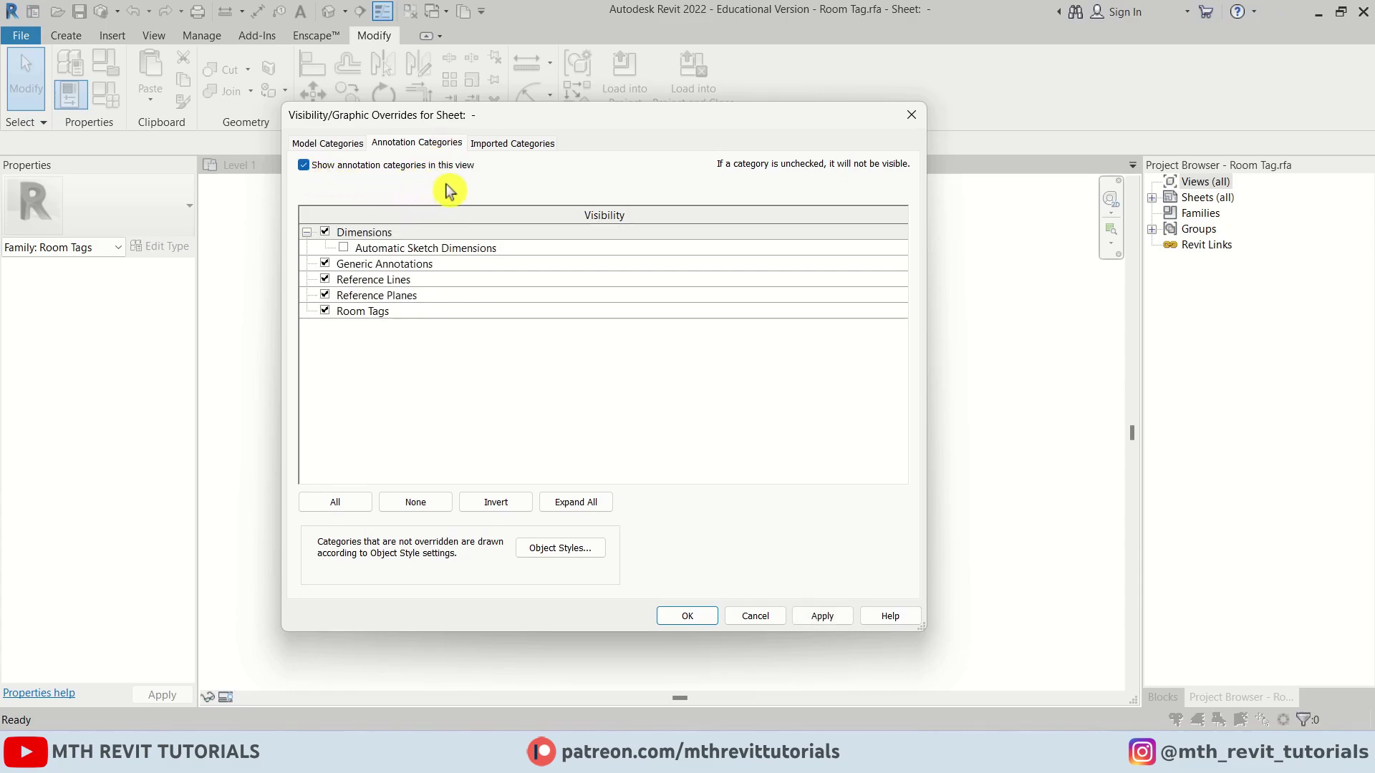
{"action": "left_click", "coordinate": [824, 617]}
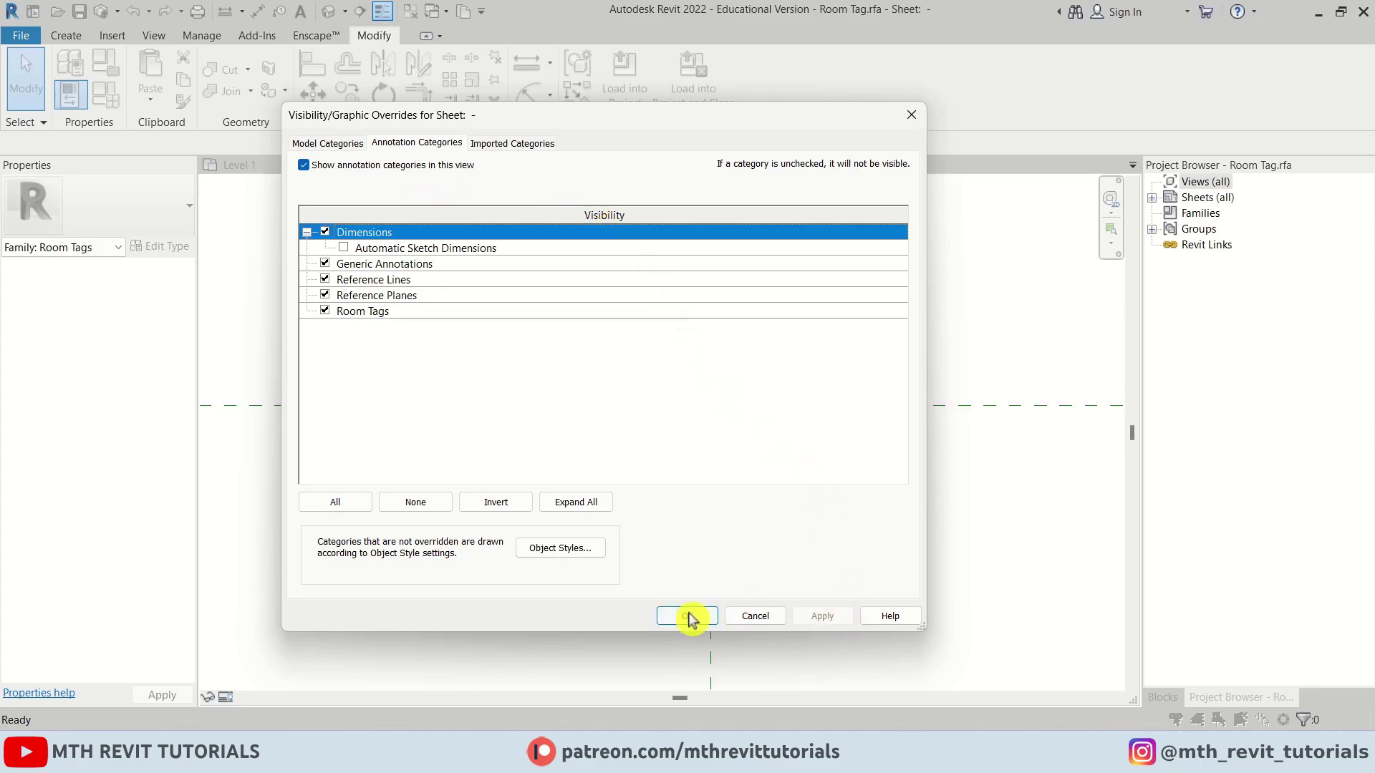
{"action": "left_click", "coordinate": [693, 616]}
Select the four lines boxing the 101 number label to remove the box.
{"action": "scroll", "coordinate": [686, 514], "scroll_direction": "down", "scroll_amount": 1}
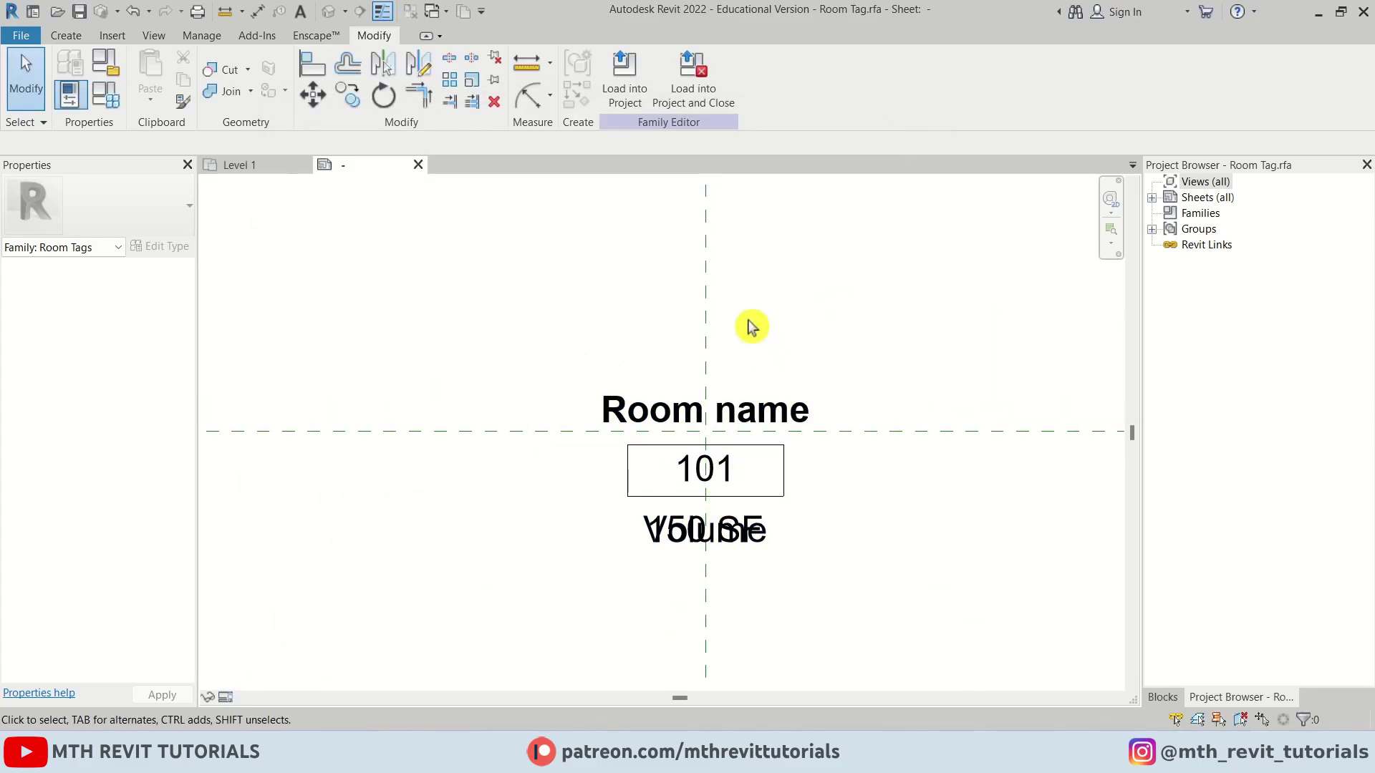
{"action": "scroll", "coordinate": [742, 501], "scroll_direction": "up", "scroll_amount": 2}
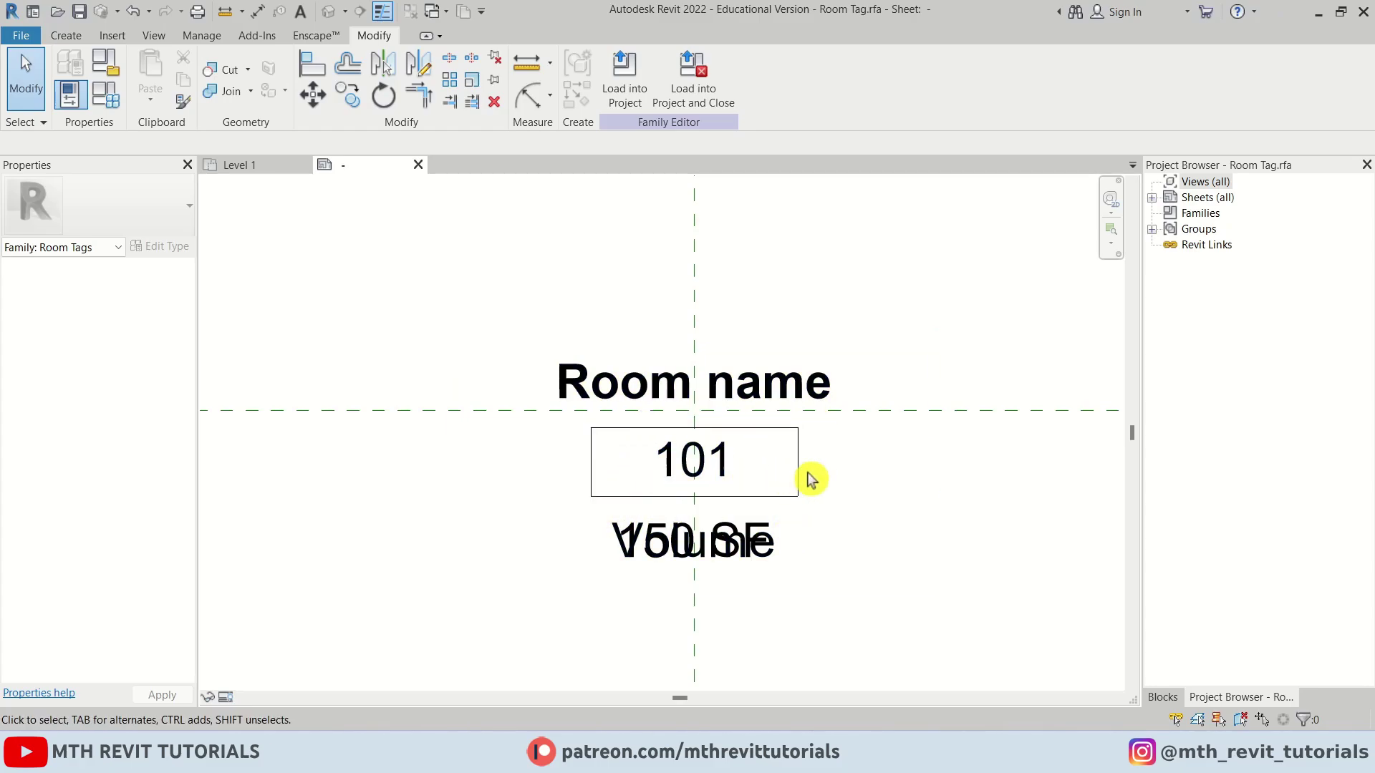
{"action": "scroll", "coordinate": [820, 485], "scroll_direction": "up", "scroll_amount": 1}
{"action": "left_click", "coordinate": [694, 445]}
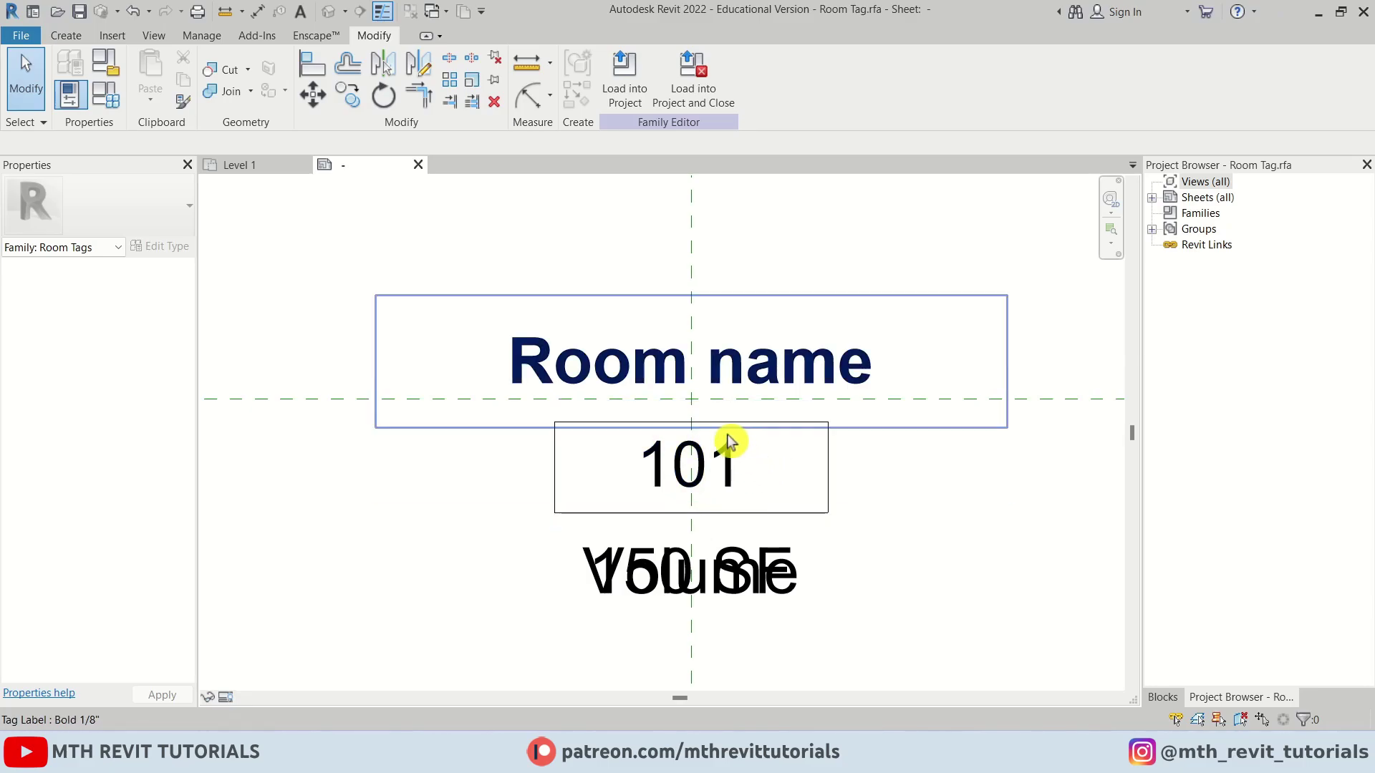
{"action": "scroll", "coordinate": [748, 480], "scroll_direction": "up", "scroll_amount": 1}
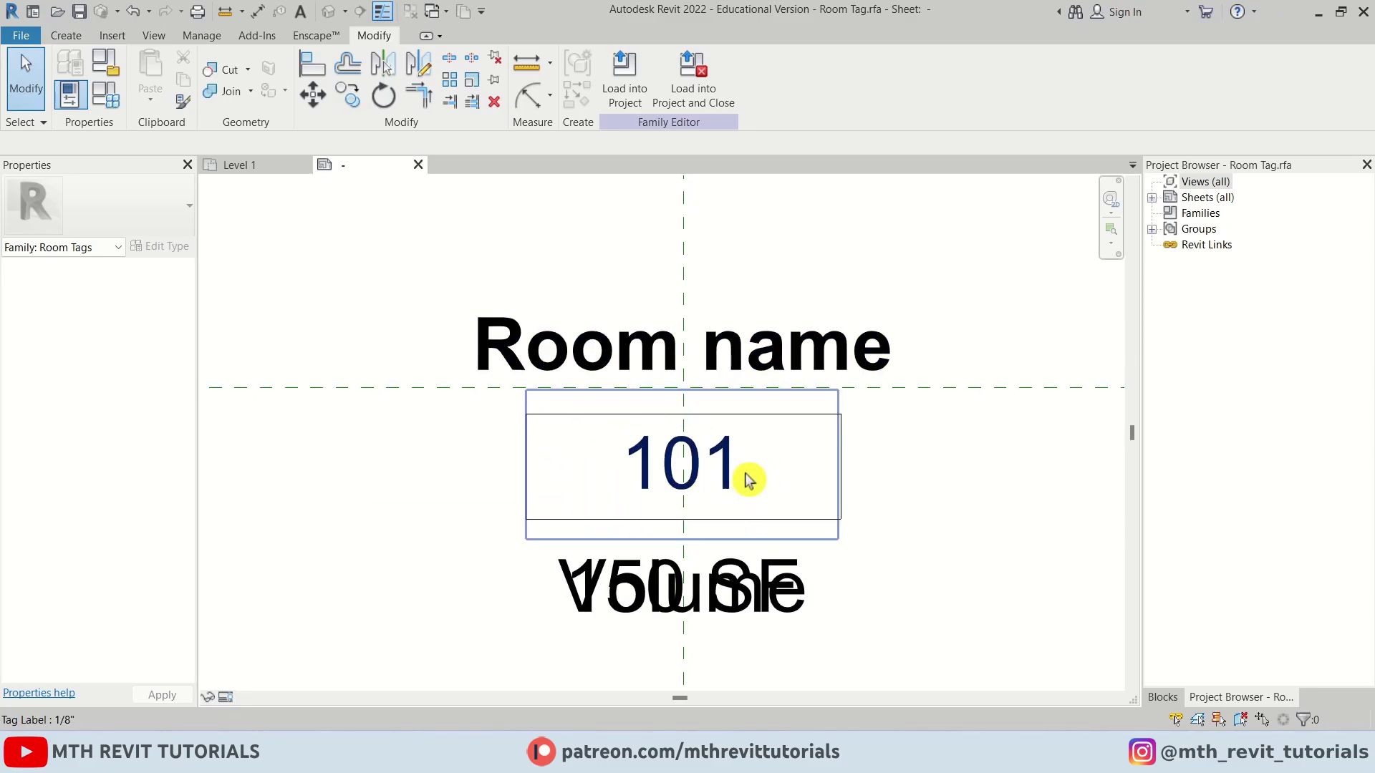
{"action": "left_click", "coordinate": [840, 478]}
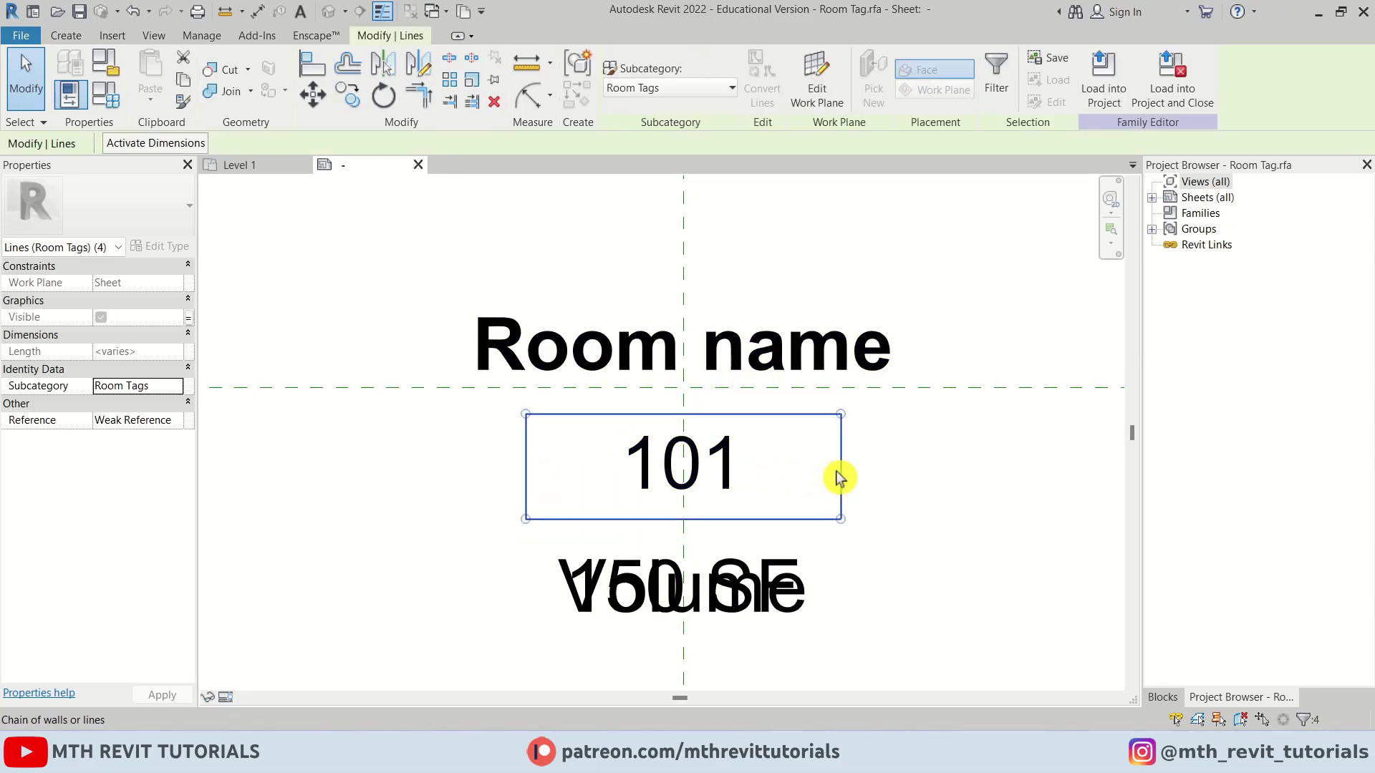
{"action": "key", "text": "Escape"}
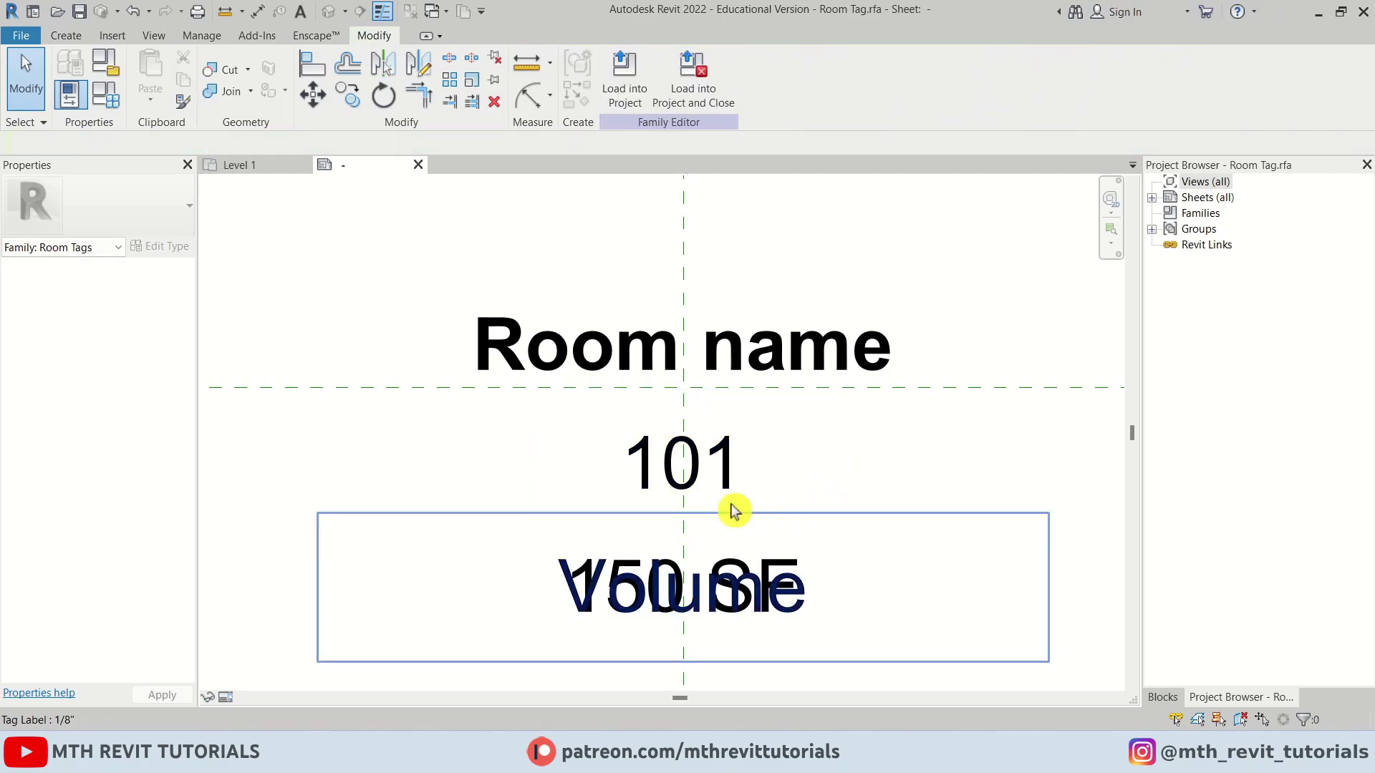
Draw a six-sided inscribed polygon centred on the 101 number.
{"action": "left_click", "coordinate": [75, 41]}
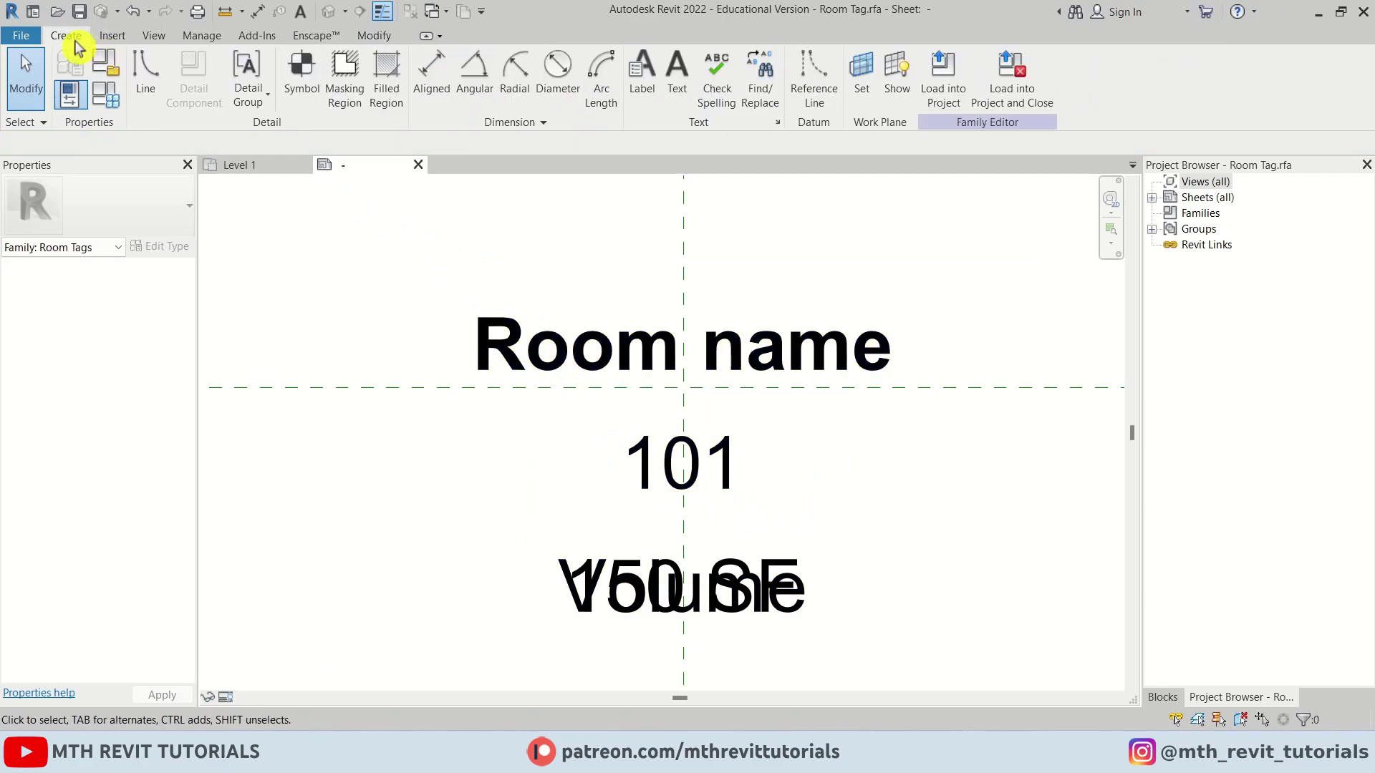
{"action": "left_click", "coordinate": [151, 100]}
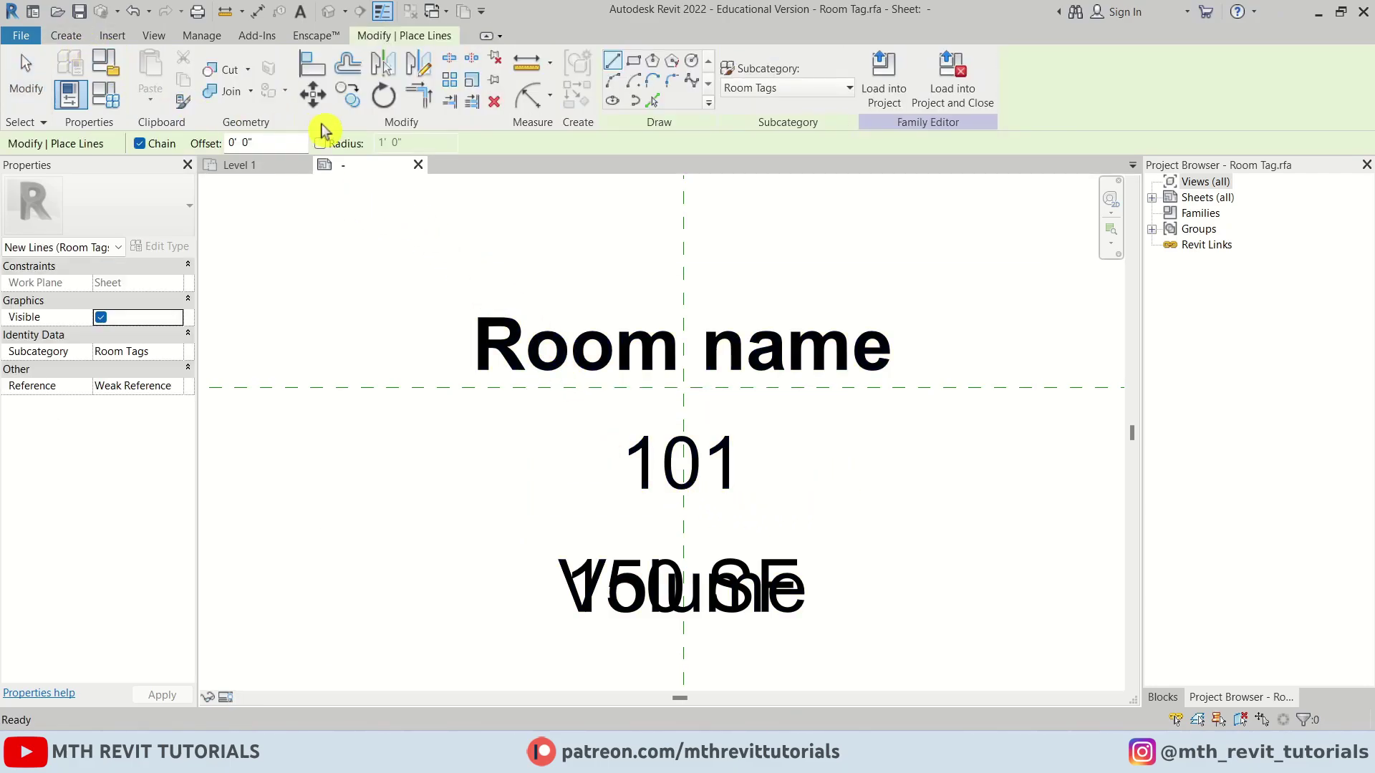
{"action": "left_click", "coordinate": [652, 61]}
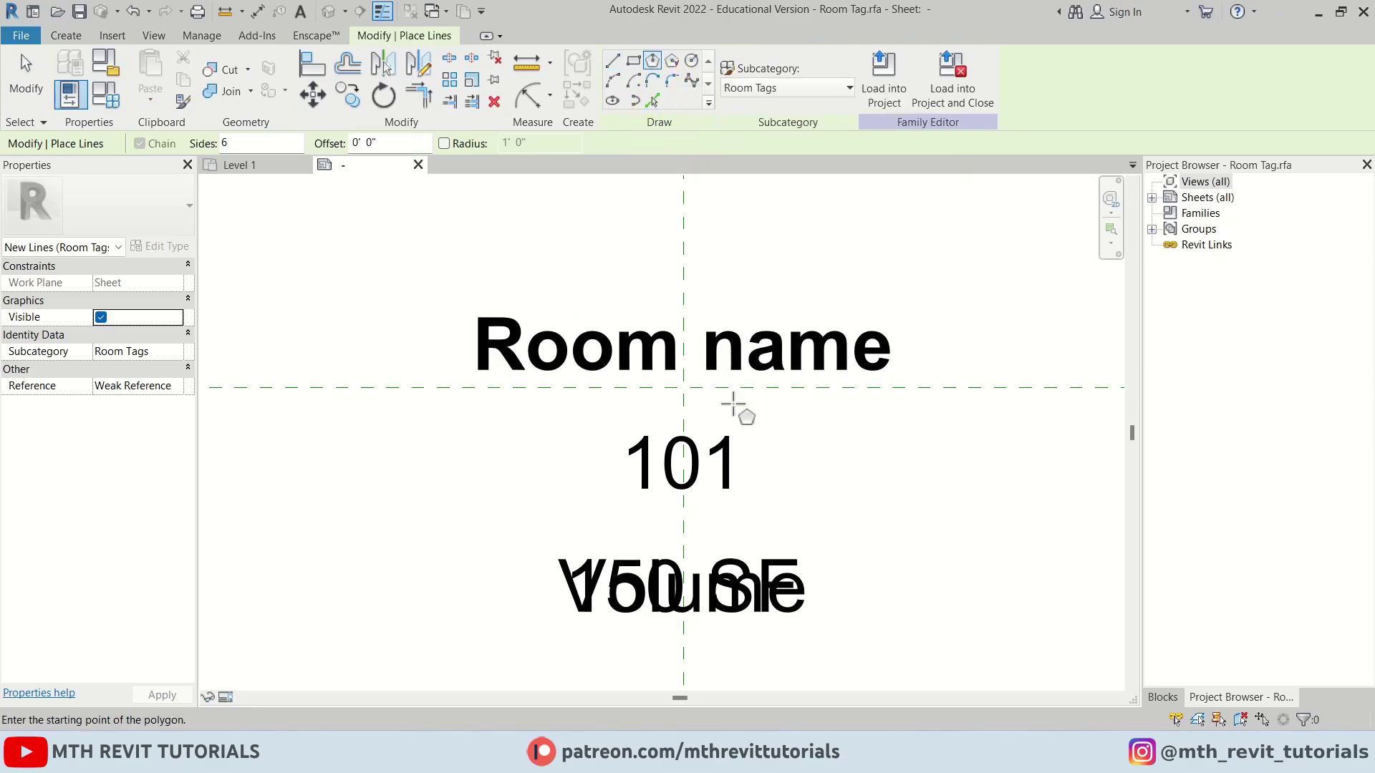
{"action": "left_click", "coordinate": [684, 462]}
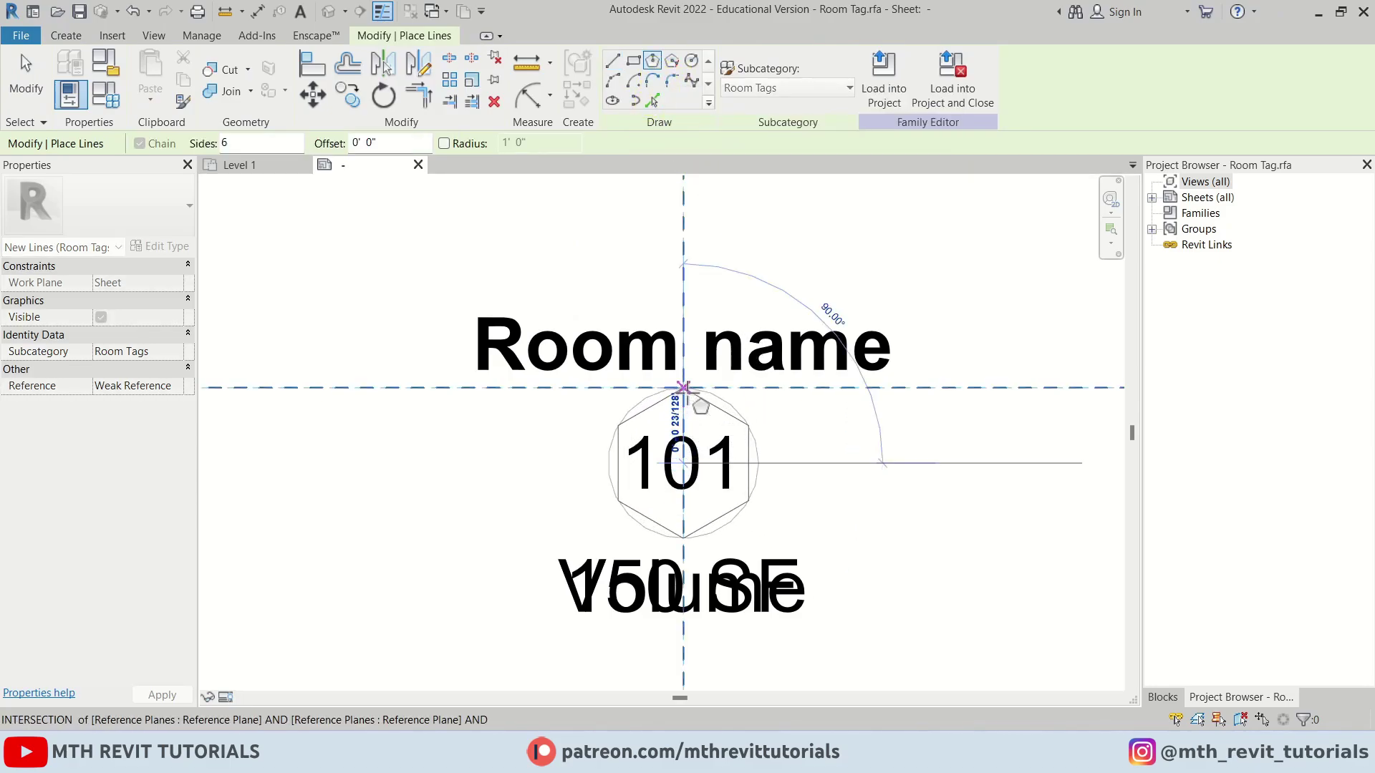
{"action": "key", "text": "Escape"}
{"action": "key", "text": "Escape"}
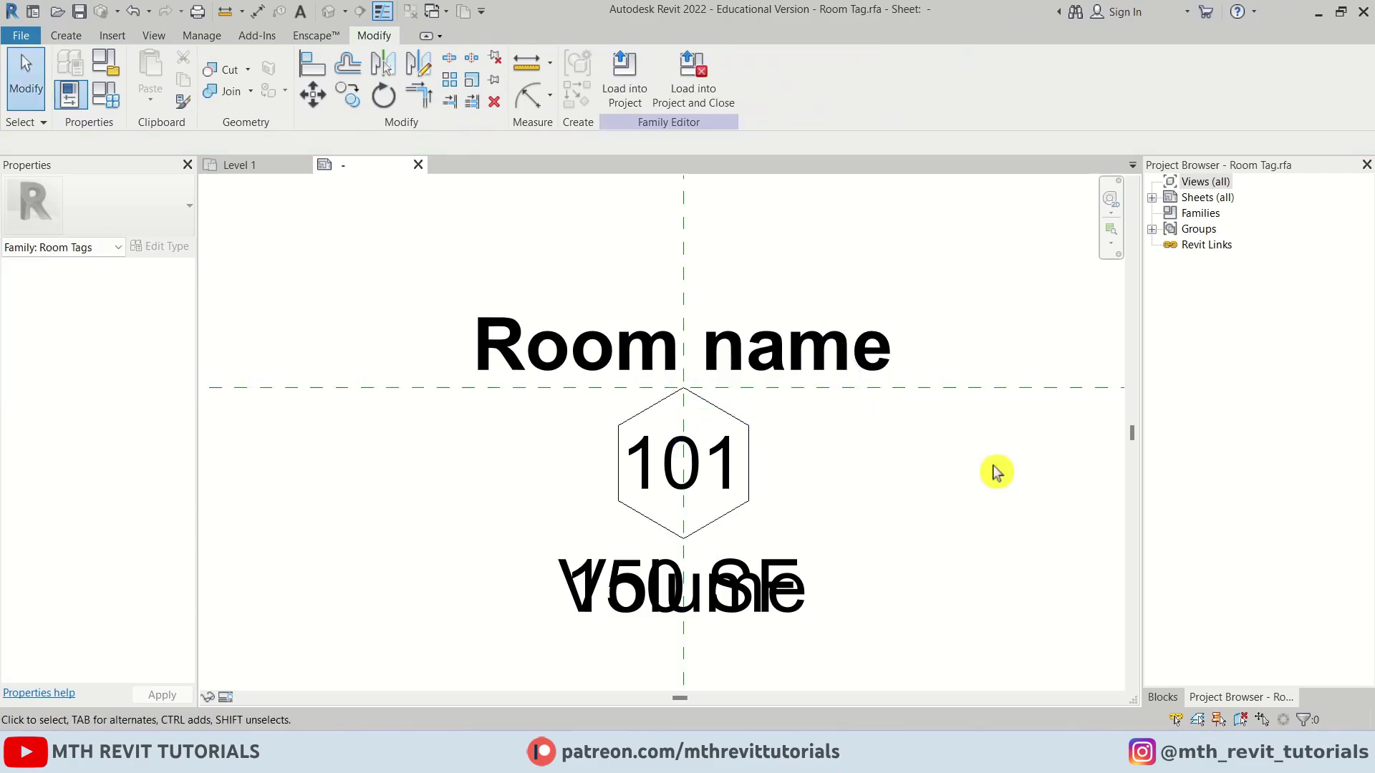
{"action": "left_click", "coordinate": [26, 37]}
Save the tag family as Room Number.rfa and load it into the project.
{"action": "mouse_move", "coordinate": [83, 267]}
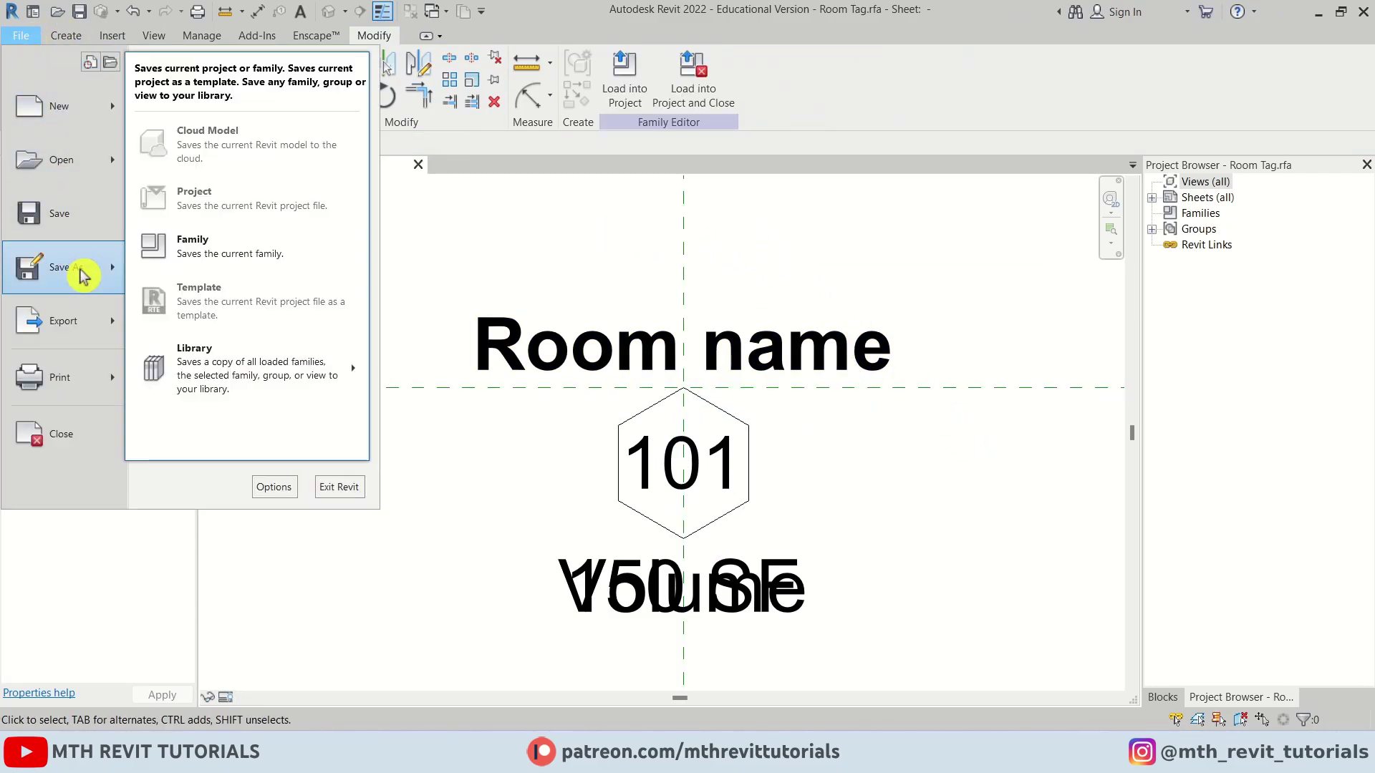
{"action": "left_click", "coordinate": [254, 265]}
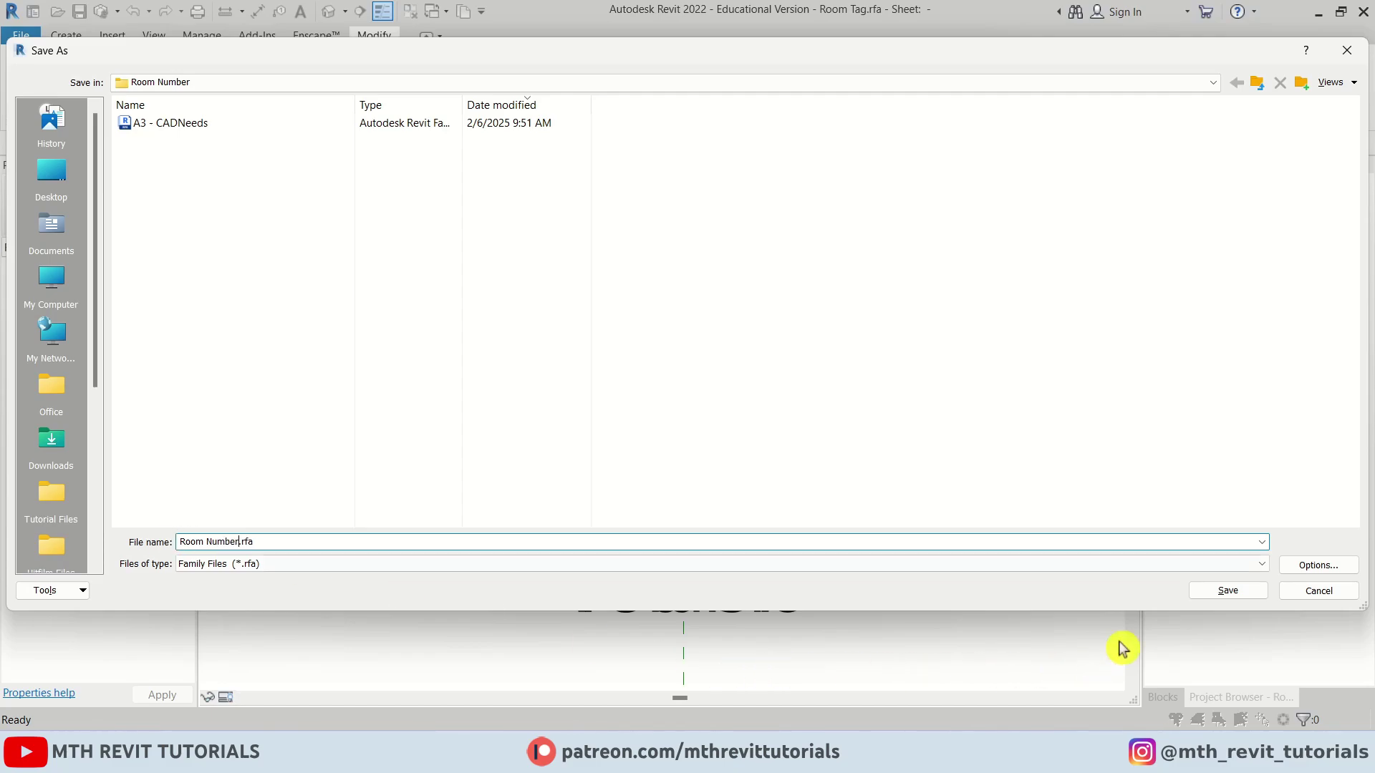
{"action": "left_click", "coordinate": [1261, 596]}
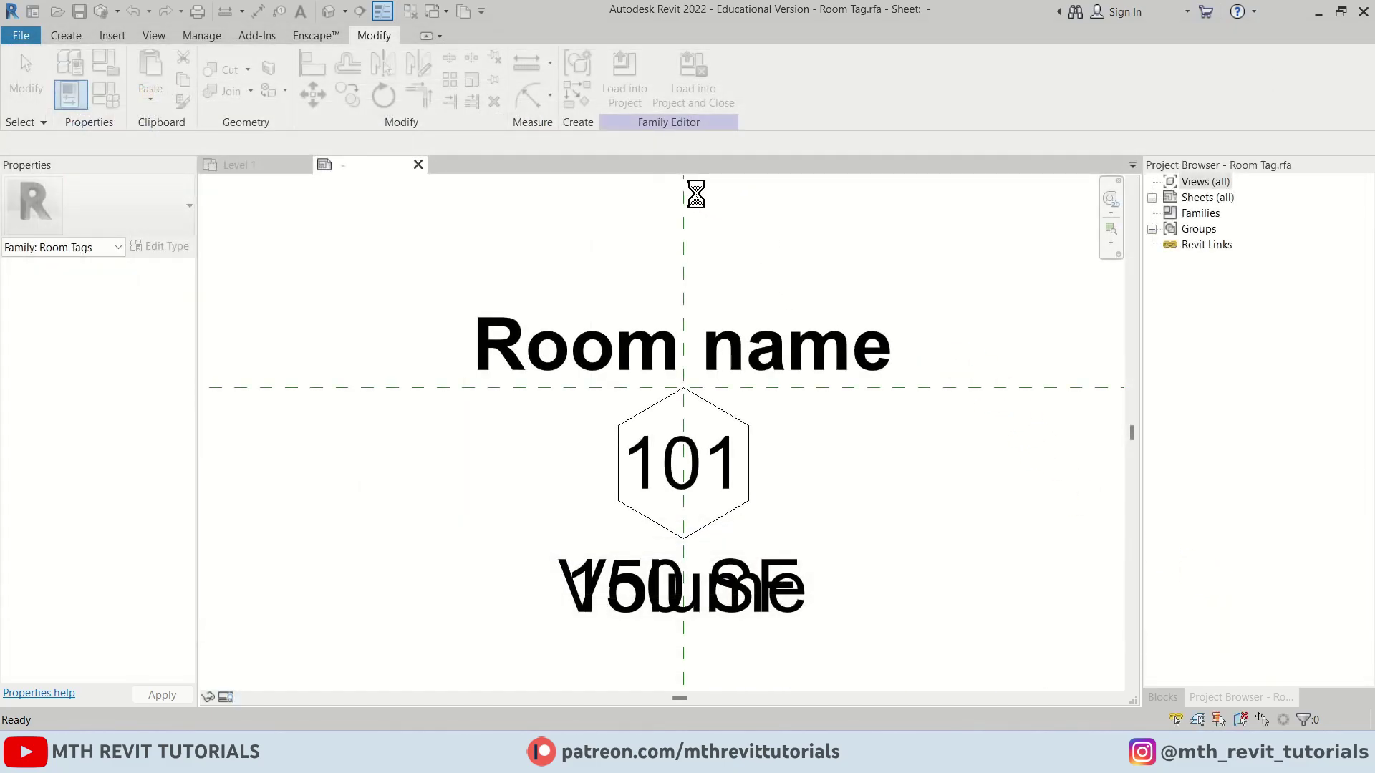
{"action": "left_click", "coordinate": [633, 107]}
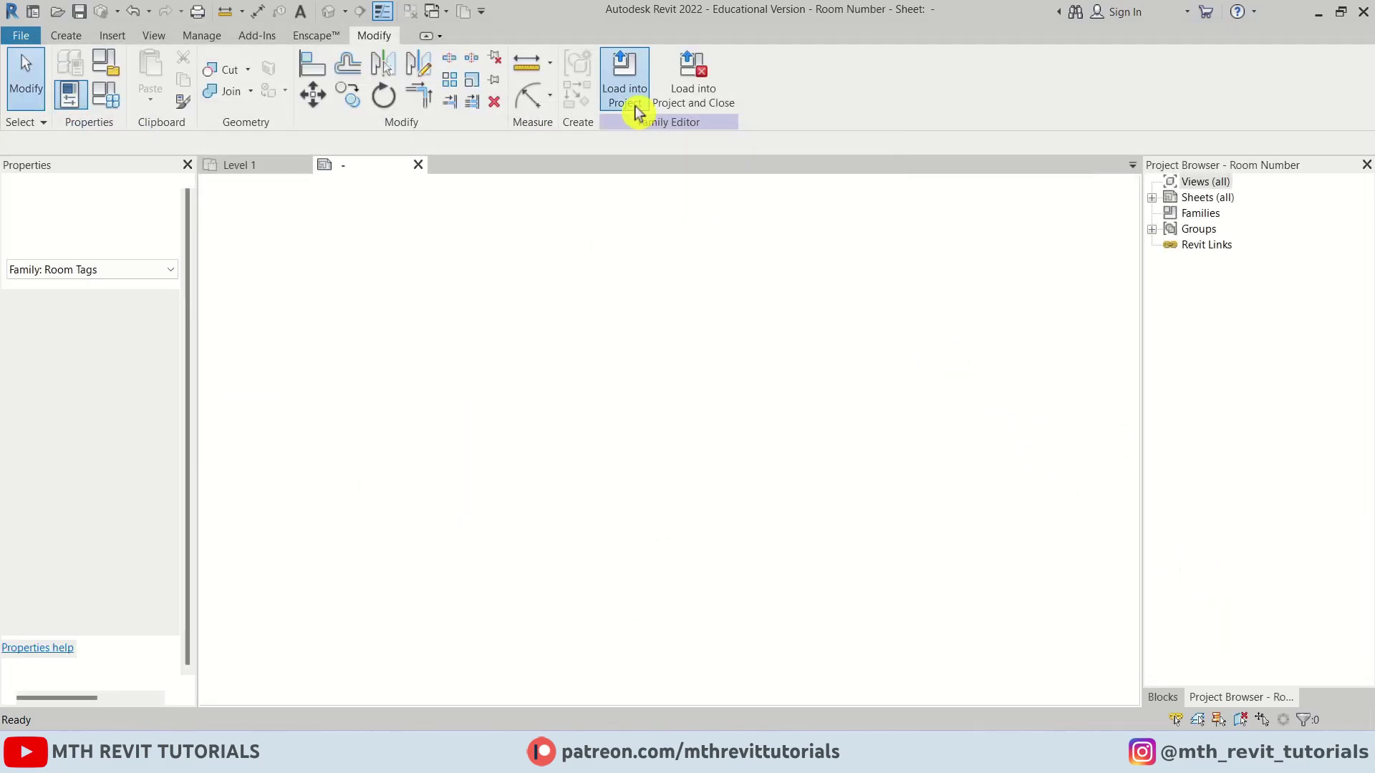
{"action": "scroll", "coordinate": [752, 308], "scroll_direction": "down", "scroll_amount": 3}
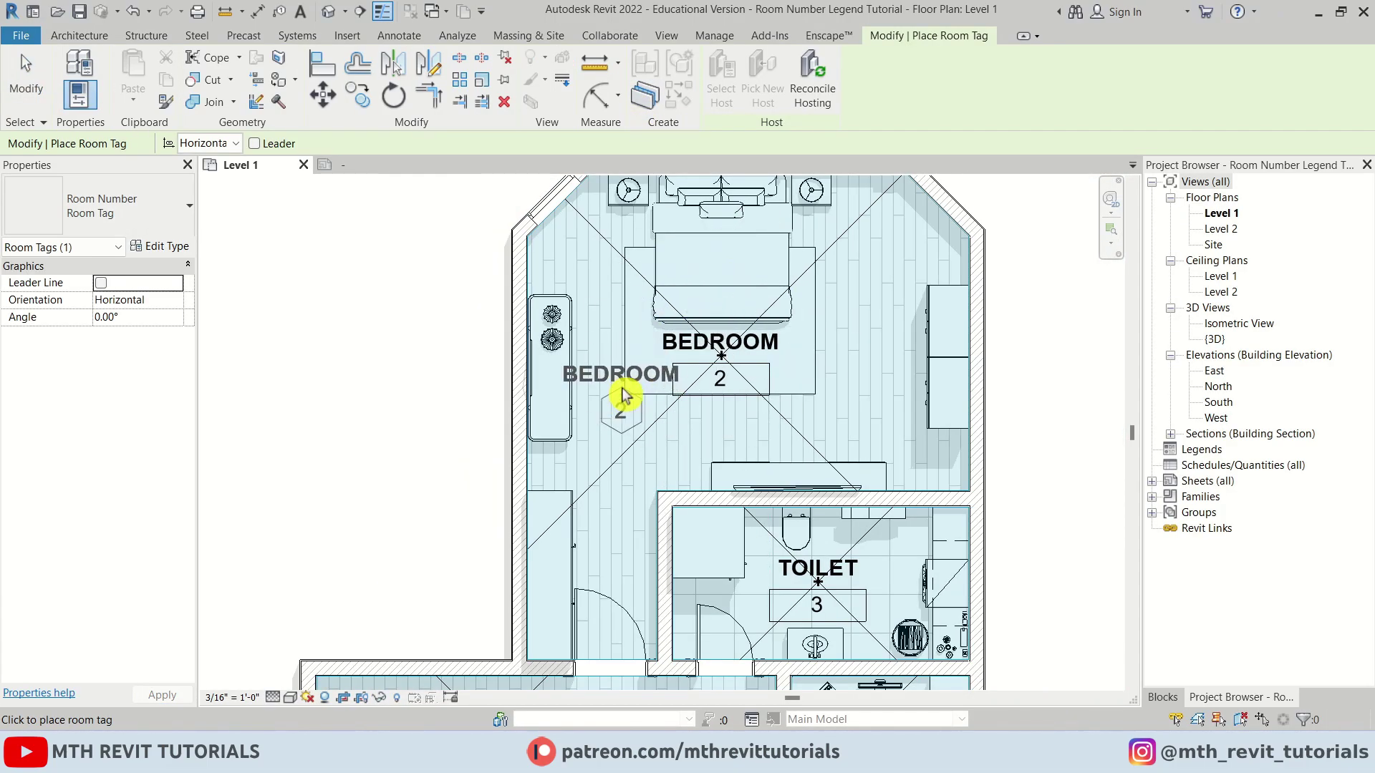
Select all visible room tags and switch them to the Room Number : Room Tag type.
{"action": "key", "text": "Escape"}
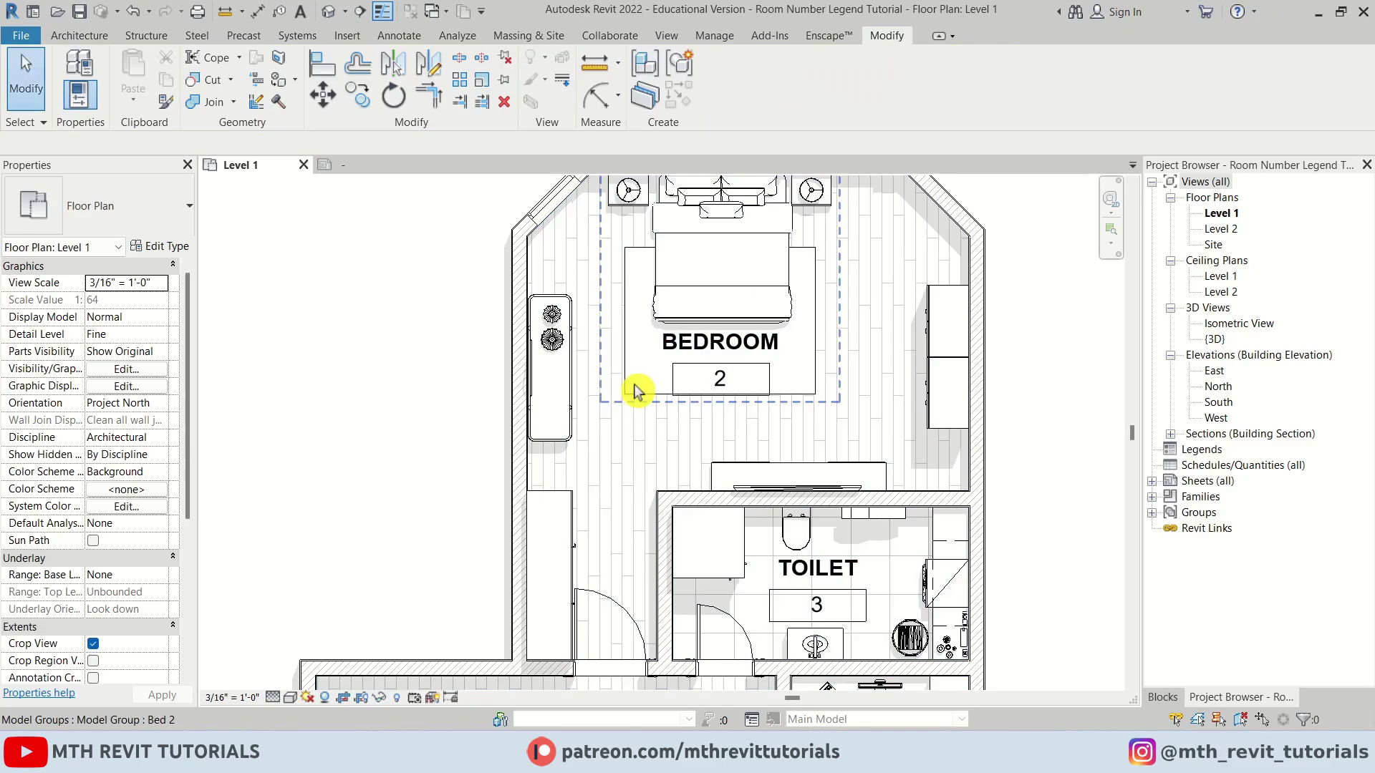
{"action": "right_click", "coordinate": [734, 358]}
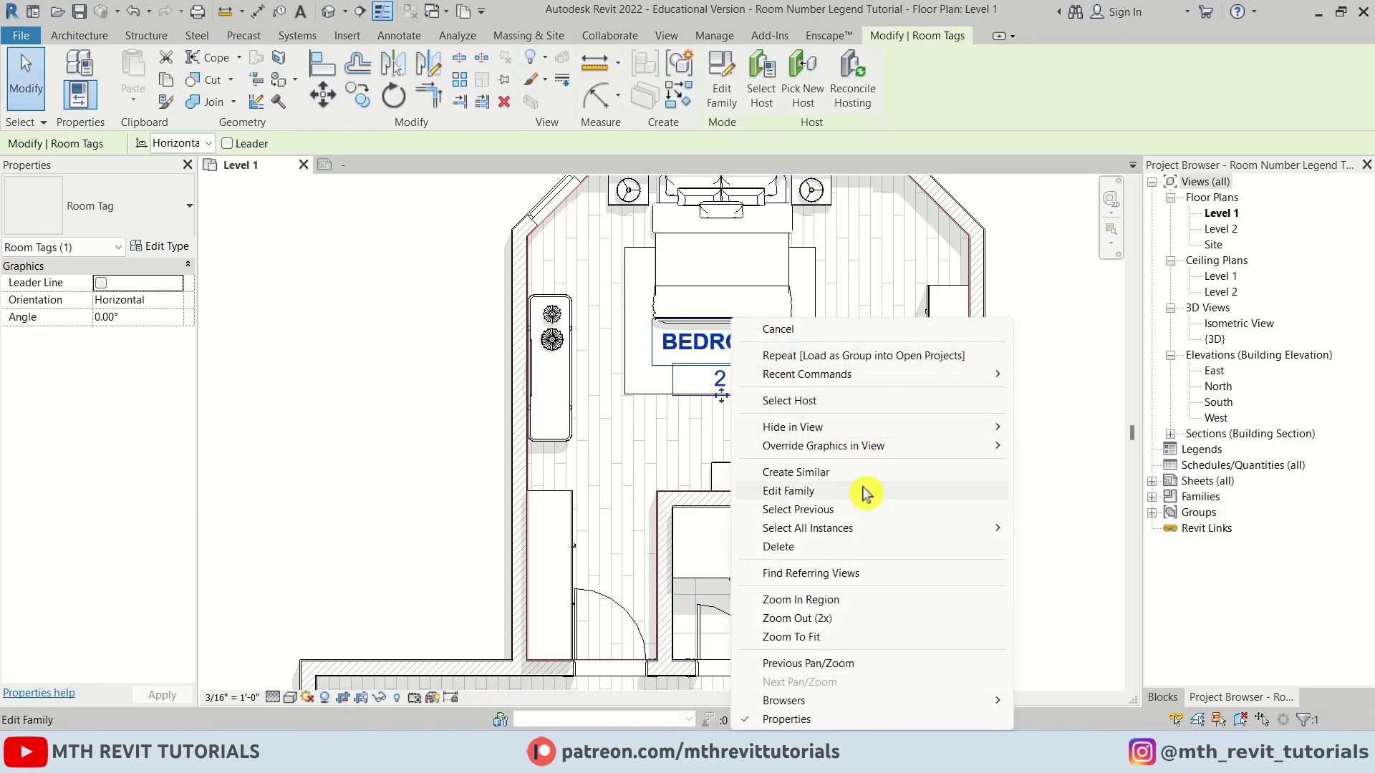
{"action": "mouse_move", "coordinate": [869, 531]}
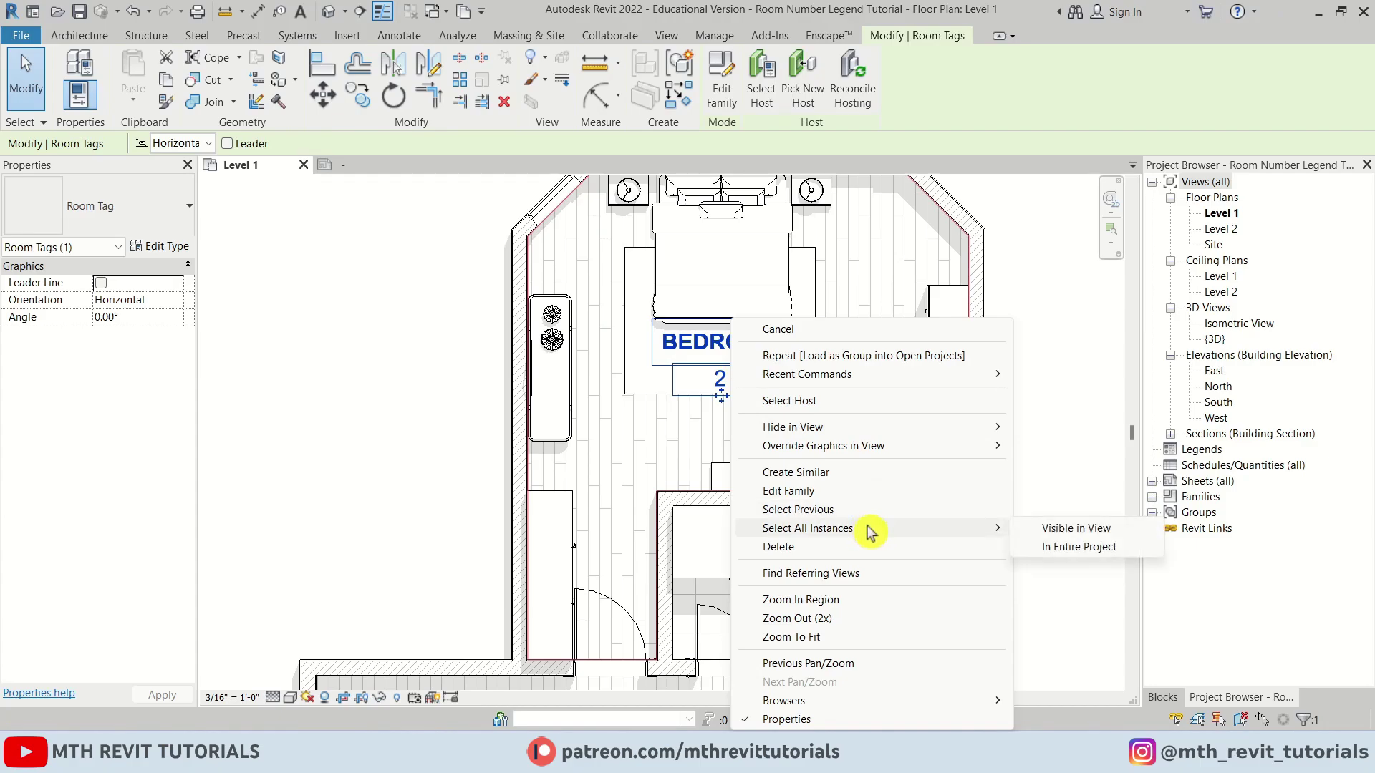
{"action": "left_click", "coordinate": [1081, 530]}
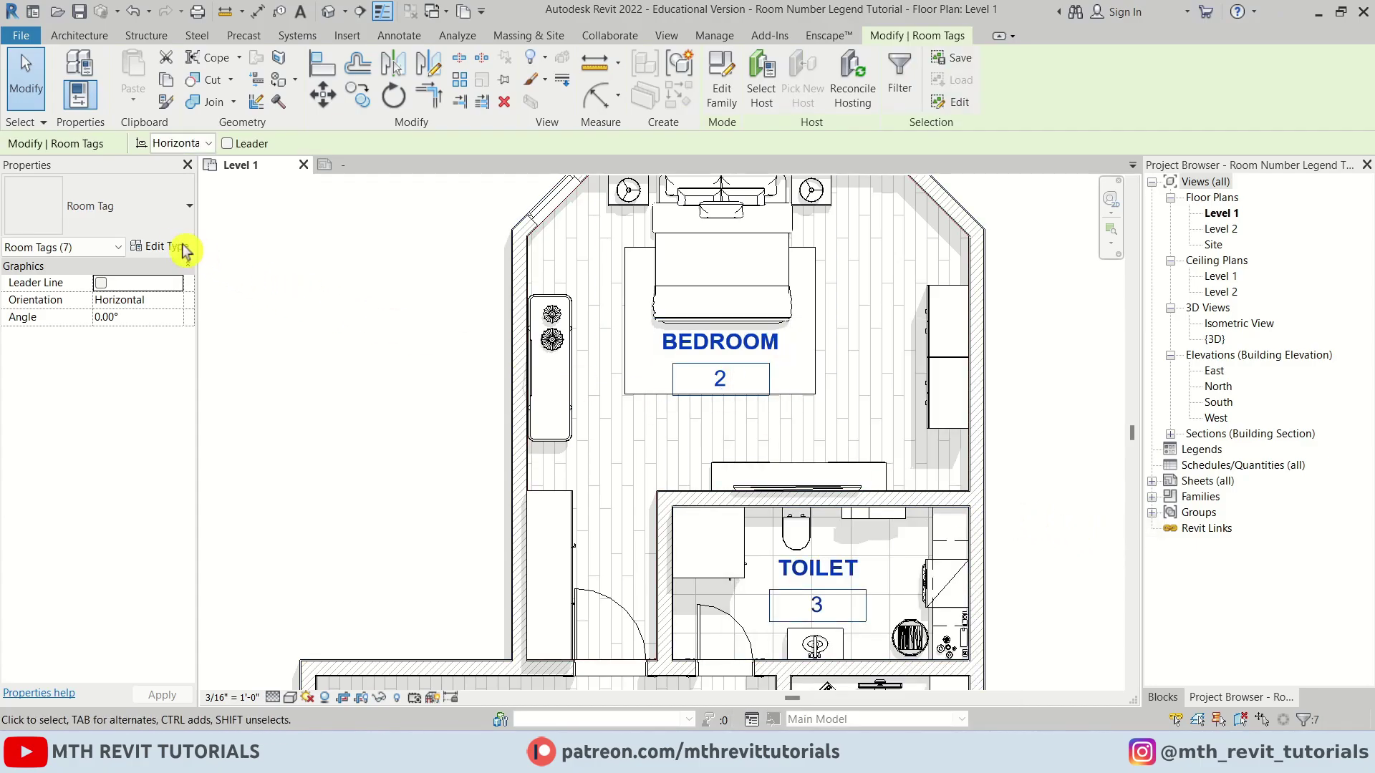
{"action": "left_click", "coordinate": [159, 224]}
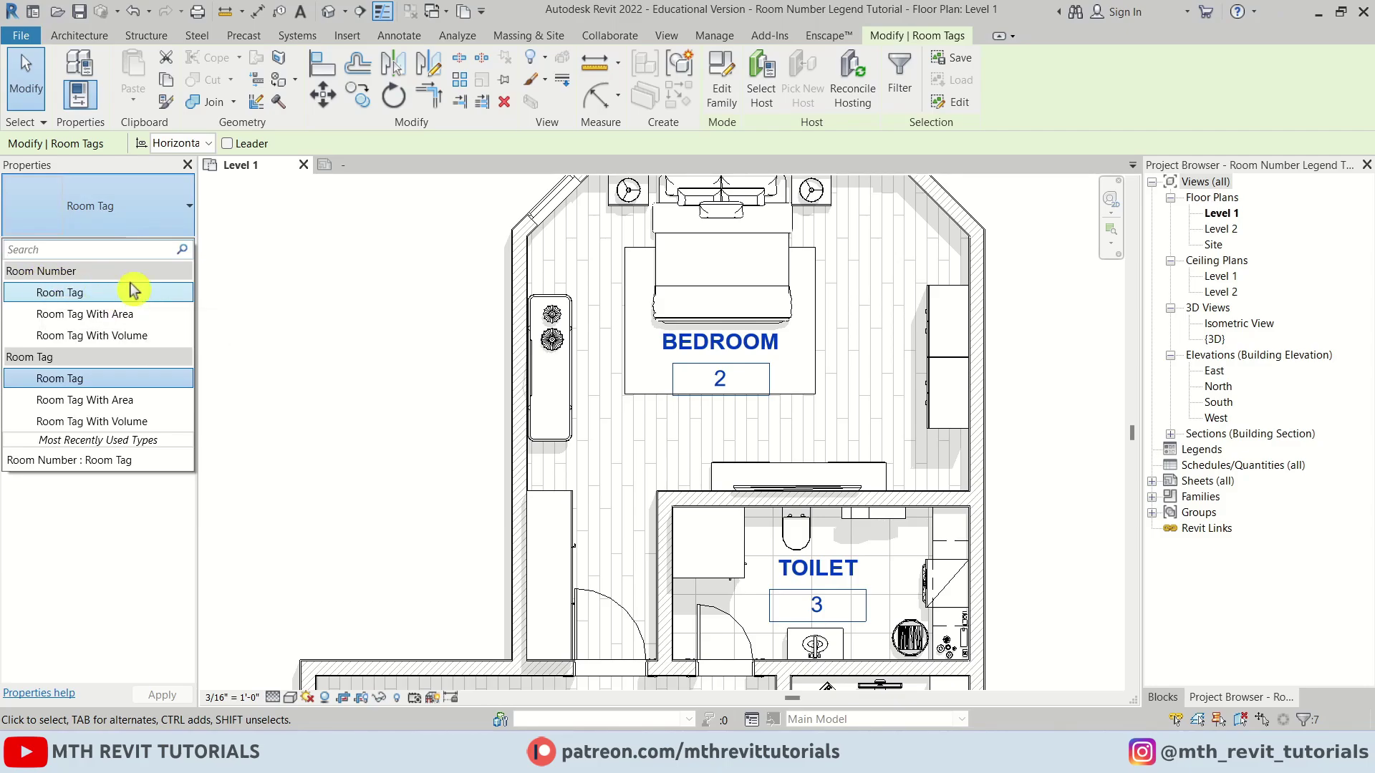
{"action": "left_click", "coordinate": [93, 294]}
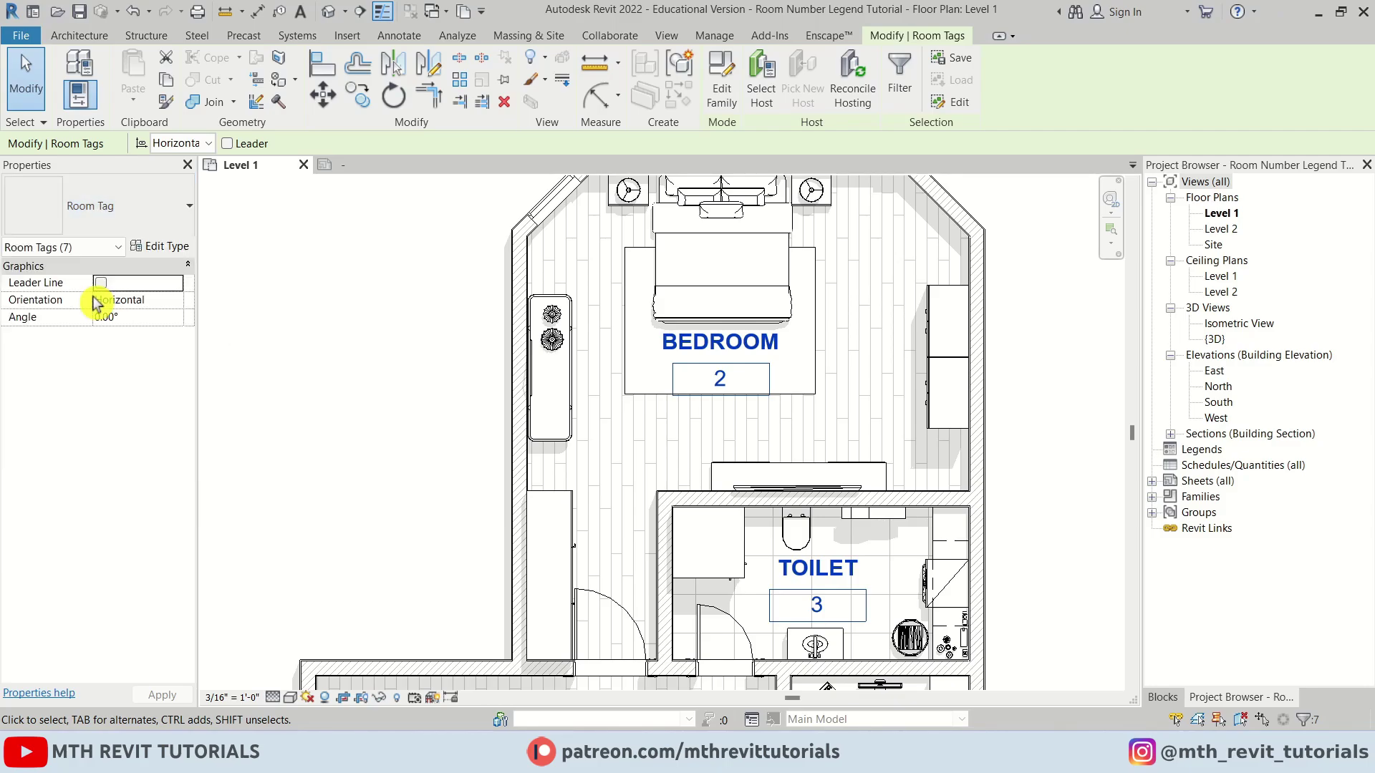
{"action": "key", "text": "Escape"}
{"action": "scroll", "coordinate": [776, 424], "scroll_direction": "up", "scroll_amount": 2}
{"action": "scroll", "coordinate": [721, 375], "scroll_direction": "down", "scroll_amount": 3}
{"action": "middle_click_drag", "start_coordinate": [721, 375], "coordinate": [704, 286]}
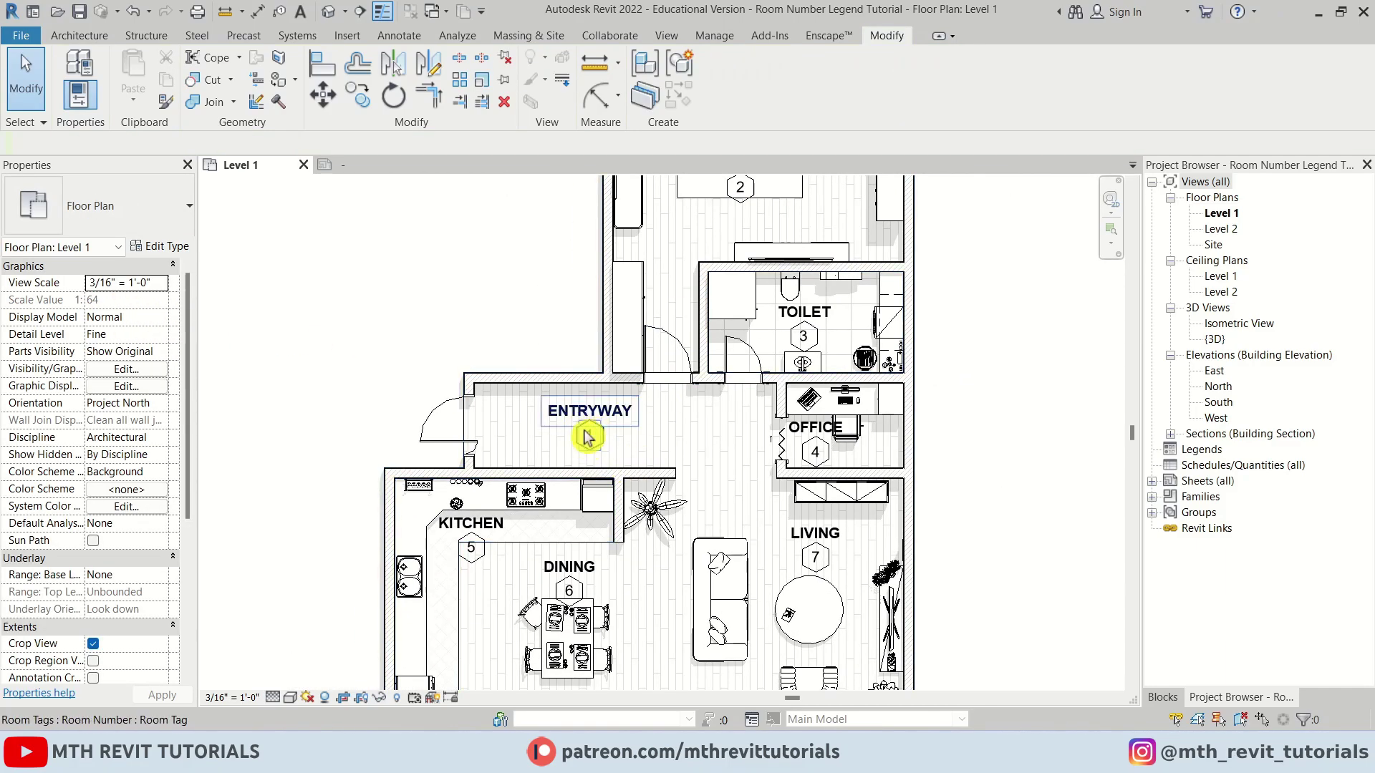
{"action": "middle_click_drag", "start_coordinate": [679, 542], "coordinate": [679, 423]}
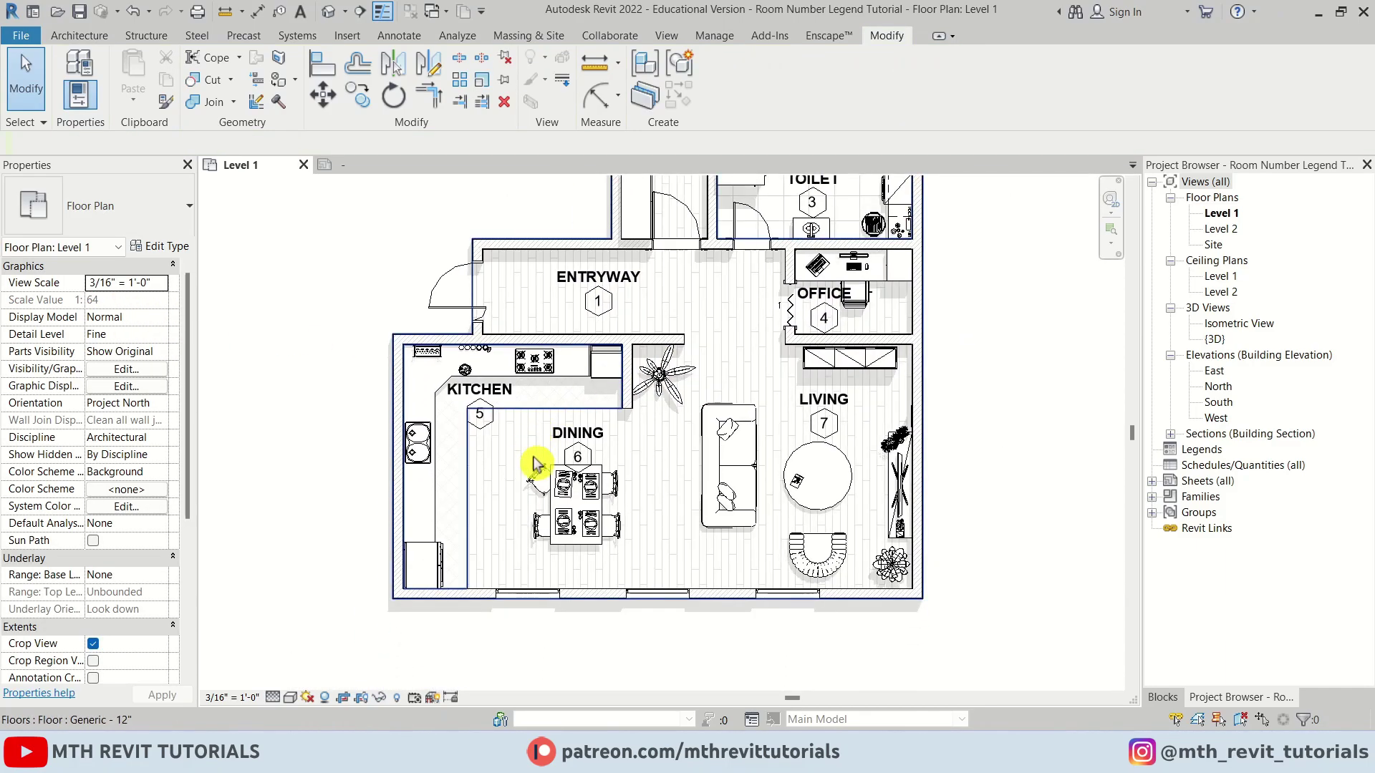
{"action": "middle_click_drag", "start_coordinate": [829, 300], "coordinate": [764, 589]}
{"action": "scroll", "coordinate": [707, 307], "scroll_direction": "up", "scroll_amount": 4}
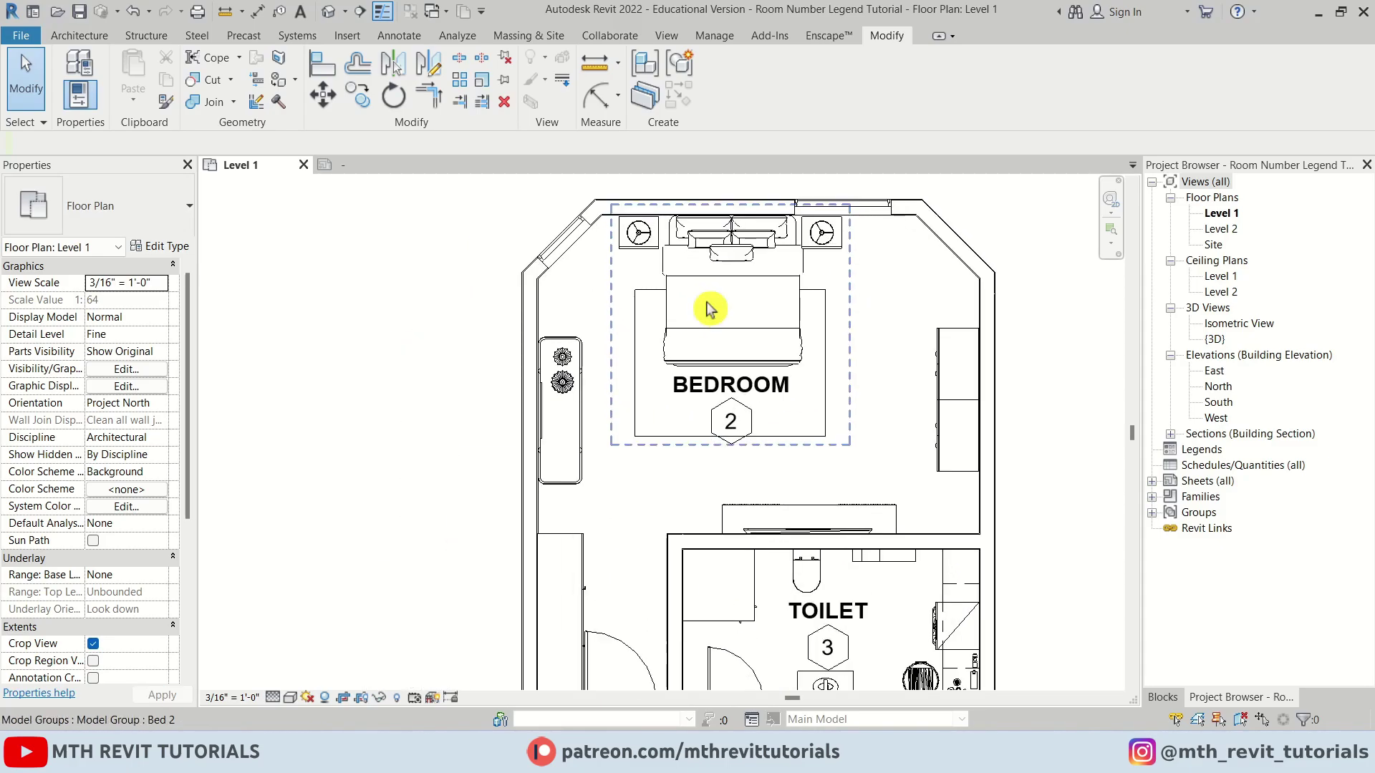
Uncheck Room Name in the Room Number tag's type properties.
{"action": "left_click", "coordinate": [745, 388]}
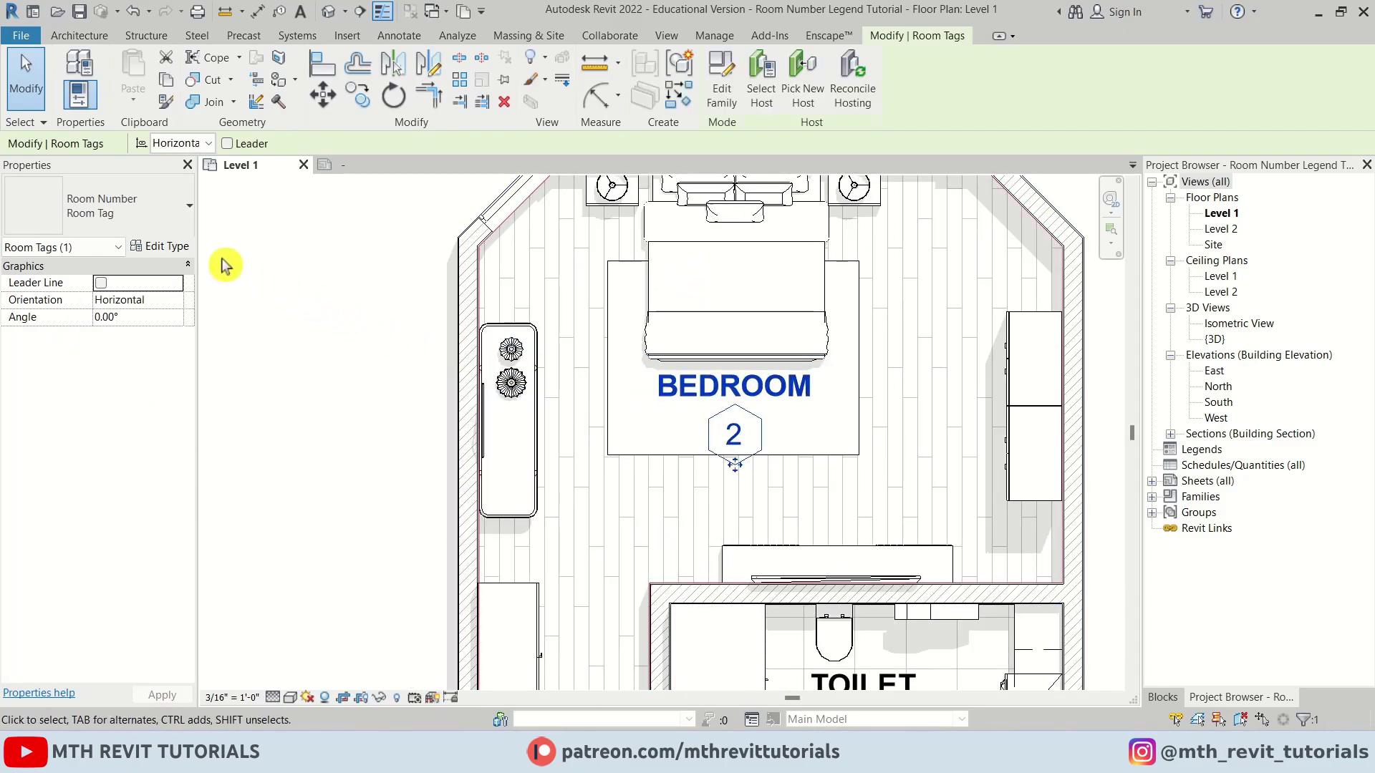
{"action": "left_click", "coordinate": [179, 248]}
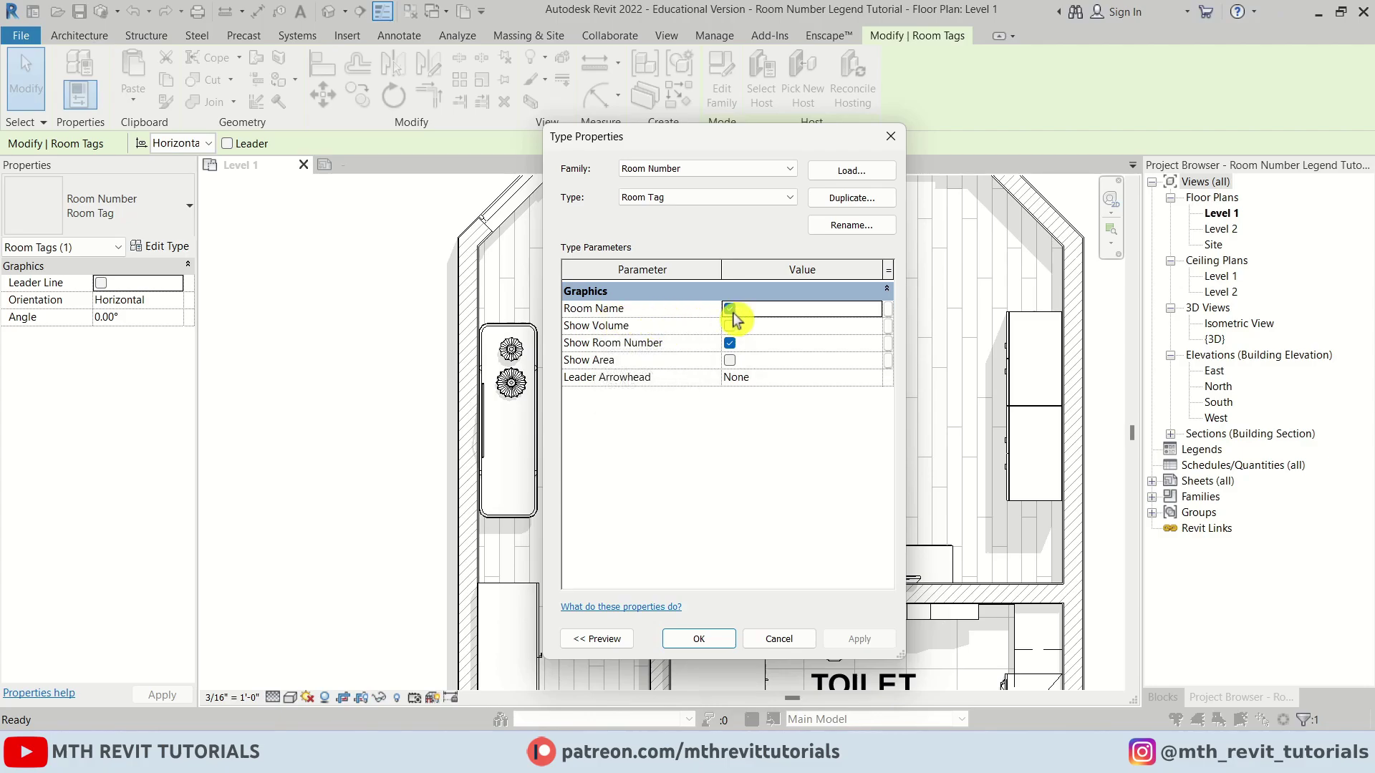
{"action": "left_click", "coordinate": [871, 641]}
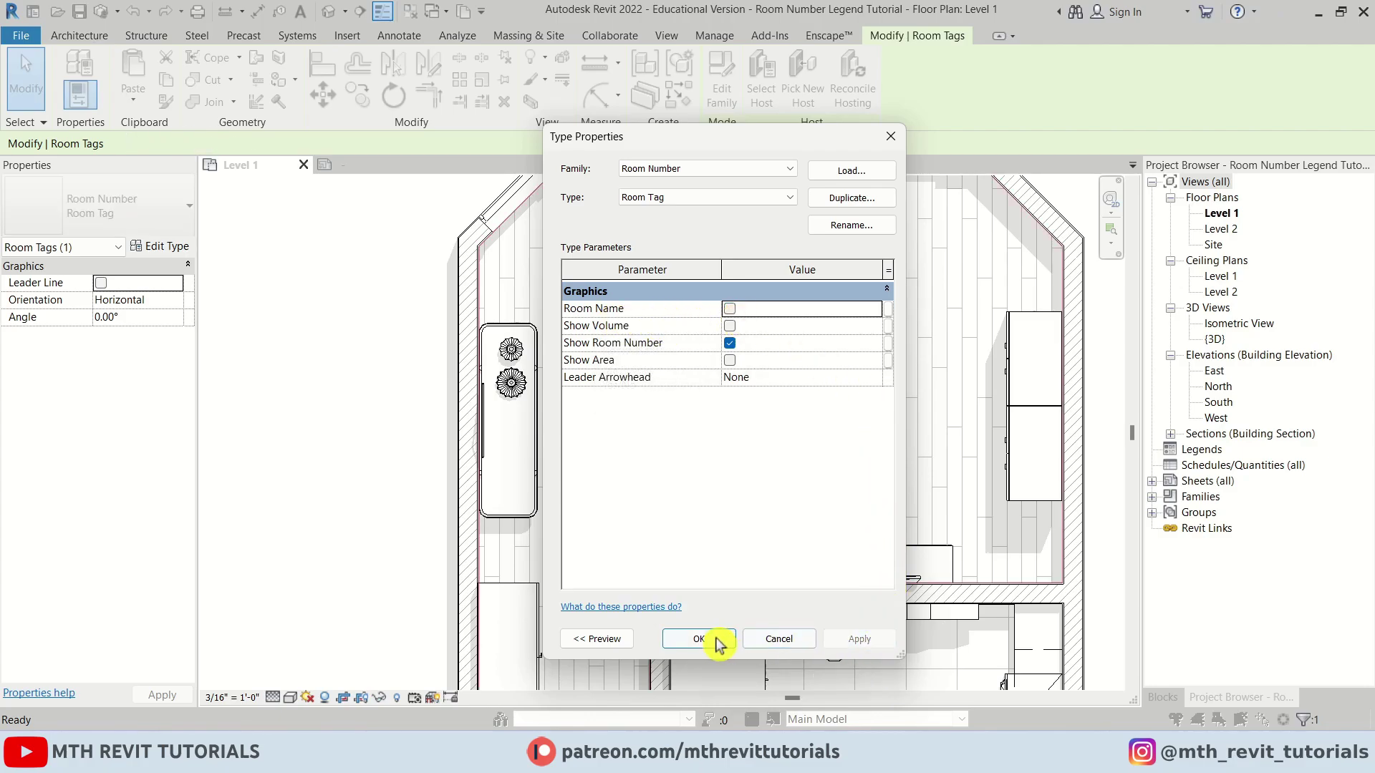
{"action": "left_click", "coordinate": [699, 639]}
{"action": "key", "text": "Escape"}
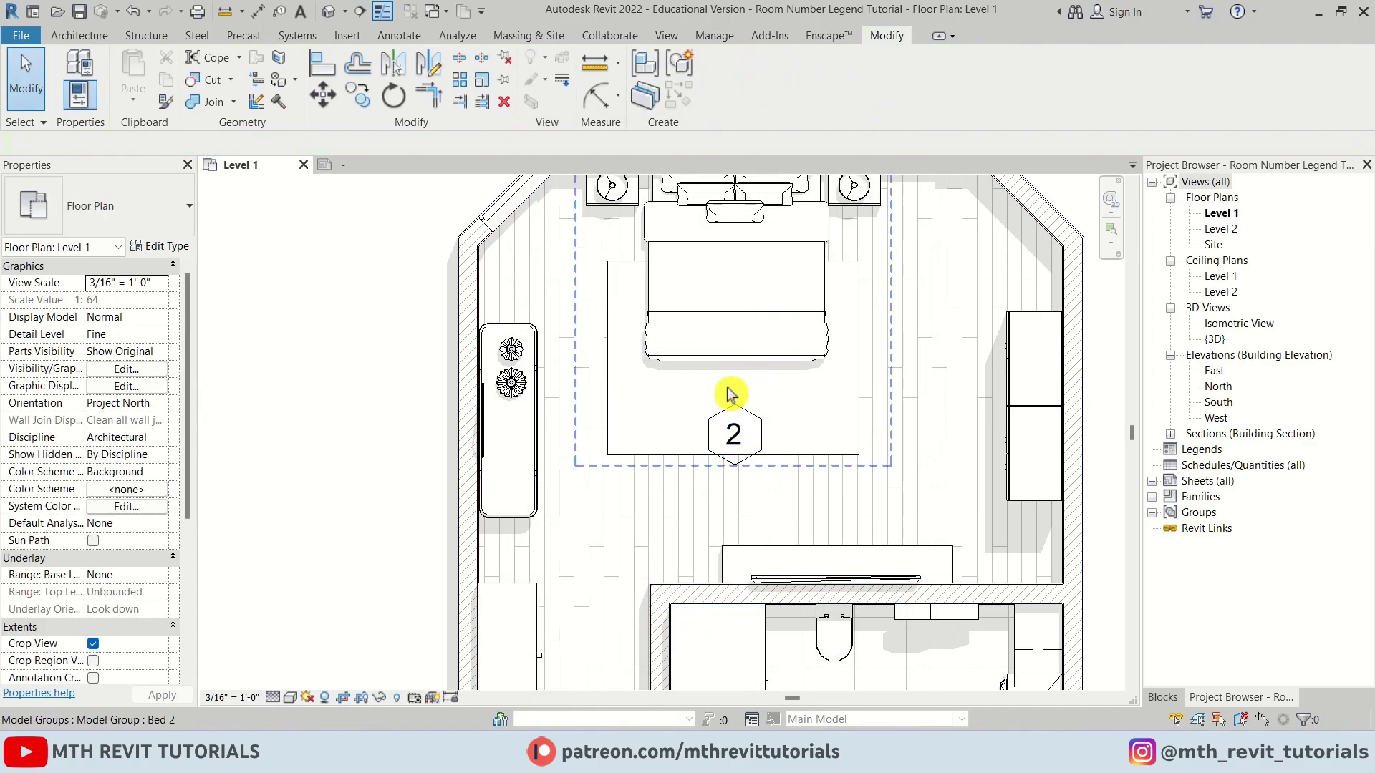
Pan to show the whole apartment and nudge room tag 1 within the entryway.
{"action": "scroll", "coordinate": [737, 419], "scroll_direction": "down", "scroll_amount": 3}
{"action": "middle_click_drag", "start_coordinate": [775, 401], "coordinate": [811, 96]}
{"action": "scroll", "coordinate": [645, 408], "scroll_direction": "up", "scroll_amount": 2}
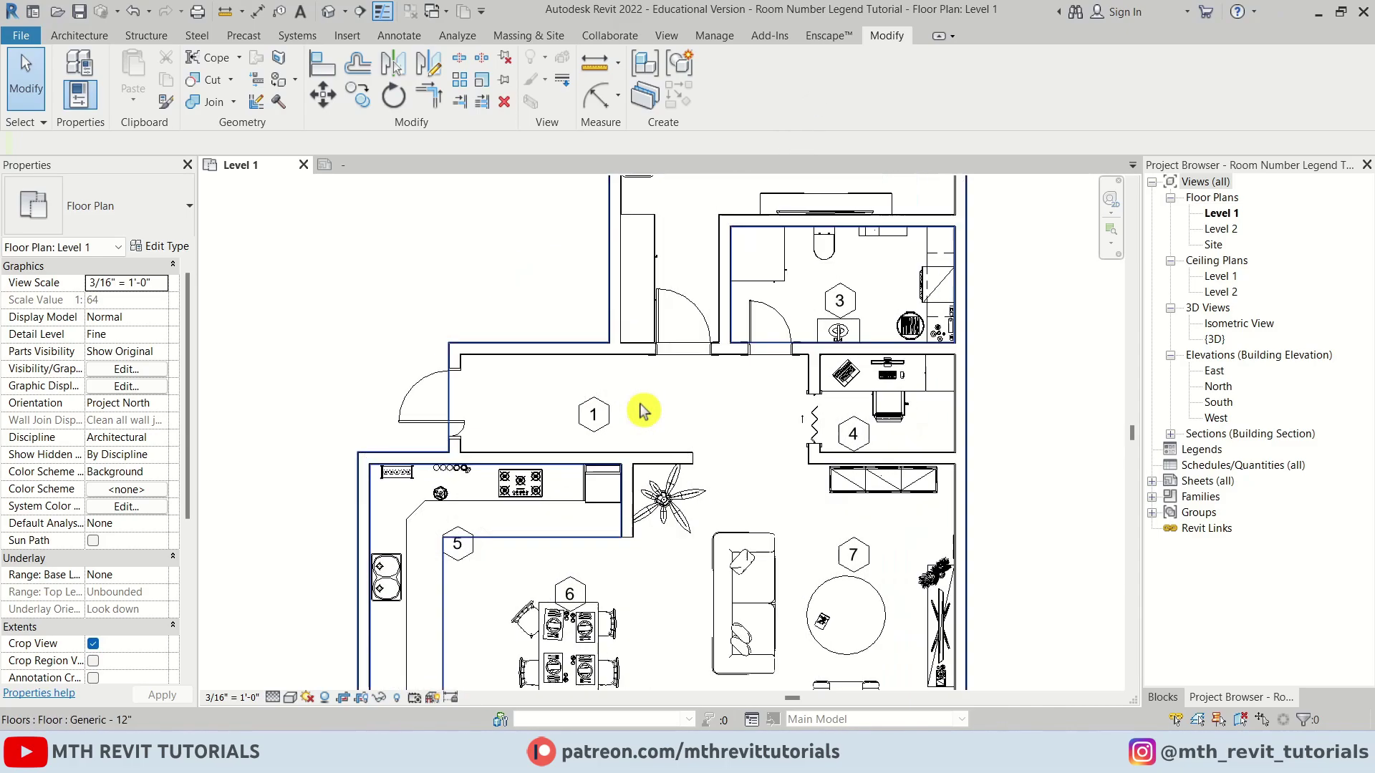
{"action": "left_click_drag", "start_coordinate": [583, 410], "coordinate": [560, 400]}
{"action": "middle_click_drag", "start_coordinate": [671, 389], "coordinate": [632, 578]}
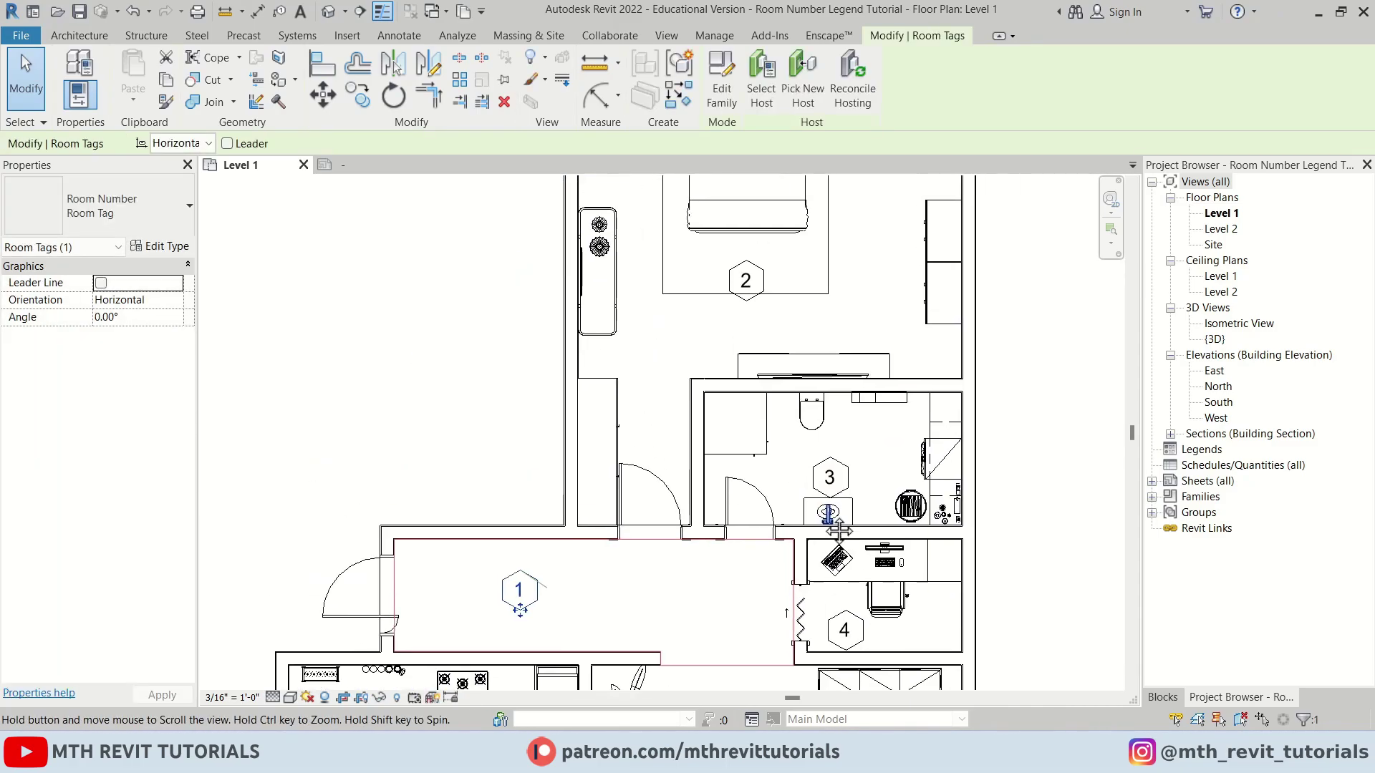
{"action": "scroll", "coordinate": [723, 265], "scroll_direction": "up", "scroll_amount": 2}
{"action": "key", "text": "Escape"}
Move tags 7, 5 and 6 upward within the living room, kitchen and dining area.
{"action": "left_click", "coordinate": [913, 596]}
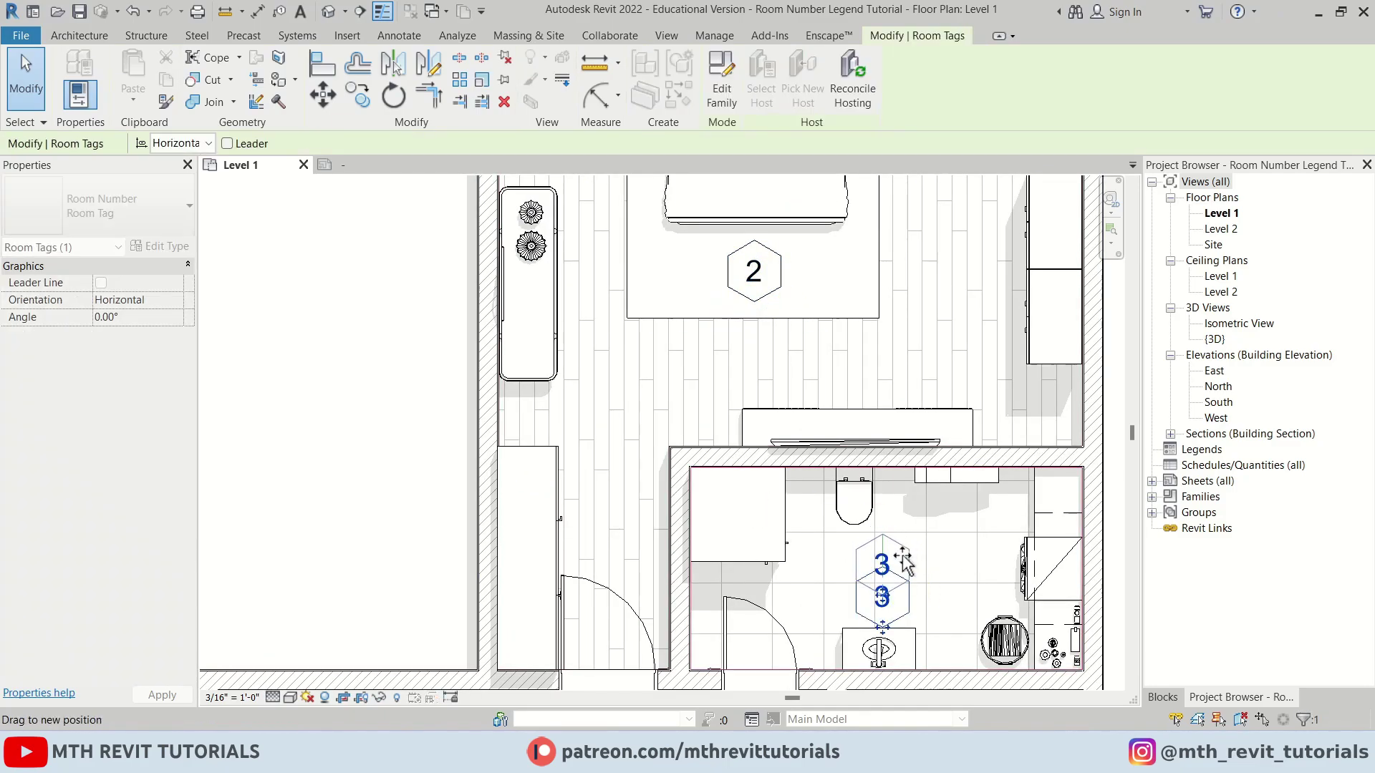
{"action": "scroll", "coordinate": [930, 401], "scroll_direction": "down", "scroll_amount": 4}
{"action": "scroll", "coordinate": [931, 323], "scroll_direction": "up", "scroll_amount": 4}
{"action": "left_click", "coordinate": [913, 270]}
{"action": "left_click_drag", "start_coordinate": [954, 461], "coordinate": [945, 446]}
{"action": "key", "text": "Escape"}
{"action": "left_click_drag", "start_coordinate": [410, 462], "coordinate": [438, 401]}
{"action": "key", "text": "Escape"}
{"action": "left_click_drag", "start_coordinate": [548, 500], "coordinate": [547, 469]}
{"action": "key", "text": "Escape"}
Review the repositioned tags for rooms 1 and 3–7, then return to the Room Number tag family.
{"action": "scroll", "coordinate": [807, 513], "scroll_direction": "down", "scroll_amount": 5}
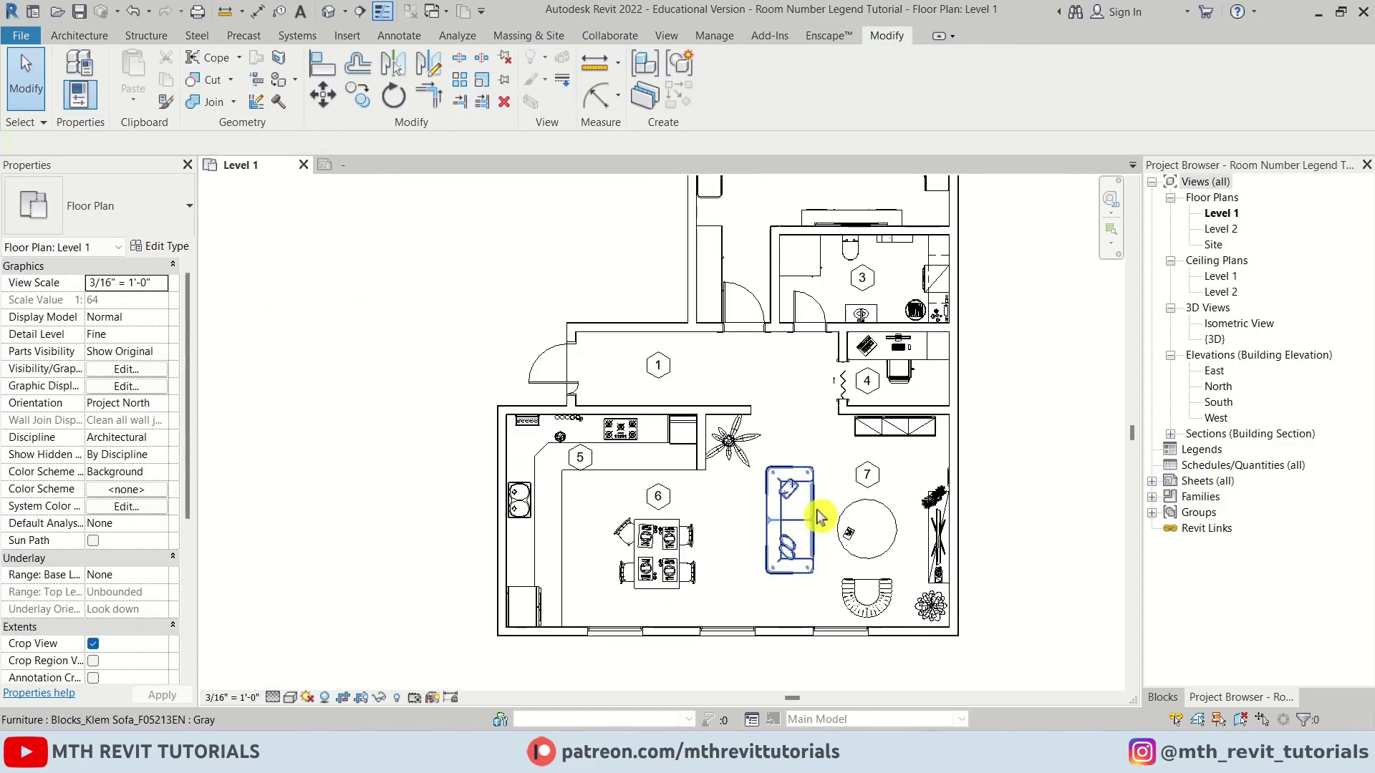
{"action": "scroll", "coordinate": [783, 316], "scroll_direction": "up", "scroll_amount": 4}
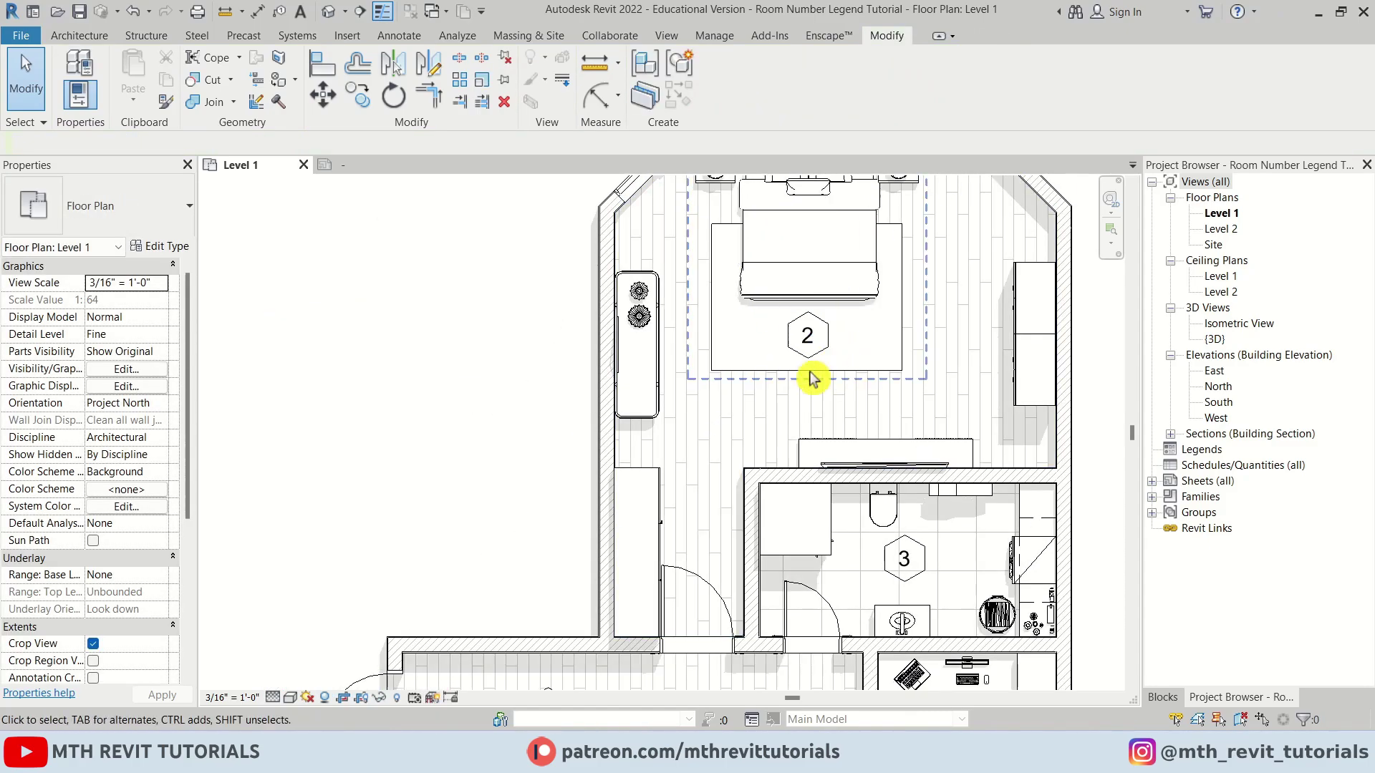
{"action": "middle_click_drag", "start_coordinate": [813, 377], "coordinate": [778, 147]}
{"action": "scroll", "coordinate": [690, 389], "scroll_direction": "up", "scroll_amount": 6}
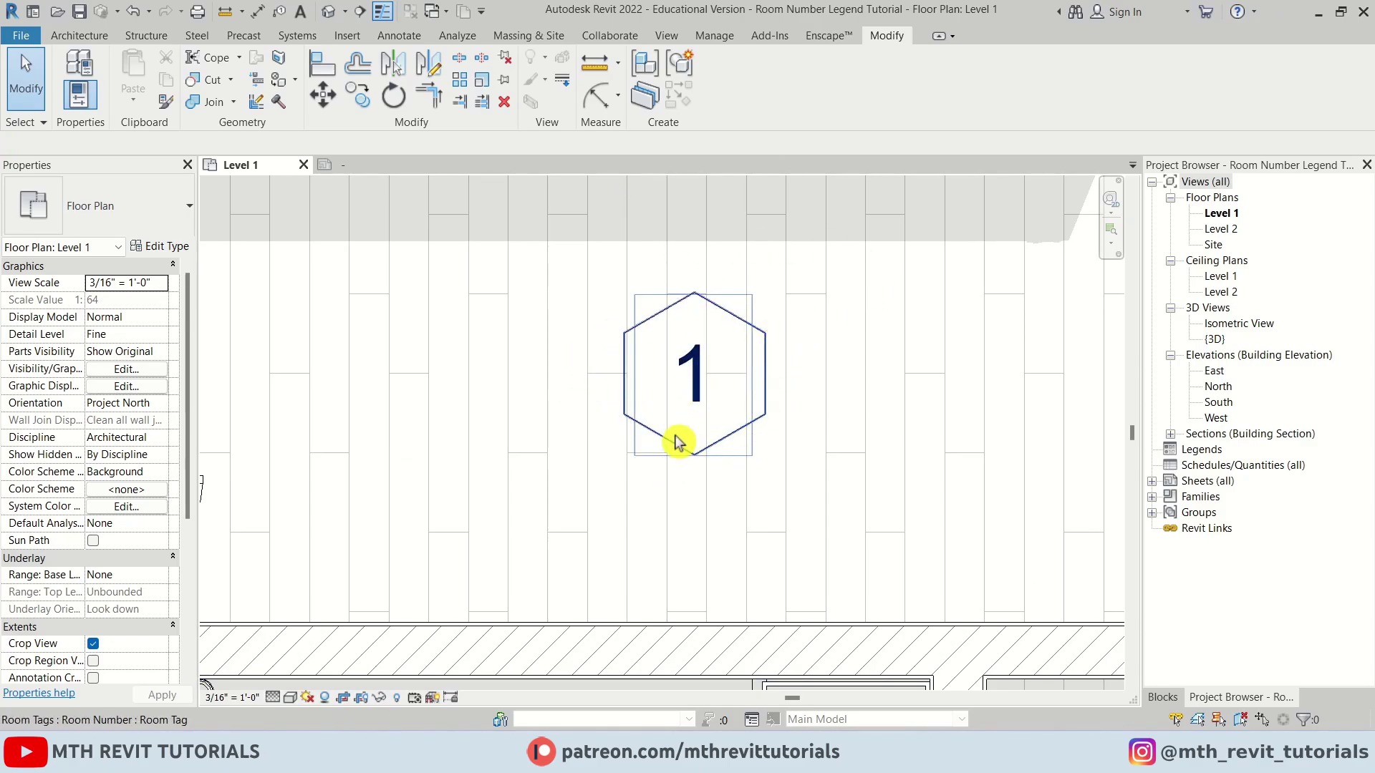
{"action": "left_click", "coordinate": [364, 169]}
Sketch a filled region in the tag by picking the hexagon's edges as its boundary.
{"action": "scroll", "coordinate": [466, 298], "scroll_direction": "down", "scroll_amount": 2}
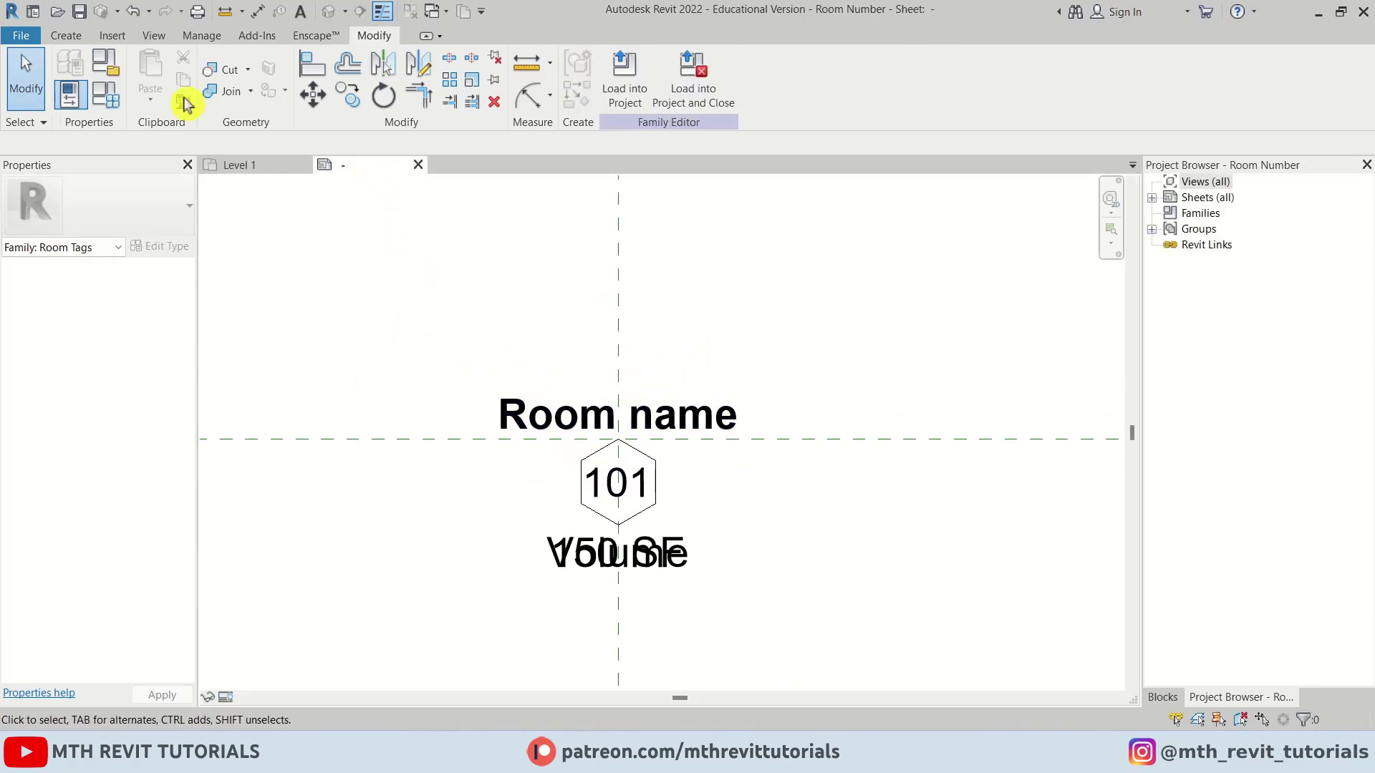
{"action": "left_click", "coordinate": [65, 36]}
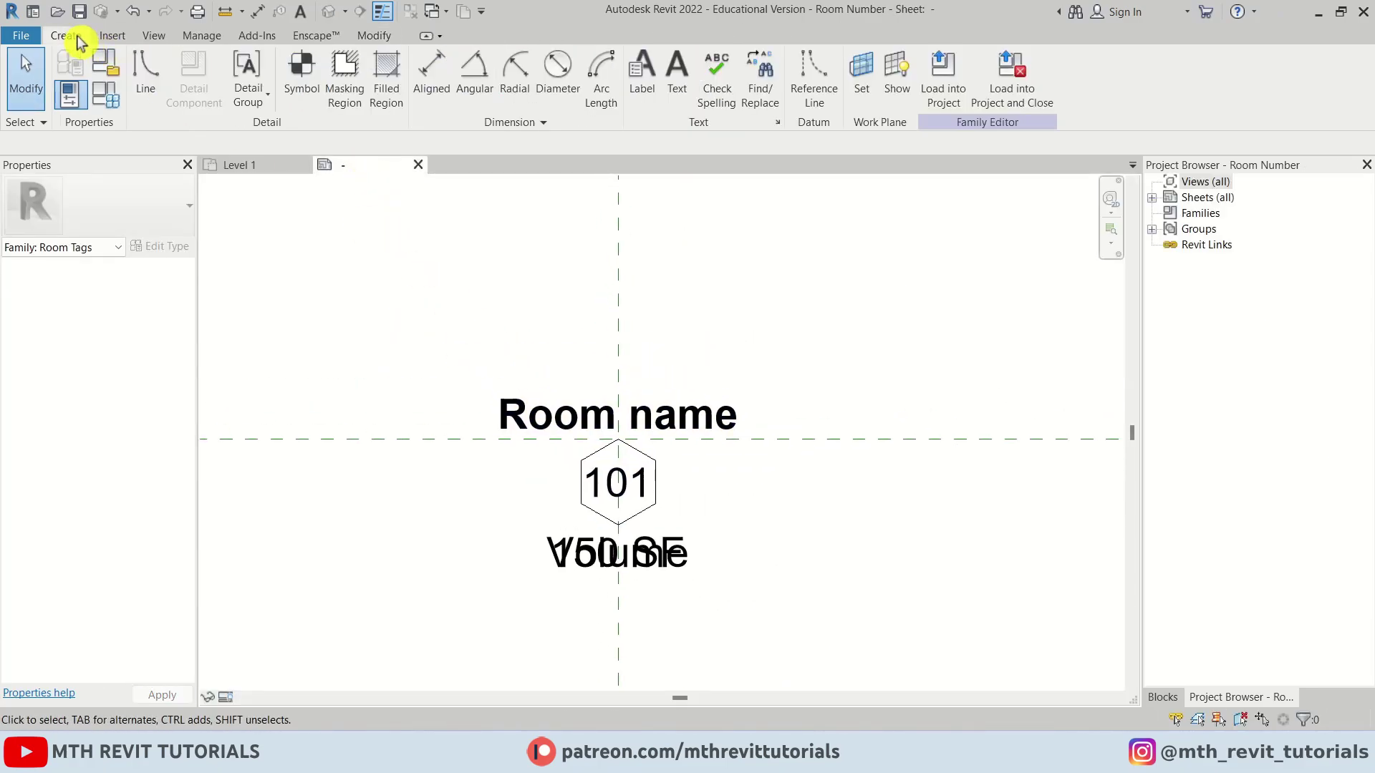
{"action": "left_click", "coordinate": [383, 107]}
{"action": "left_click", "coordinate": [694, 101]}
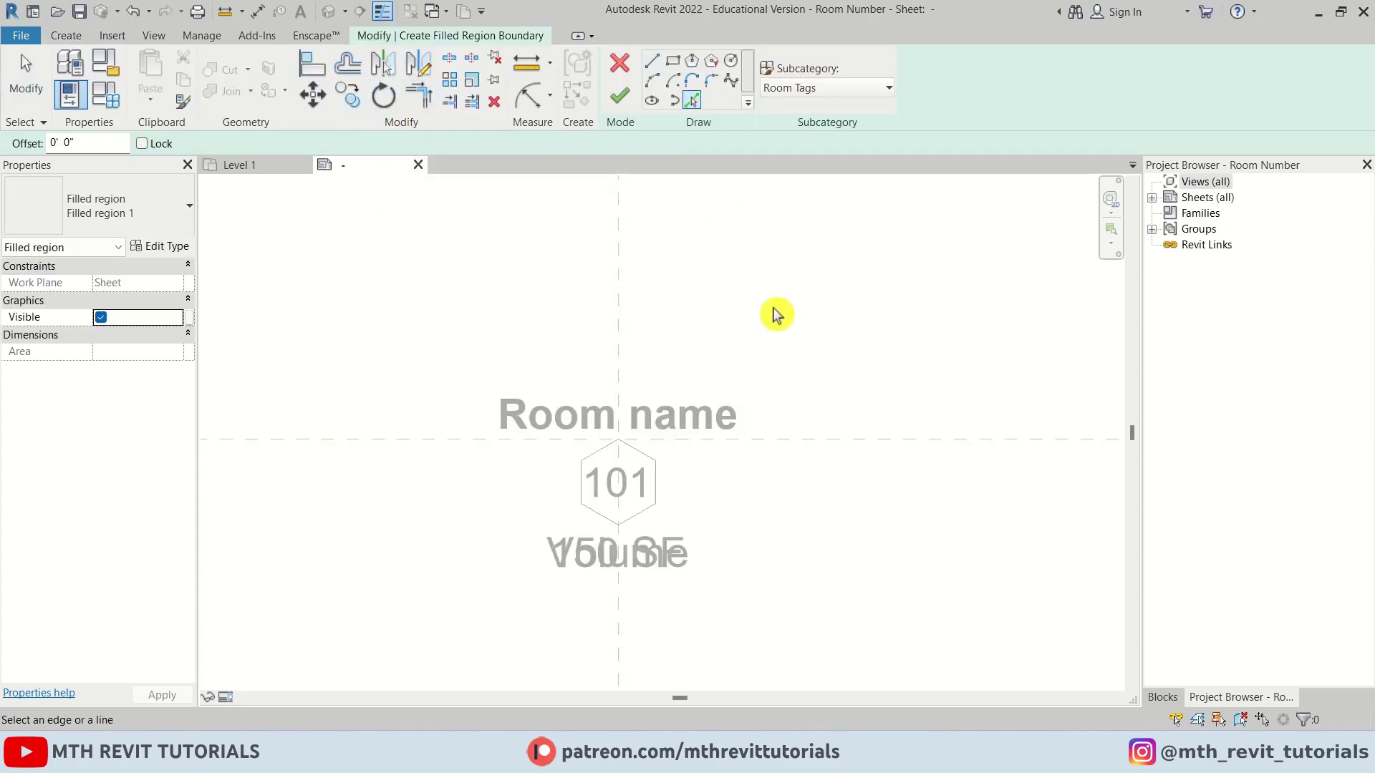
{"action": "scroll", "coordinate": [652, 487], "scroll_direction": "up", "scroll_amount": 3}
{"action": "left_click", "coordinate": [617, 538]}
{"action": "left_click", "coordinate": [553, 529]}
{"action": "left_click", "coordinate": [529, 476]}
{"action": "left_click", "coordinate": [558, 431]}
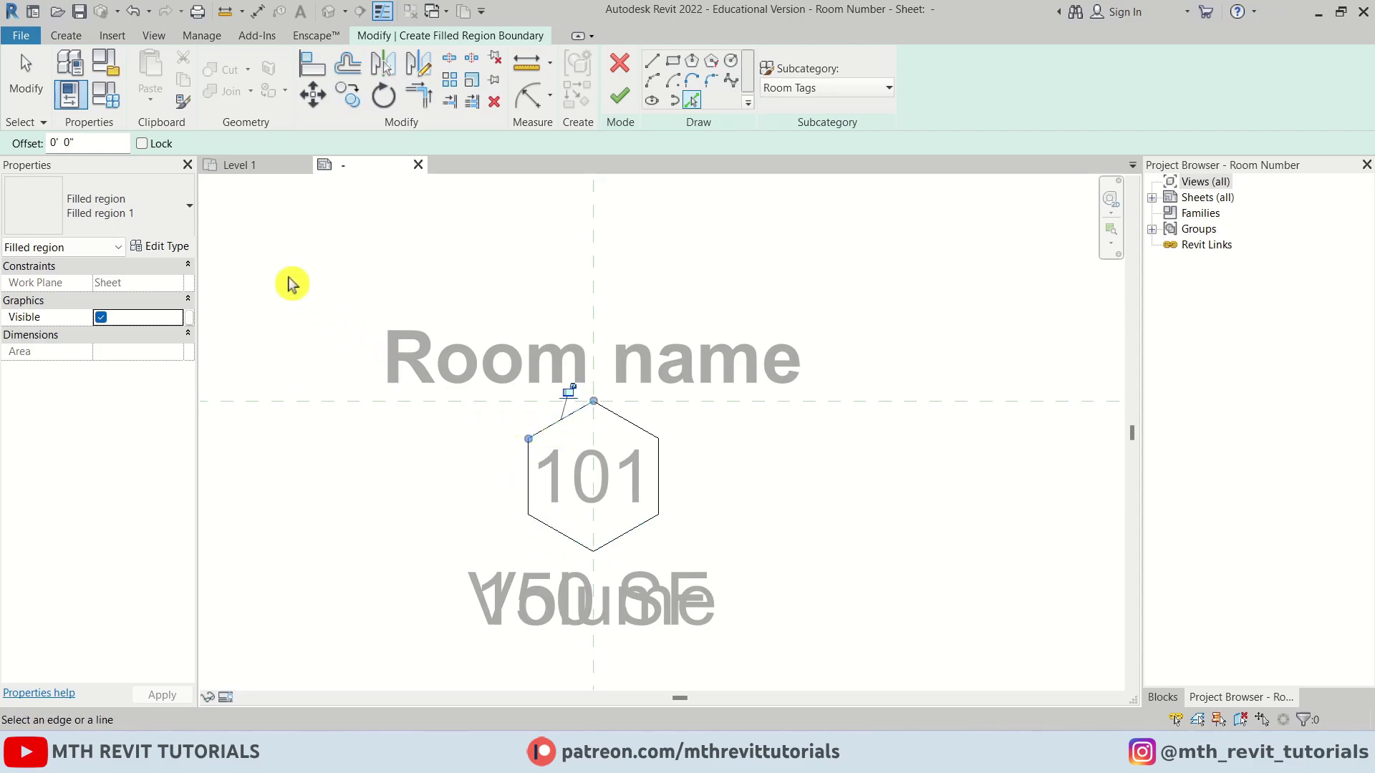
Give the filled region type a Solid fill foreground in light grey RGB 192-192-192.
{"action": "left_click", "coordinate": [170, 247]}
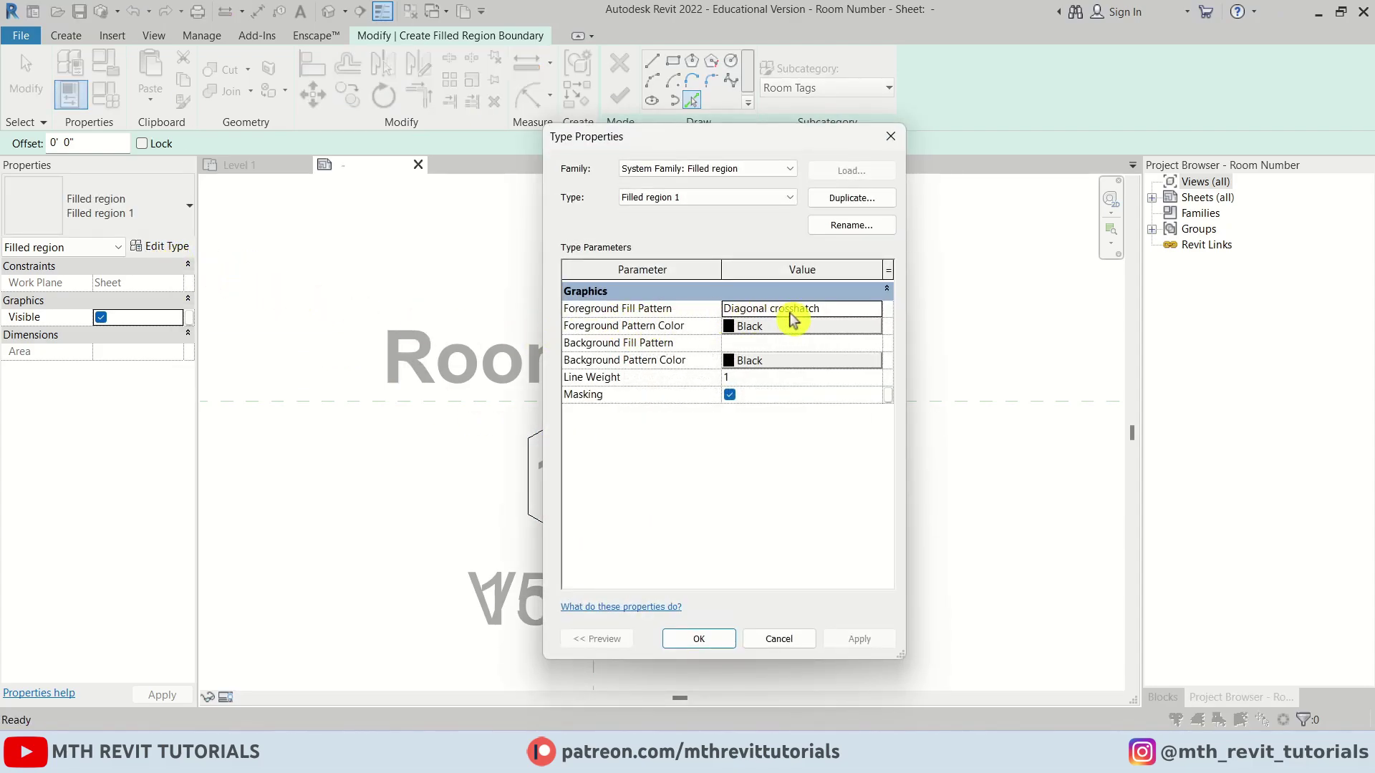
{"action": "left_click", "coordinate": [878, 312]}
{"action": "left_click", "coordinate": [686, 335]}
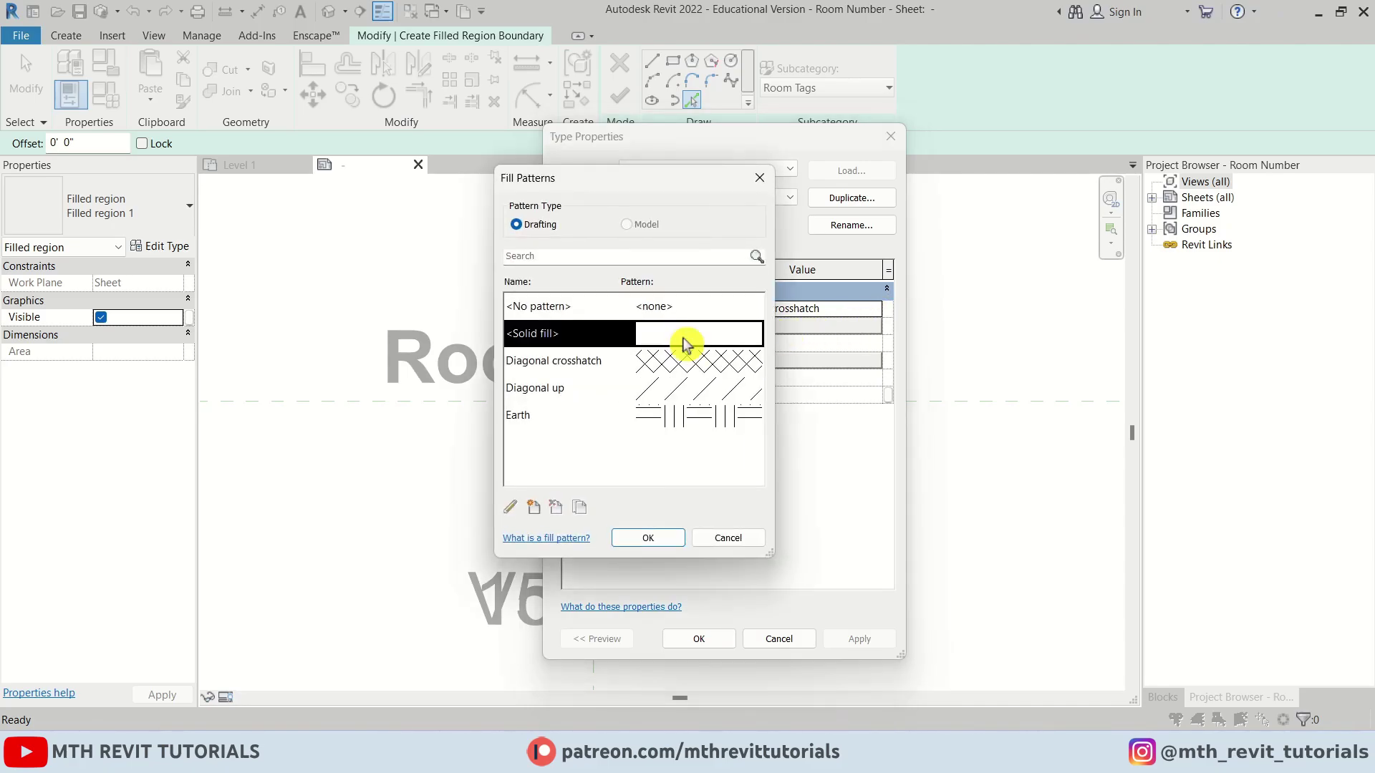
{"action": "left_click", "coordinate": [644, 538]}
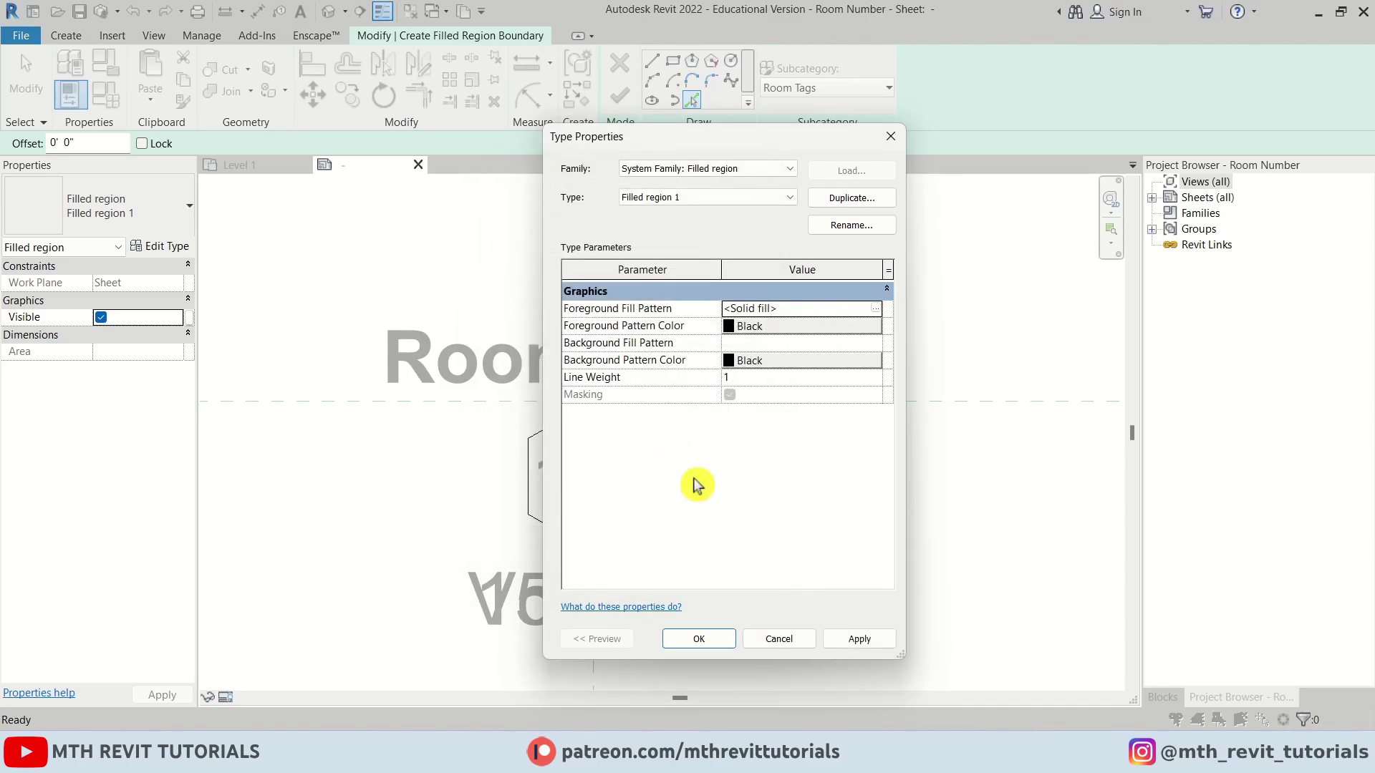
{"action": "left_click", "coordinate": [807, 335]}
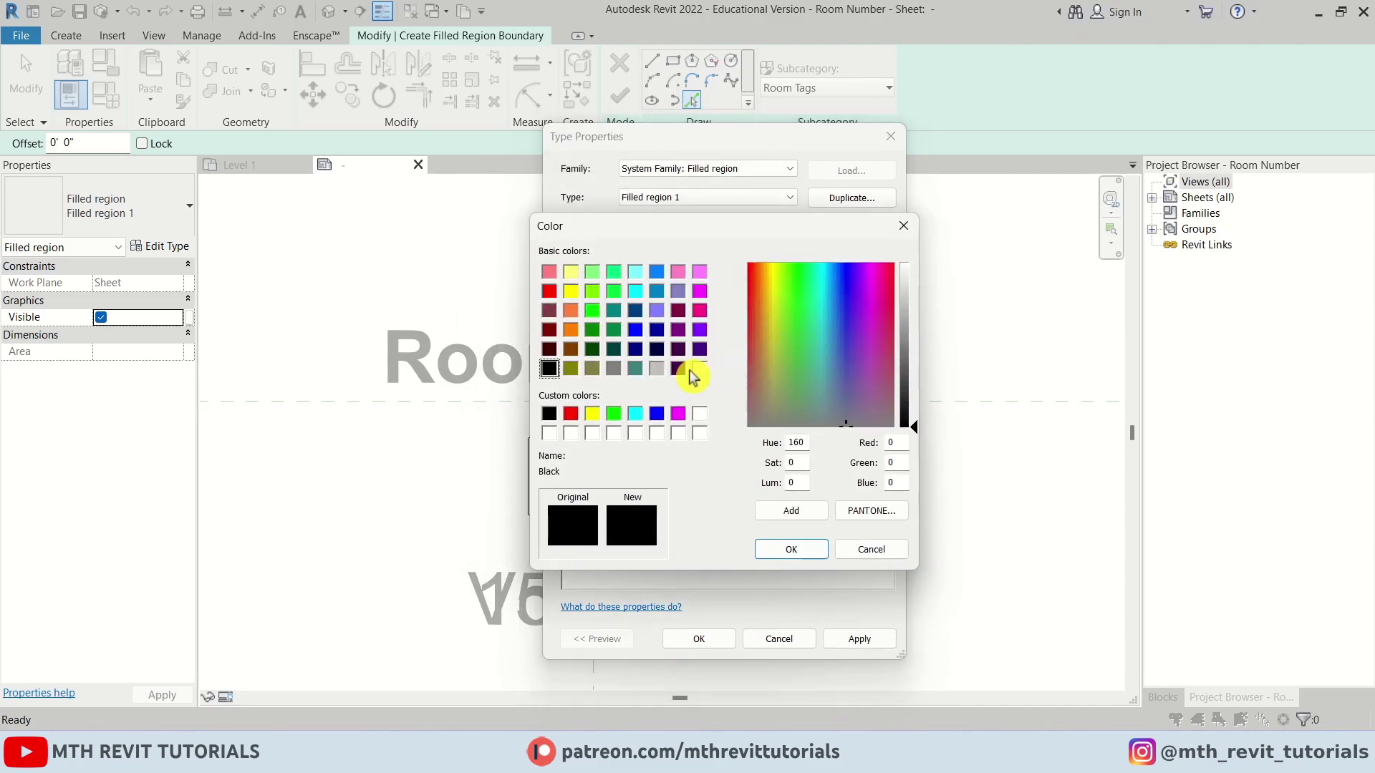
{"action": "left_click", "coordinate": [656, 369]}
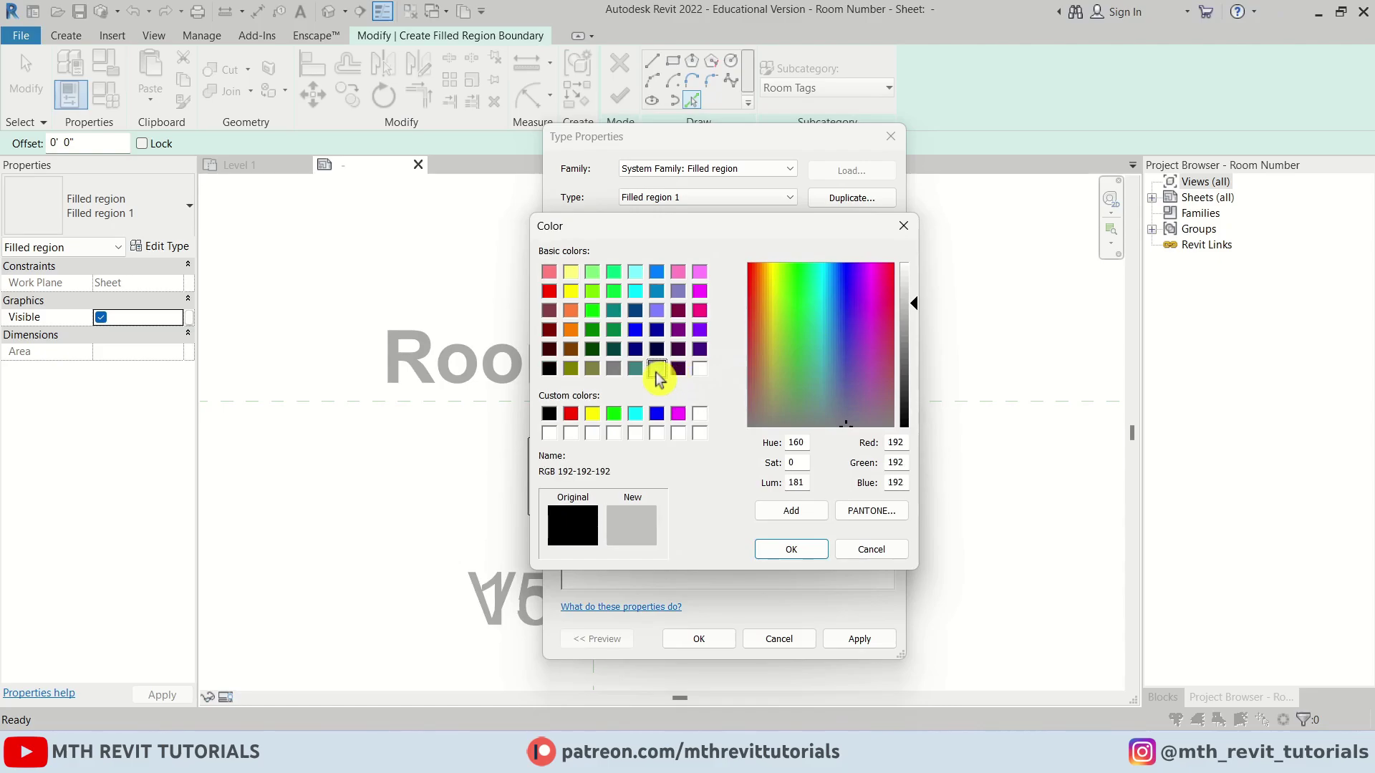
{"action": "left_click", "coordinate": [770, 552]}
{"action": "left_click", "coordinate": [852, 640]}
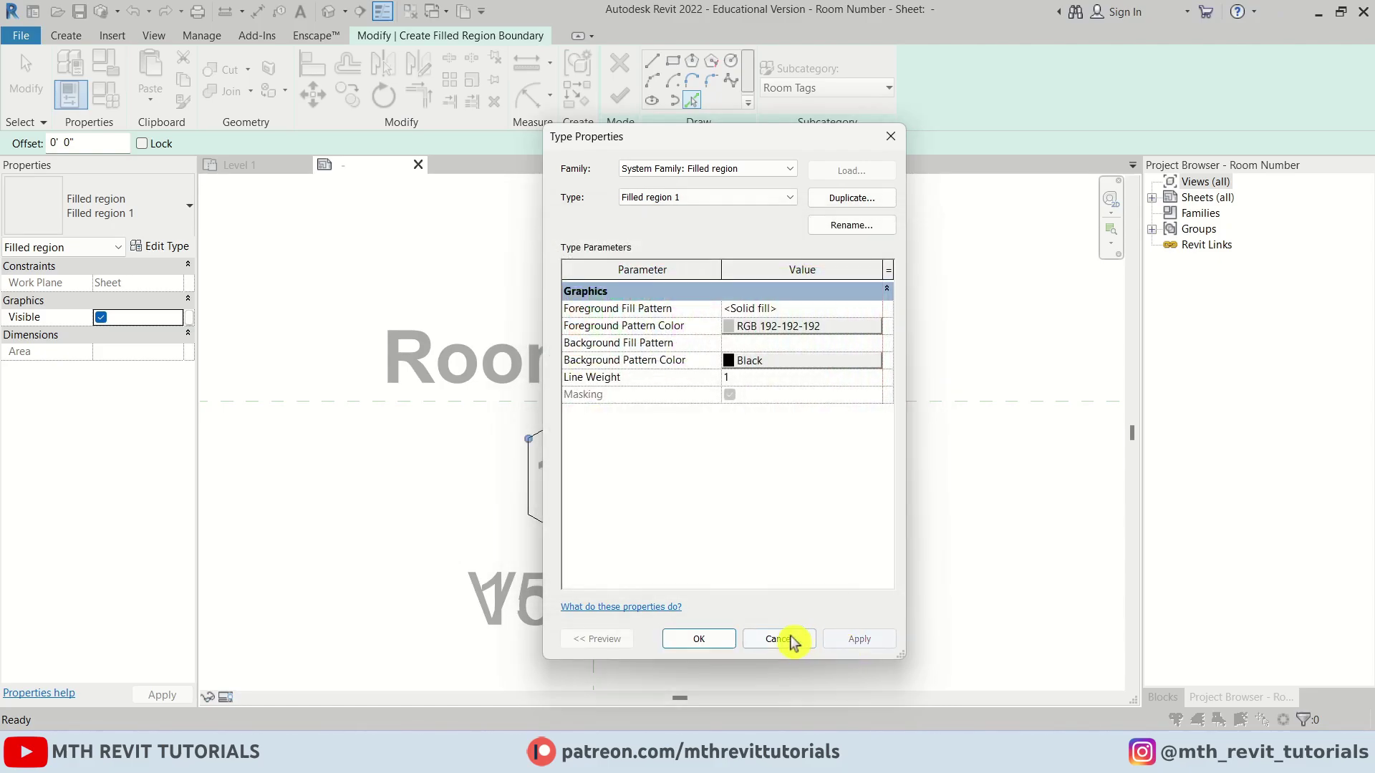
{"action": "left_click", "coordinate": [699, 639]}
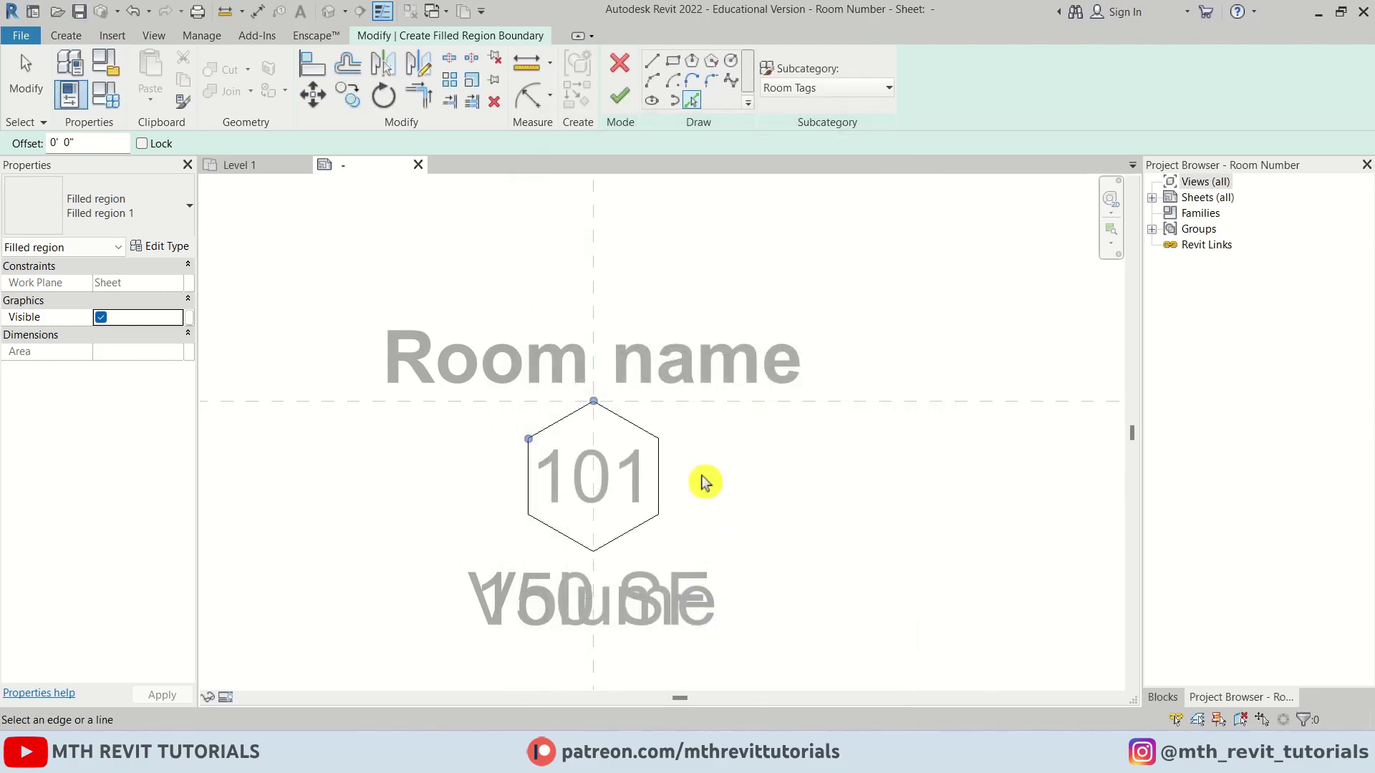
Finish the hexagon filled region and load the room tag into the project.
{"action": "left_click", "coordinate": [622, 100]}
{"action": "left_click", "coordinate": [666, 196]}
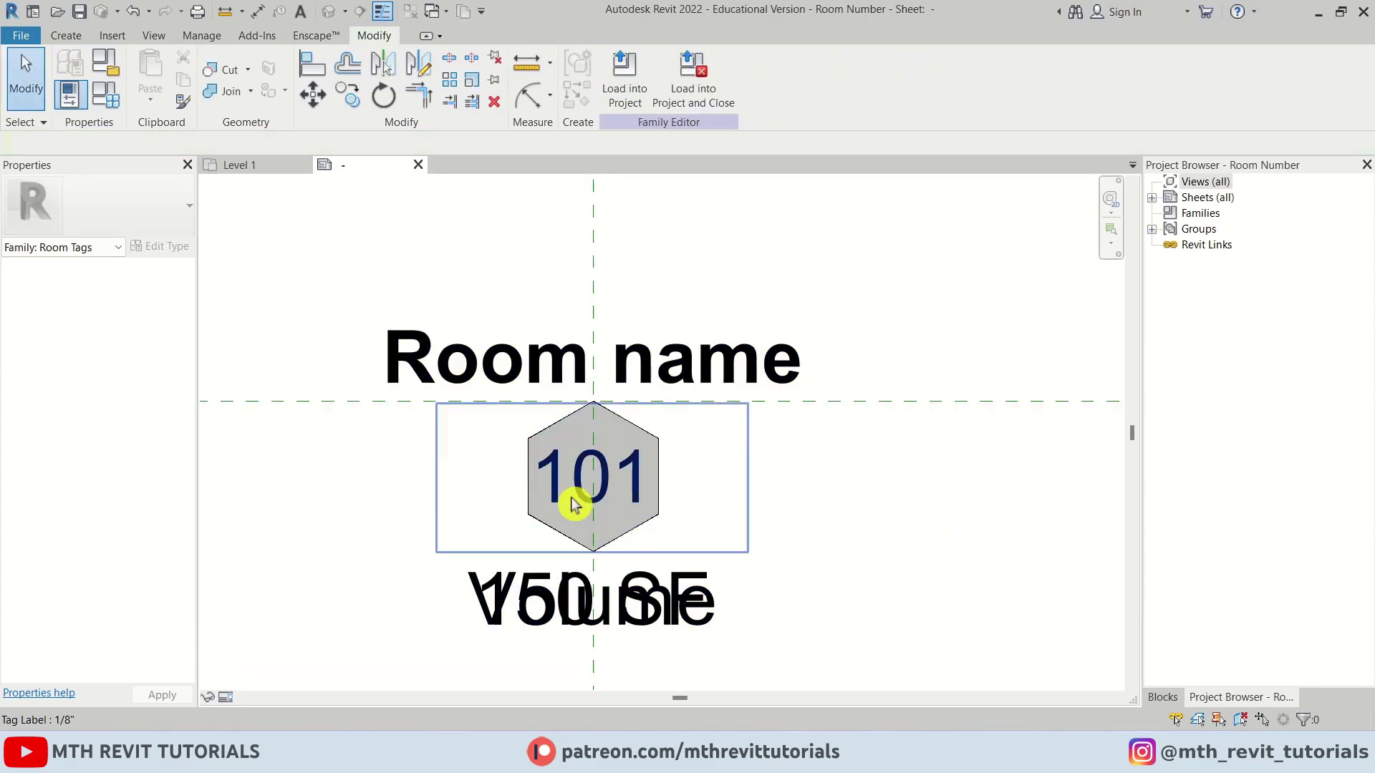
{"action": "left_click", "coordinate": [642, 99]}
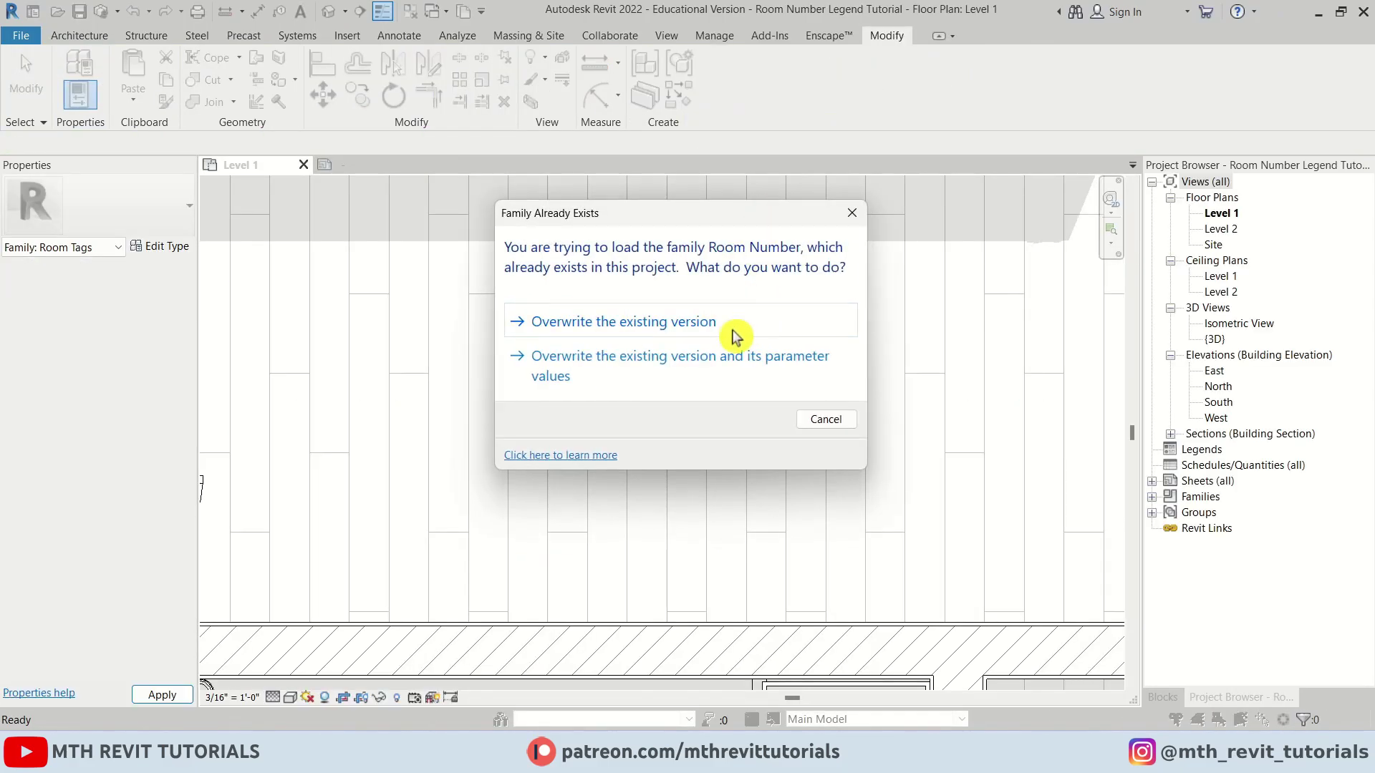
Overwrite the existing Room Number family and check the grey hexagon tags on the Level 1 plan.
{"action": "left_click", "coordinate": [631, 331]}
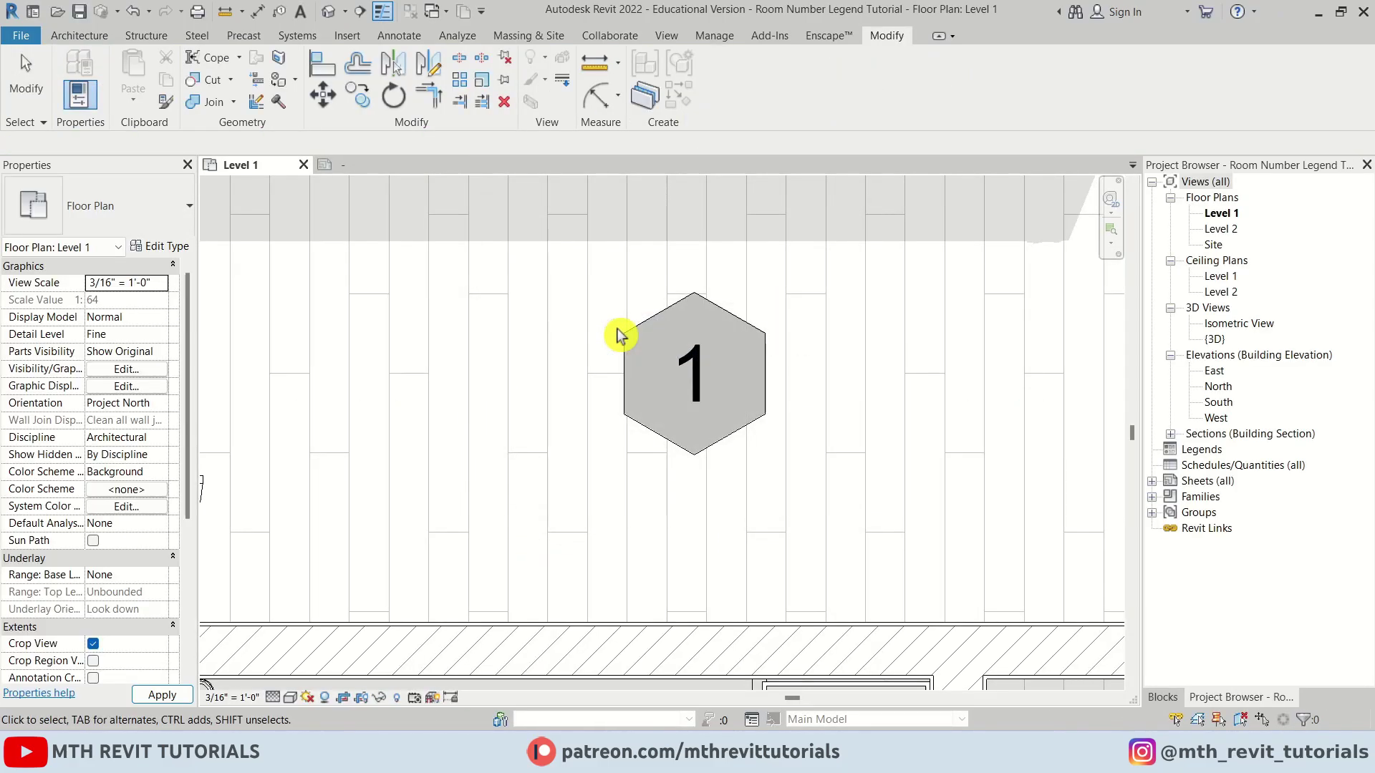
{"action": "scroll", "coordinate": [623, 362], "scroll_direction": "down", "scroll_amount": 5}
{"action": "scroll", "coordinate": [698, 424], "scroll_direction": "down", "scroll_amount": 2}
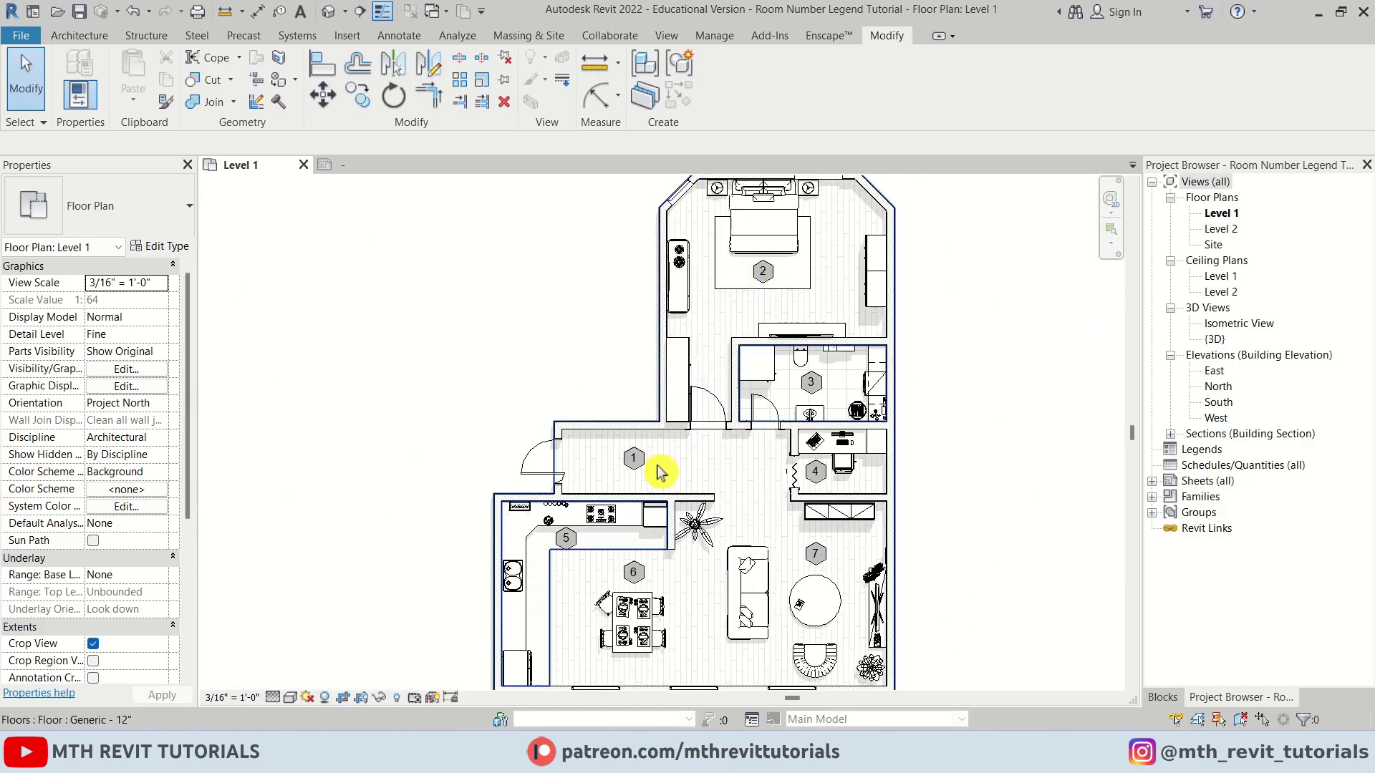
{"action": "scroll", "coordinate": [863, 547], "scroll_direction": "up", "scroll_amount": 2}
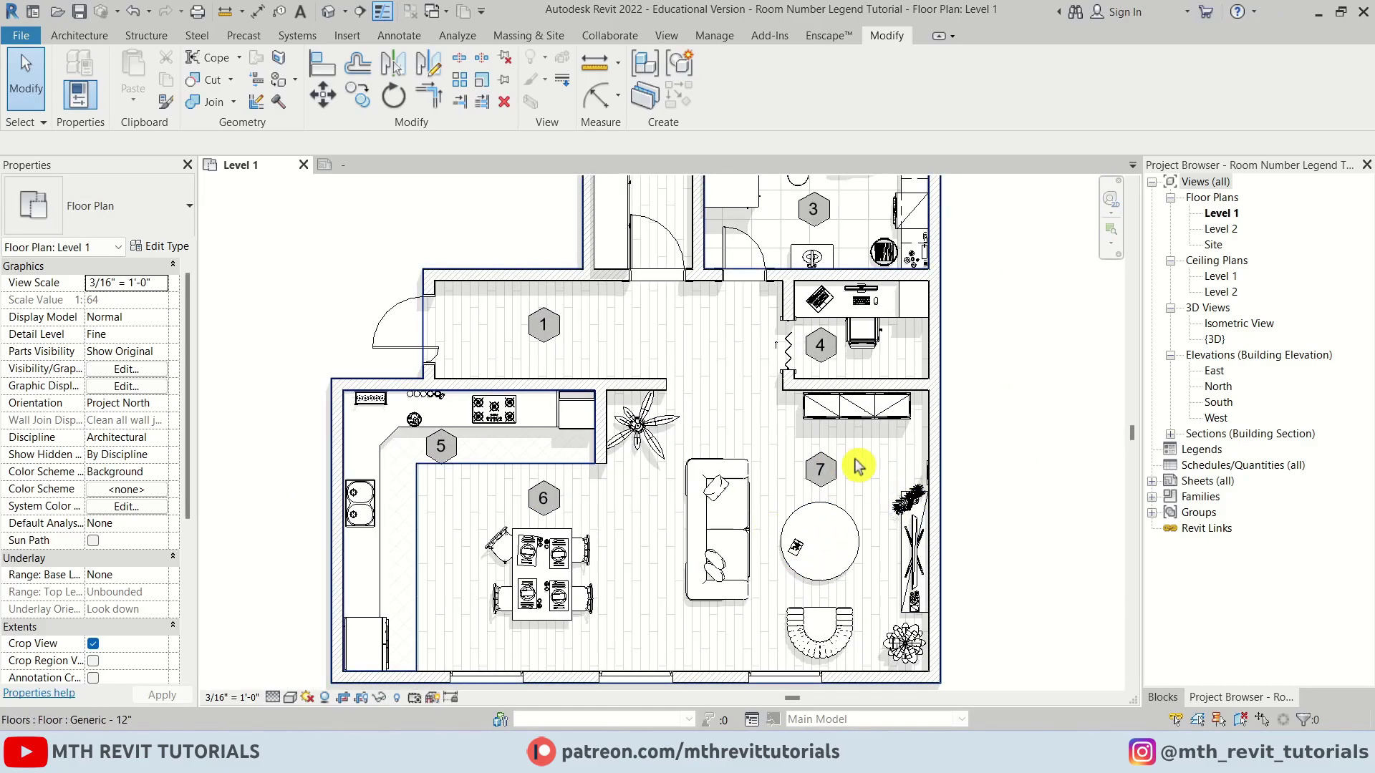
{"action": "scroll", "coordinate": [863, 463], "scroll_direction": "up", "scroll_amount": 2}
{"action": "middle_click_drag", "start_coordinate": [792, 270], "coordinate": [753, 489]}
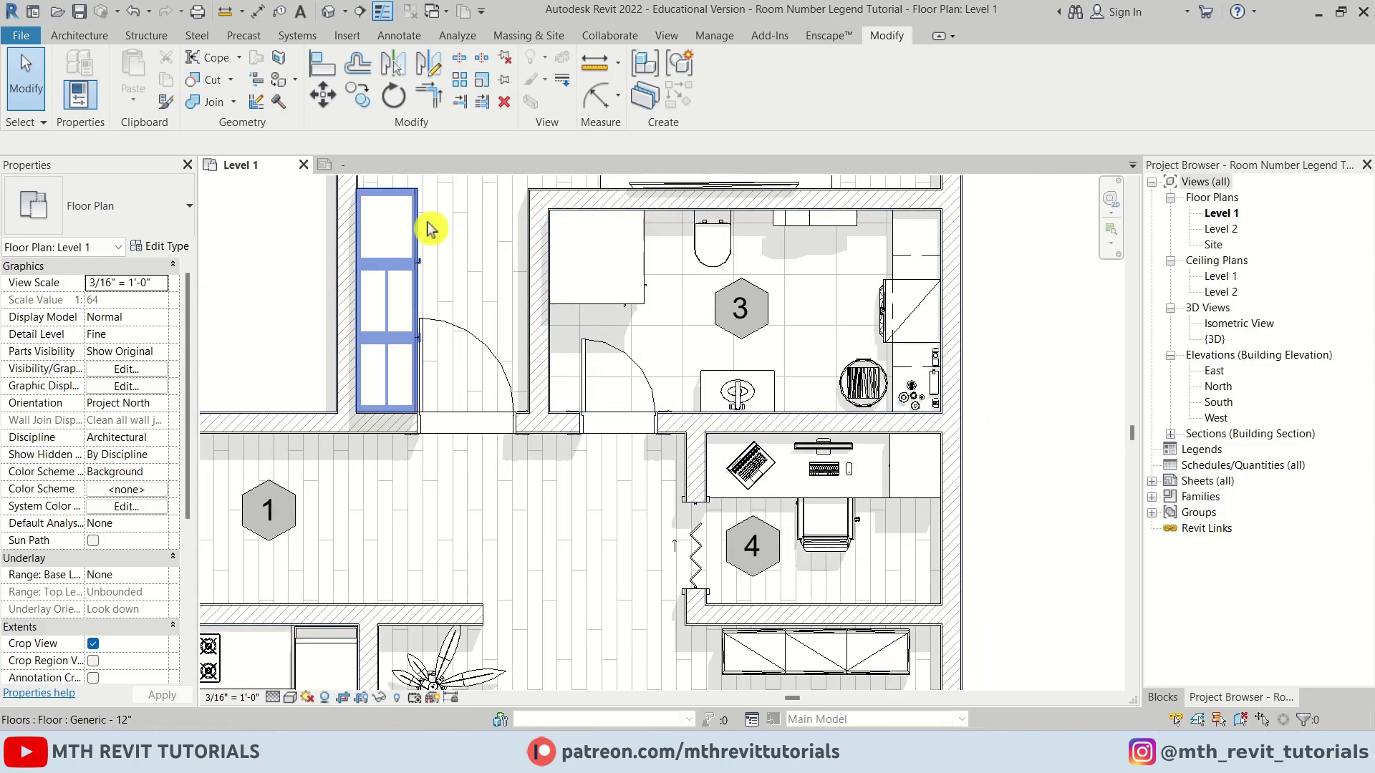
{"action": "left_click", "coordinate": [363, 166]}
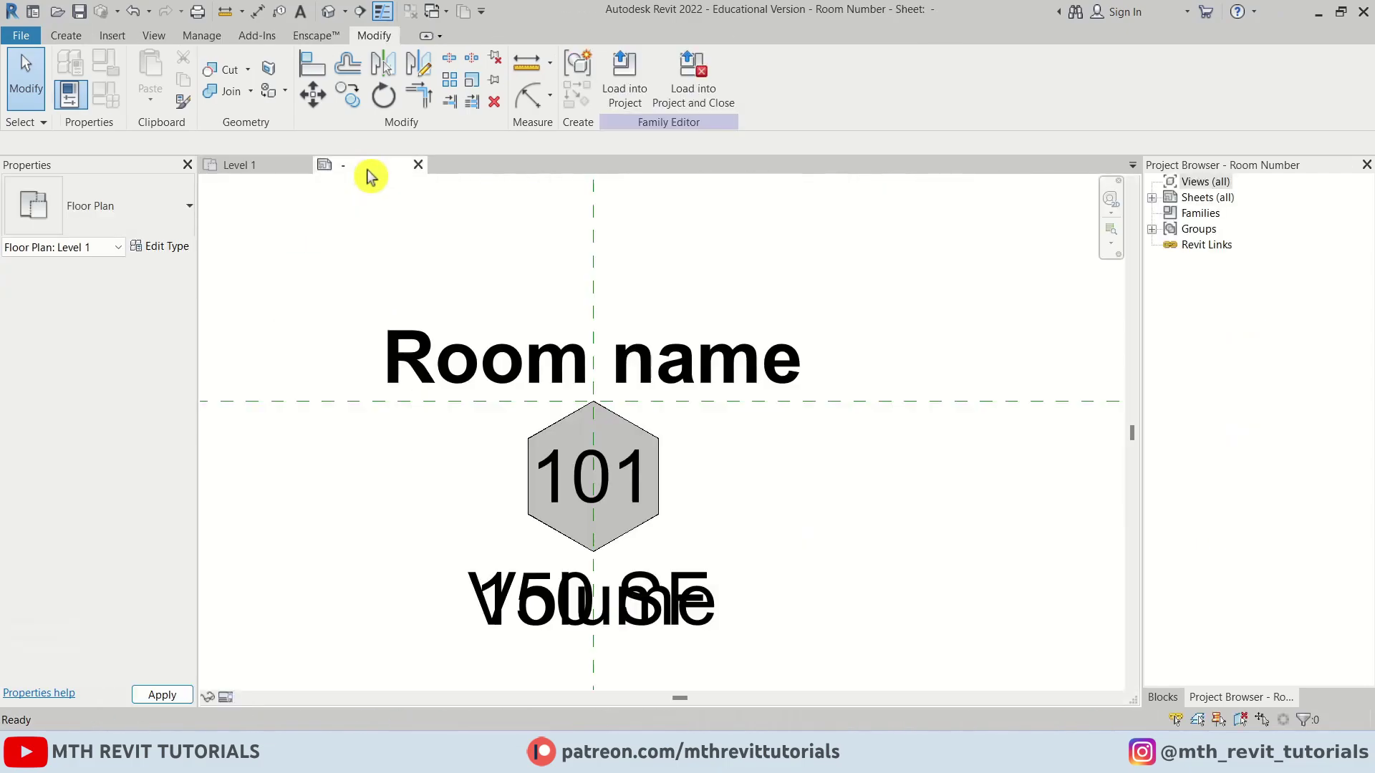
Change the hexagon filled region's foreground colour to White and reload the tag into the project.
{"action": "left_click", "coordinate": [640, 442]}
{"action": "left_click", "coordinate": [172, 246]}
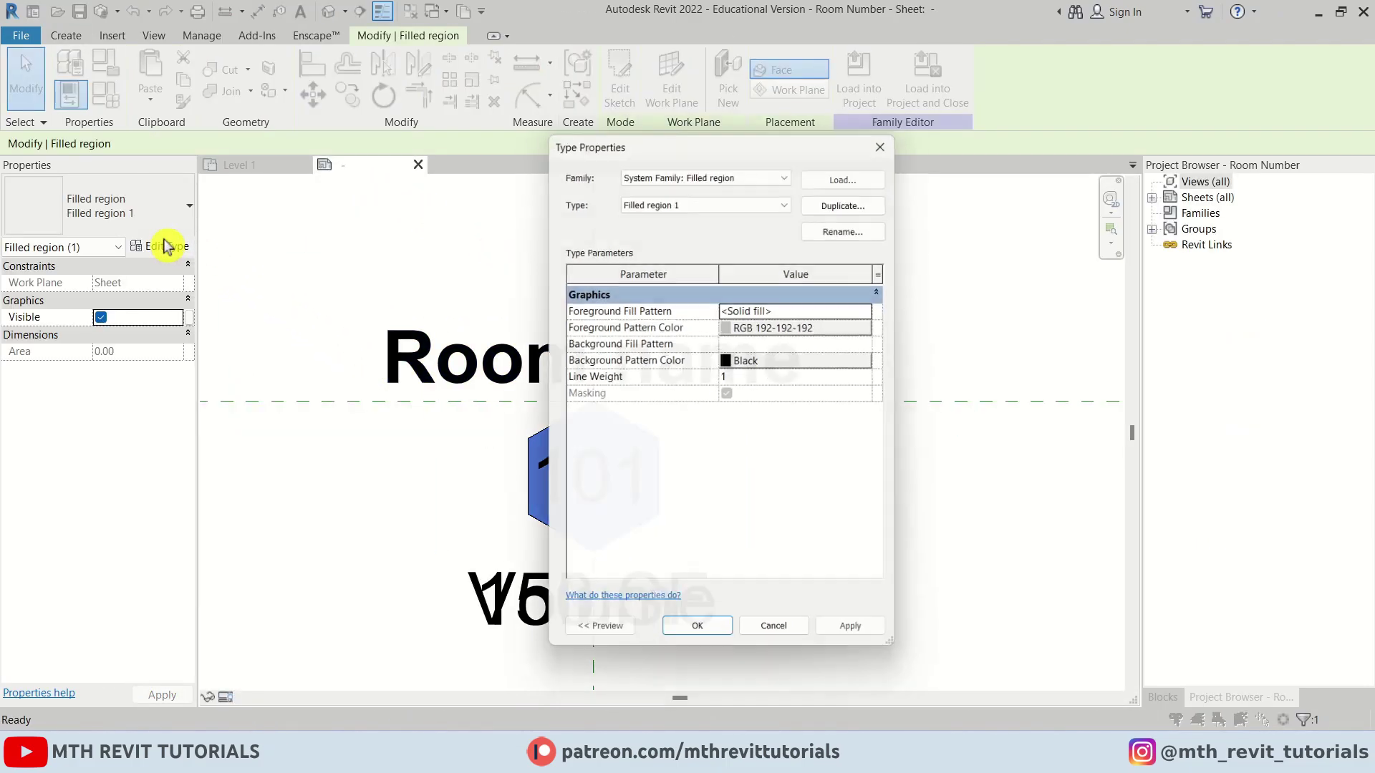
{"action": "left_click", "coordinate": [741, 337]}
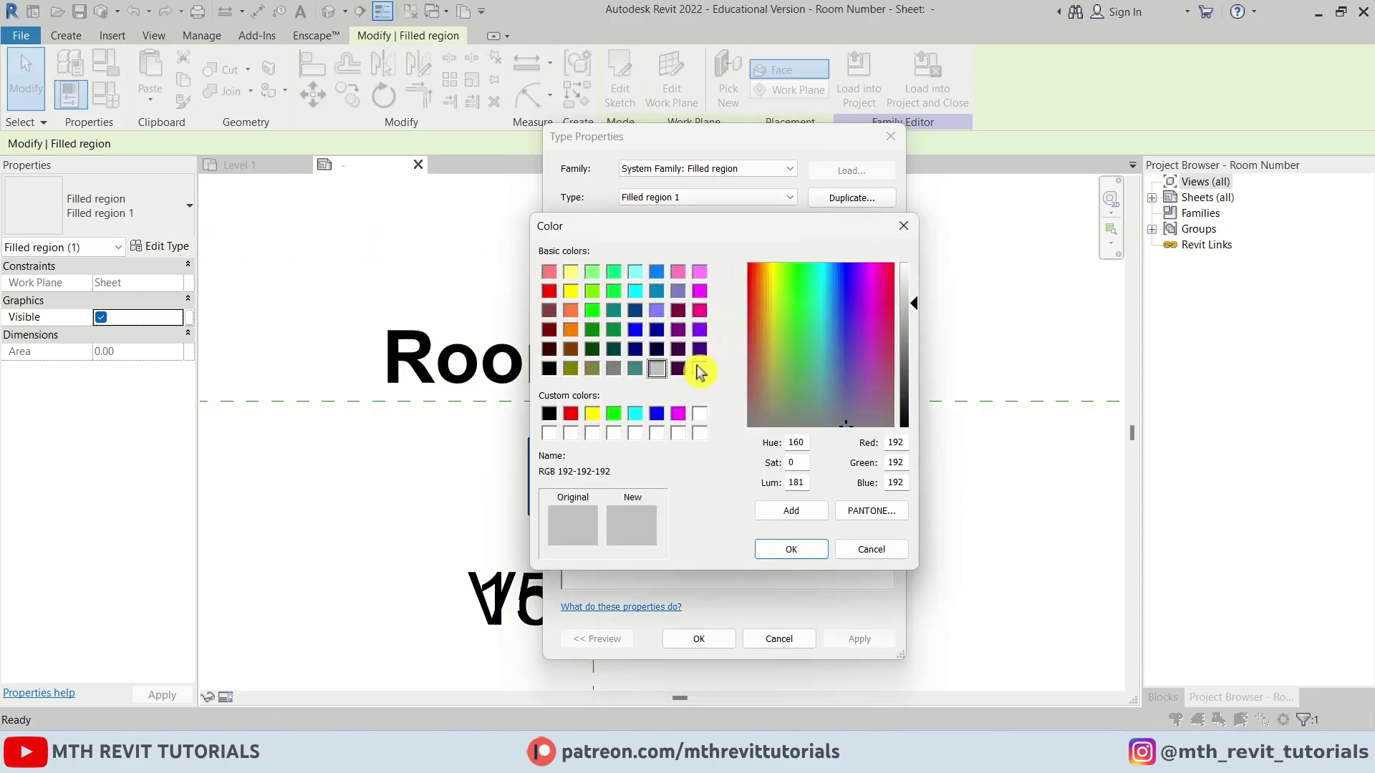
{"action": "left_click", "coordinate": [696, 416]}
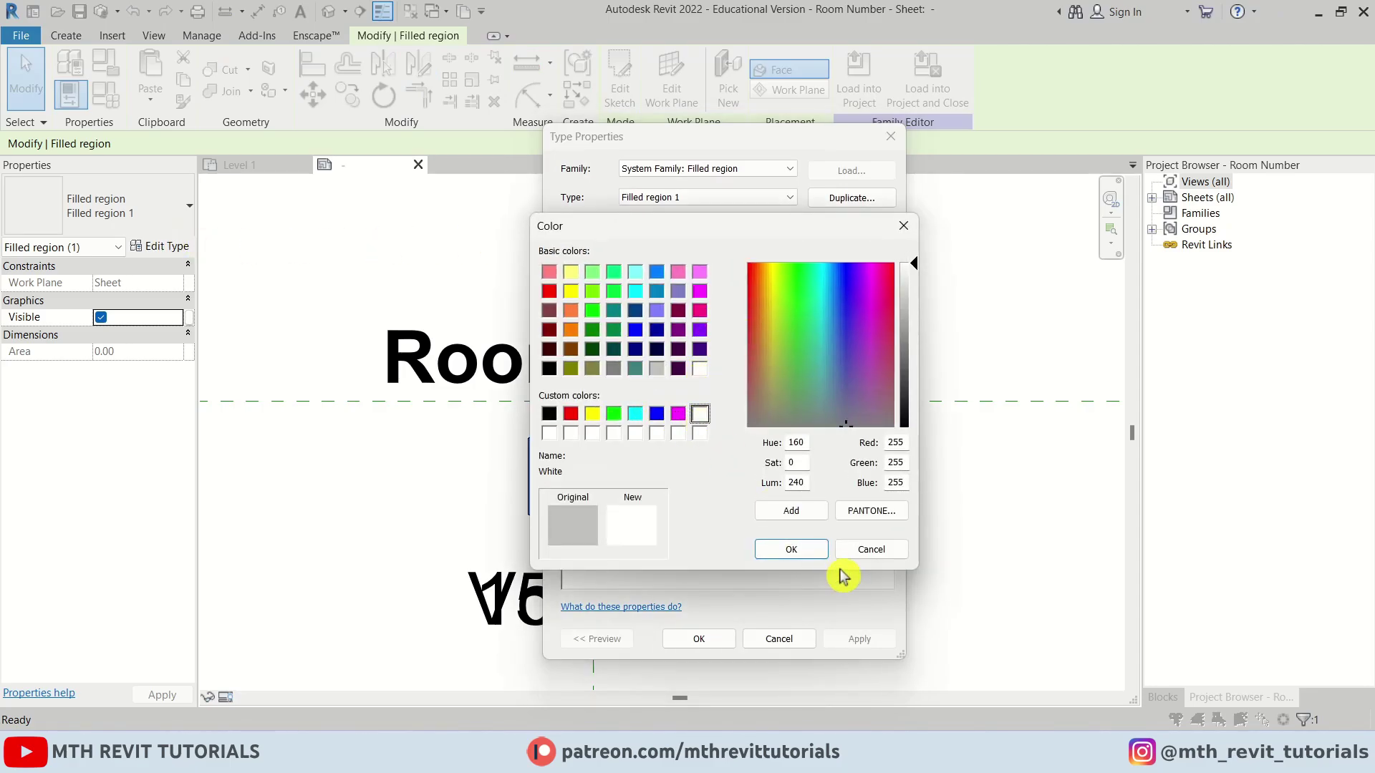
{"action": "left_click", "coordinate": [811, 558]}
{"action": "left_click", "coordinate": [702, 639]}
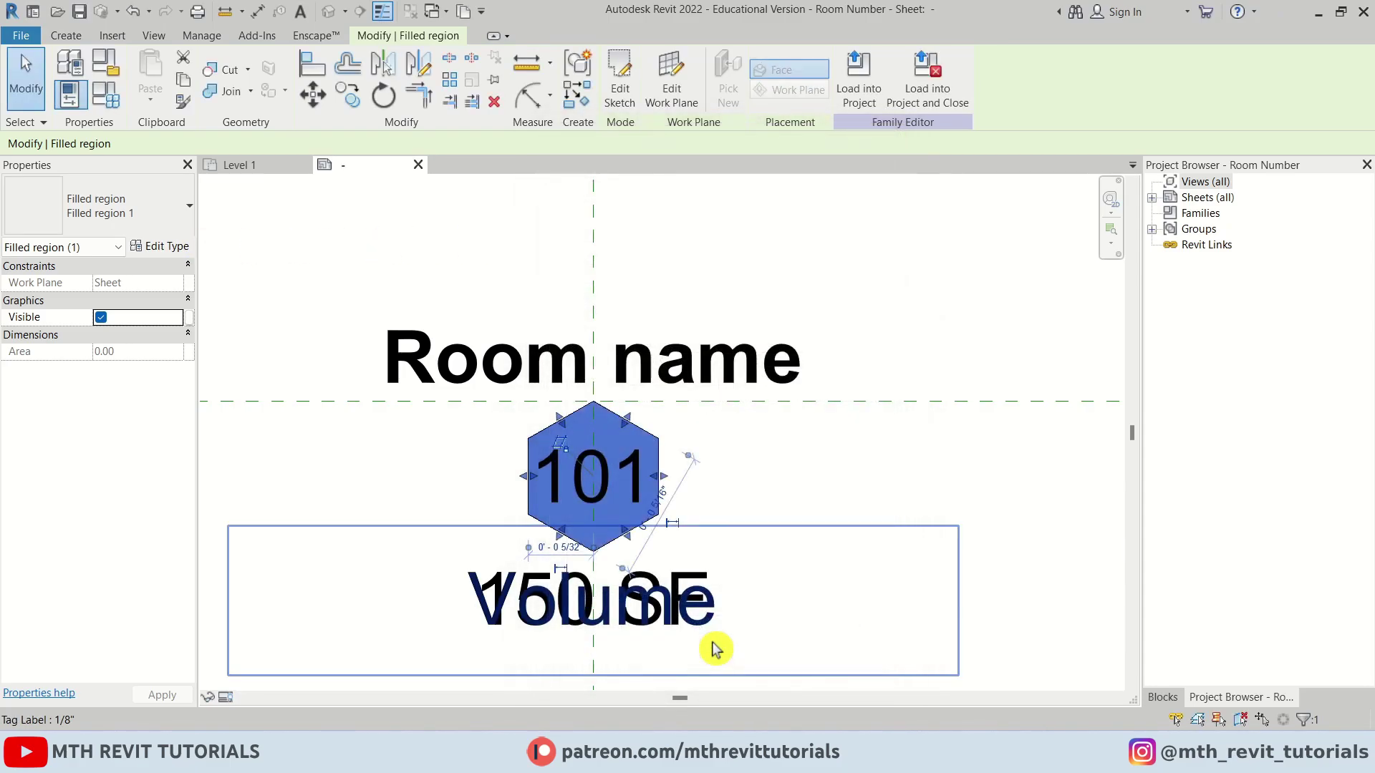
{"action": "left_click", "coordinate": [866, 93]}
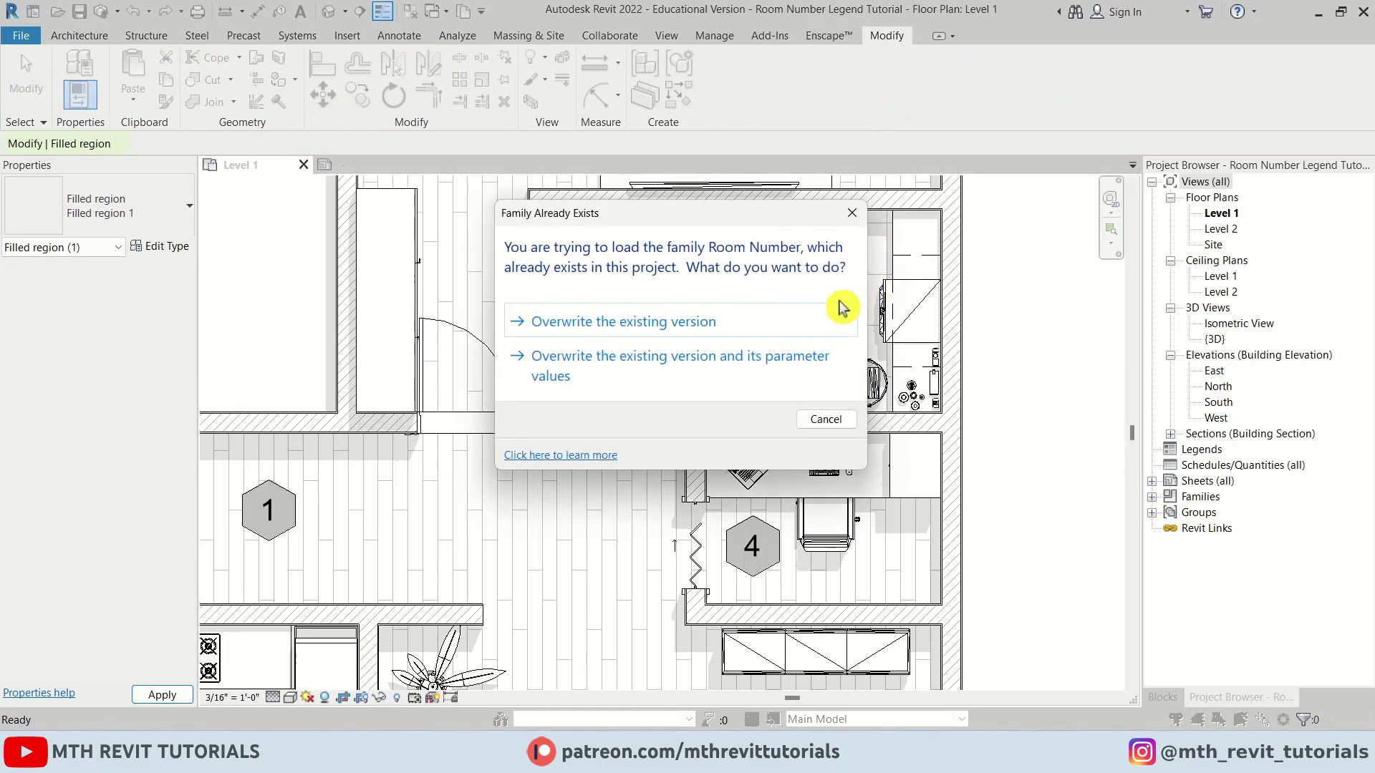
Overwrite the Room Number family and review the white hexagon tags across the Level 1 plan.
{"action": "left_click", "coordinate": [737, 322]}
{"action": "scroll", "coordinate": [522, 427], "scroll_direction": "up", "scroll_amount": 5}
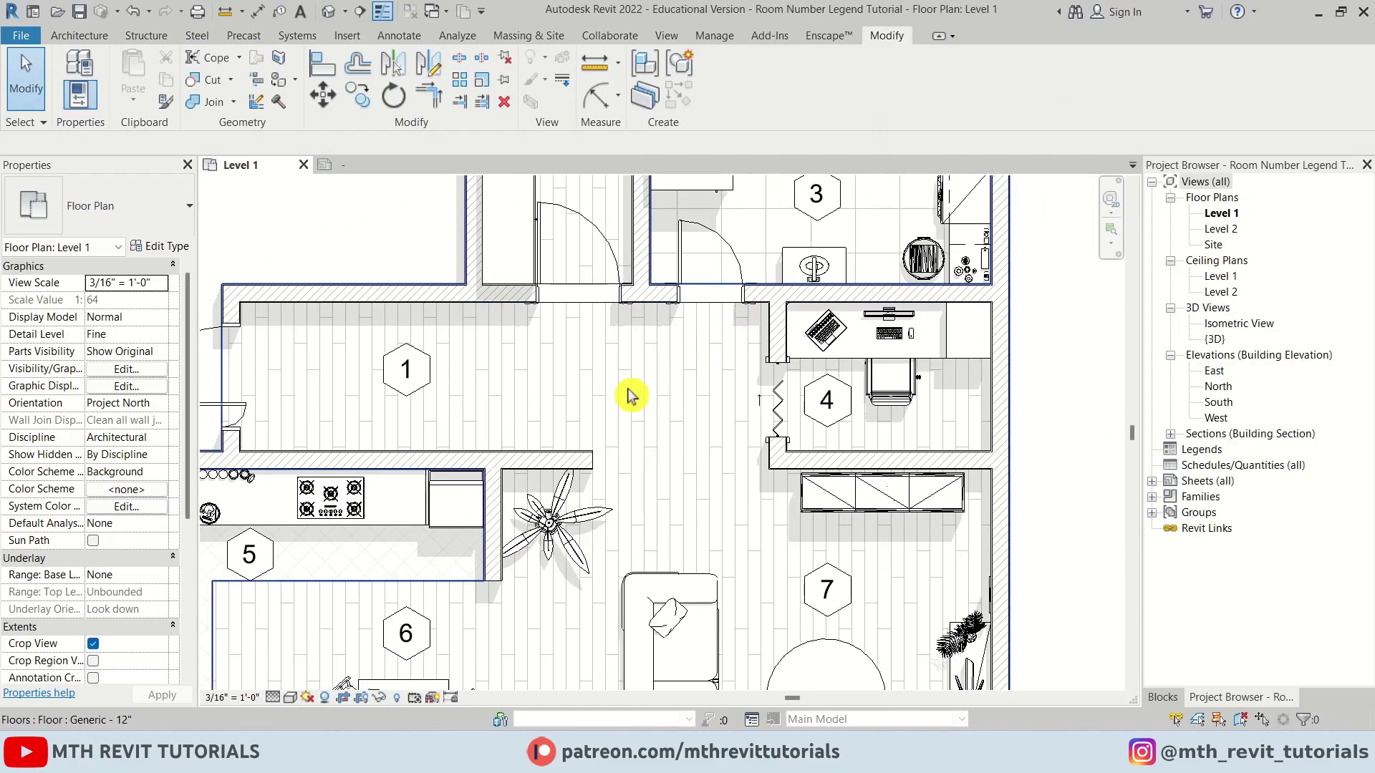
{"action": "scroll", "coordinate": [571, 439], "scroll_direction": "down", "scroll_amount": 5}
{"action": "scroll", "coordinate": [671, 274], "scroll_direction": "up", "scroll_amount": 3}
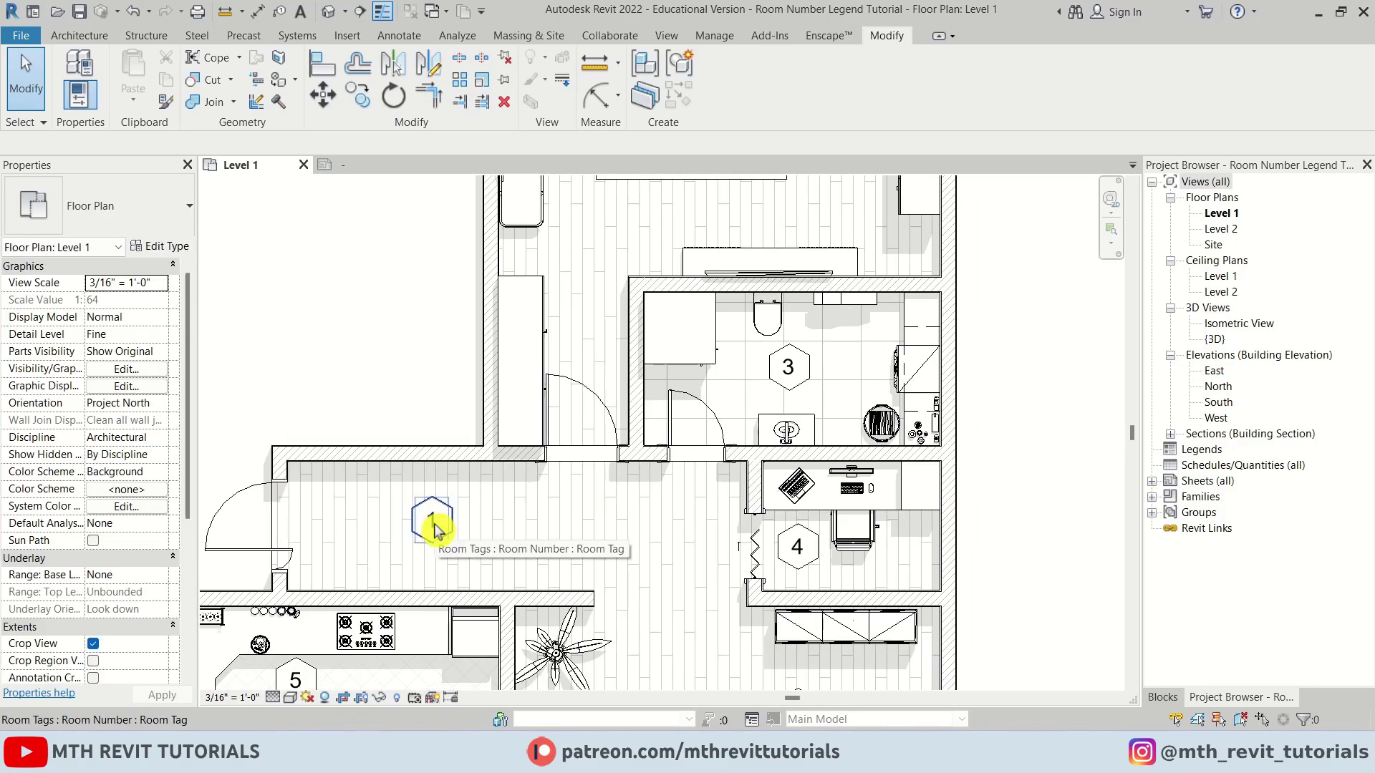
{"action": "middle_click_drag", "start_coordinate": [434, 530], "coordinate": [474, 184]}
{"action": "scroll", "coordinate": [475, 399], "scroll_direction": "down", "scroll_amount": 1}
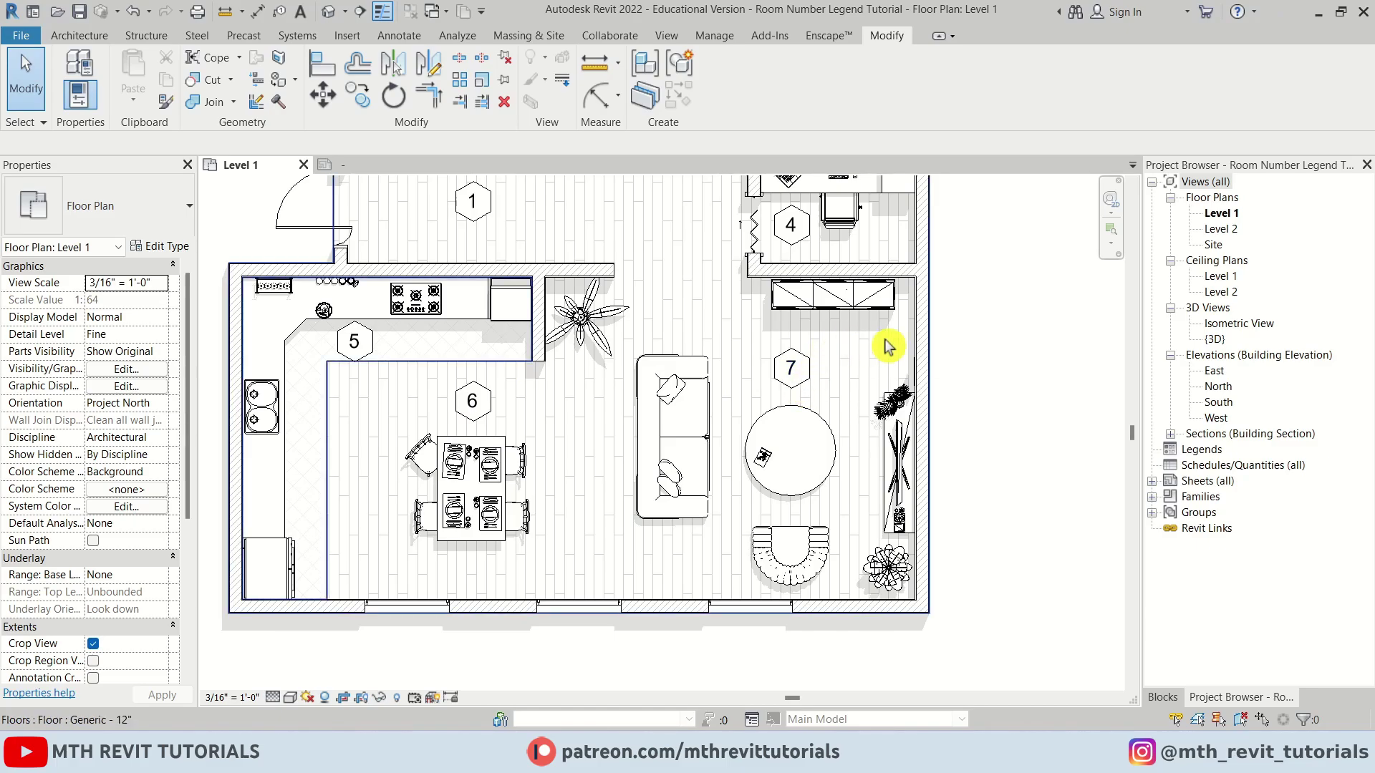
{"action": "middle_click_drag", "start_coordinate": [960, 411], "coordinate": [942, 470]}
{"action": "scroll", "coordinate": [942, 469], "scroll_direction": "down", "scroll_amount": 2}
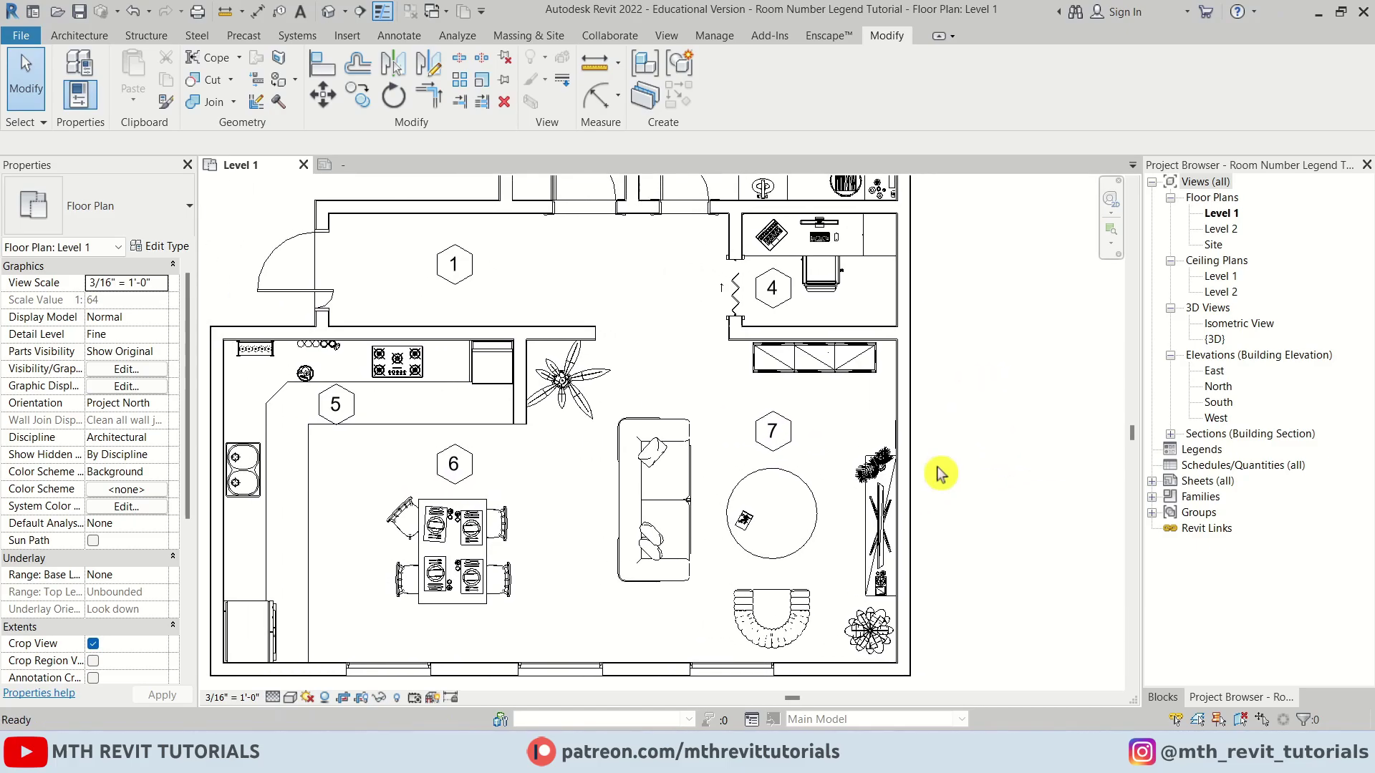
{"action": "middle_click_drag", "start_coordinate": [809, 348], "coordinate": [725, 494]}
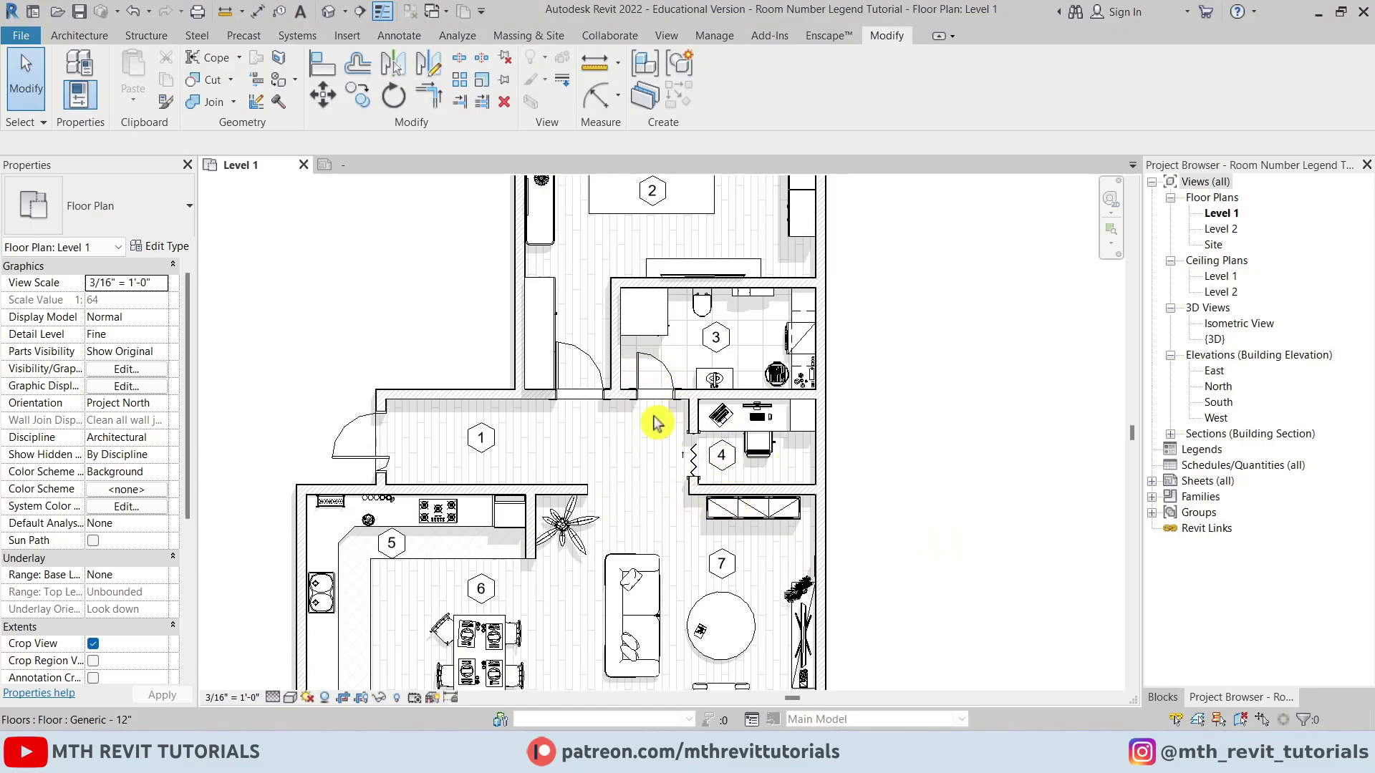
{"action": "scroll", "coordinate": [630, 430], "scroll_direction": "down", "scroll_amount": 1}
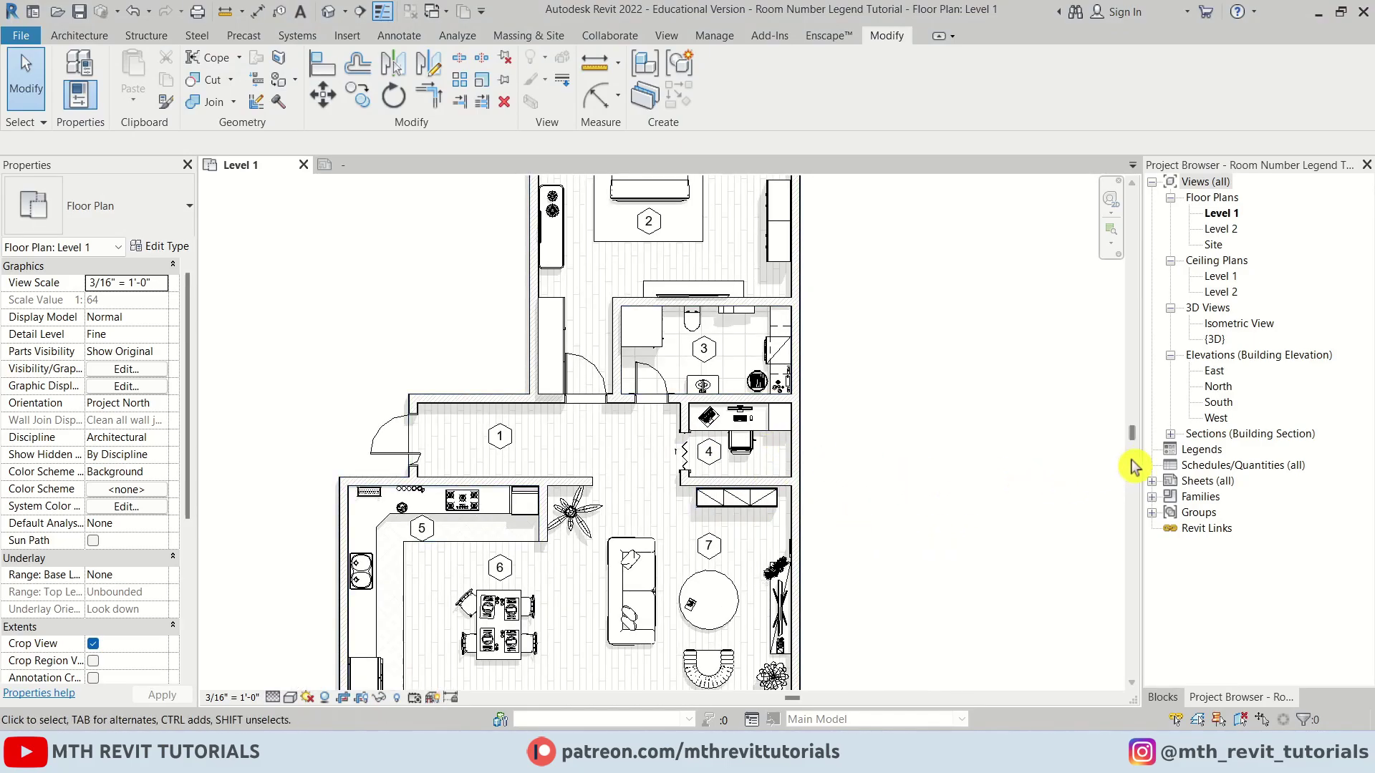
{"action": "right_click", "coordinate": [1210, 472]}
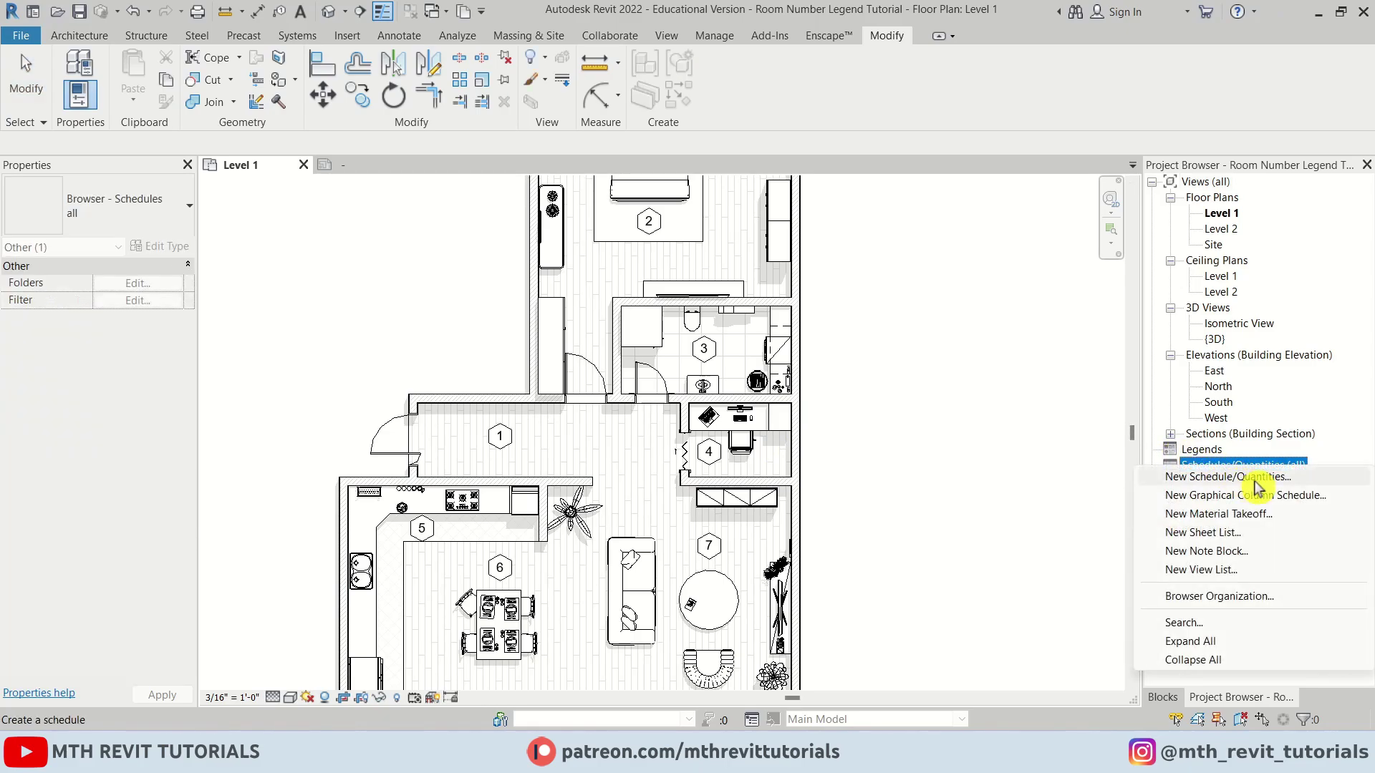
Start a new schedule for the Rooms category.
{"action": "left_click", "coordinate": [1246, 478]}
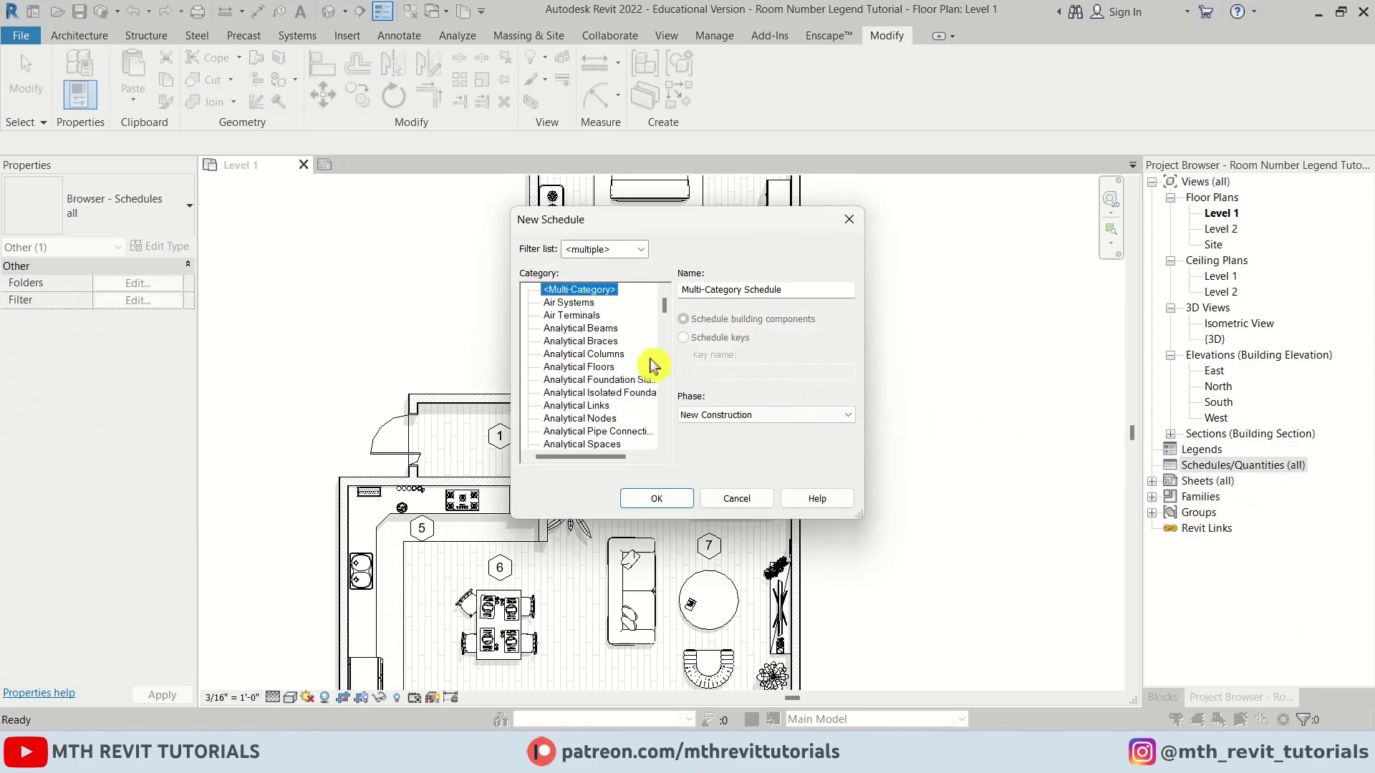
{"action": "left_click_drag", "start_coordinate": [660, 314], "coordinate": [600, 387]}
{"action": "key", "text": "r"}
{"action": "key", "text": "r"}
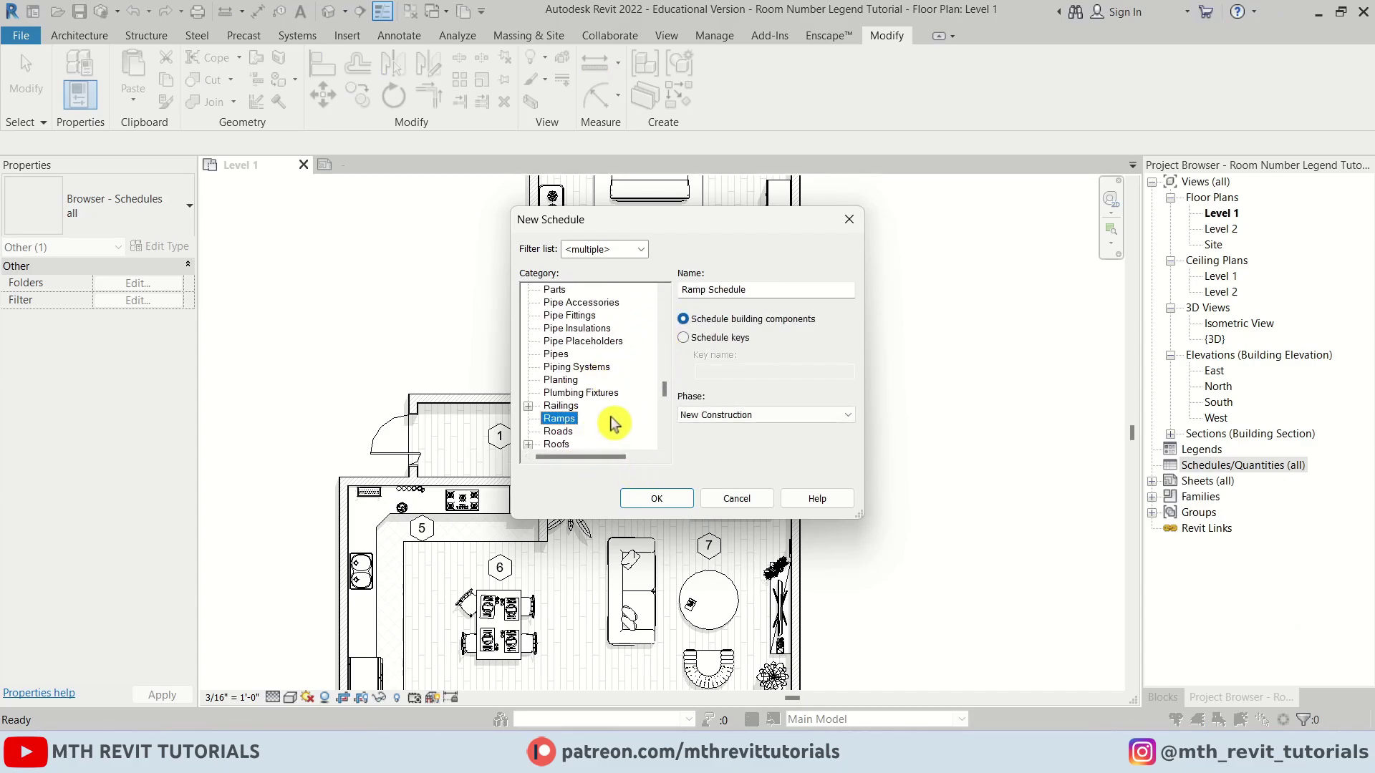
{"action": "scroll", "coordinate": [555, 440], "scroll_direction": "down", "scroll_amount": 2}
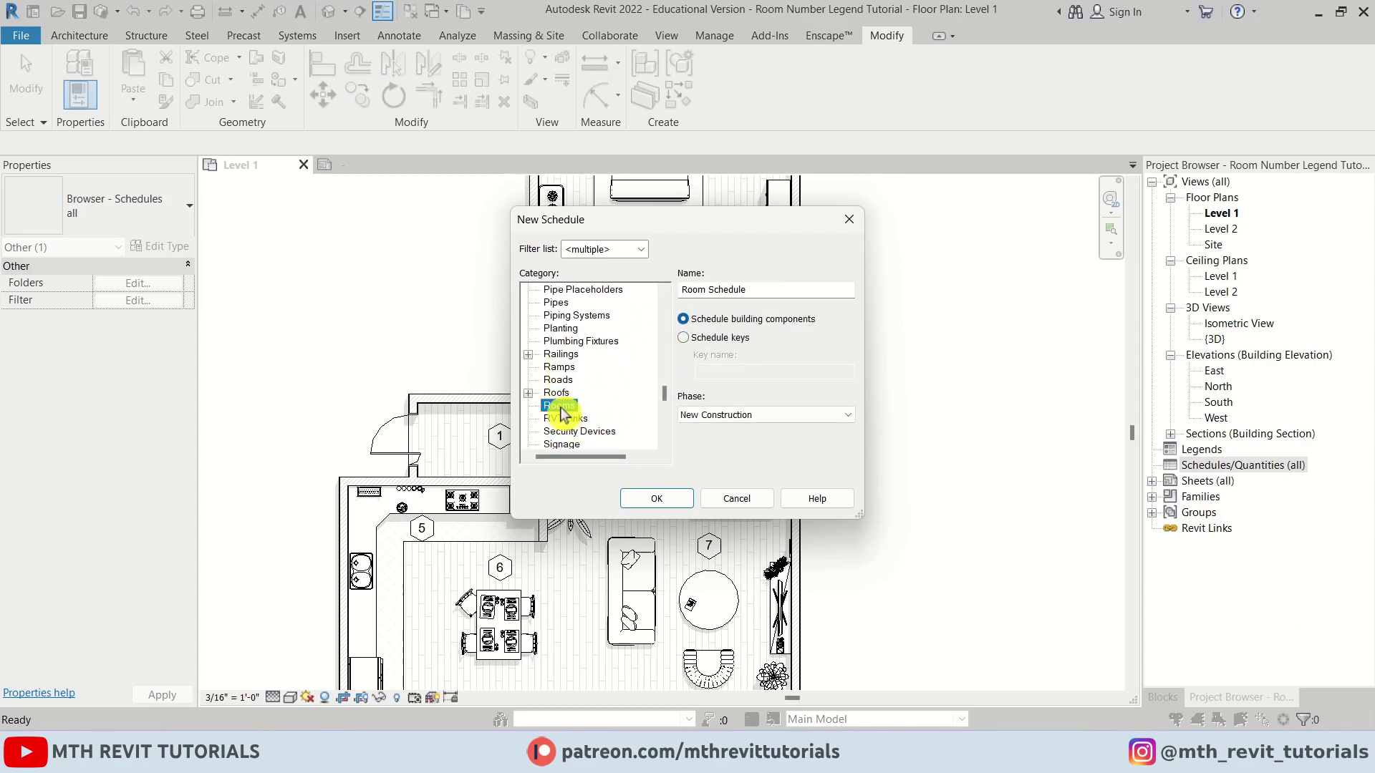
{"action": "left_click", "coordinate": [655, 499]}
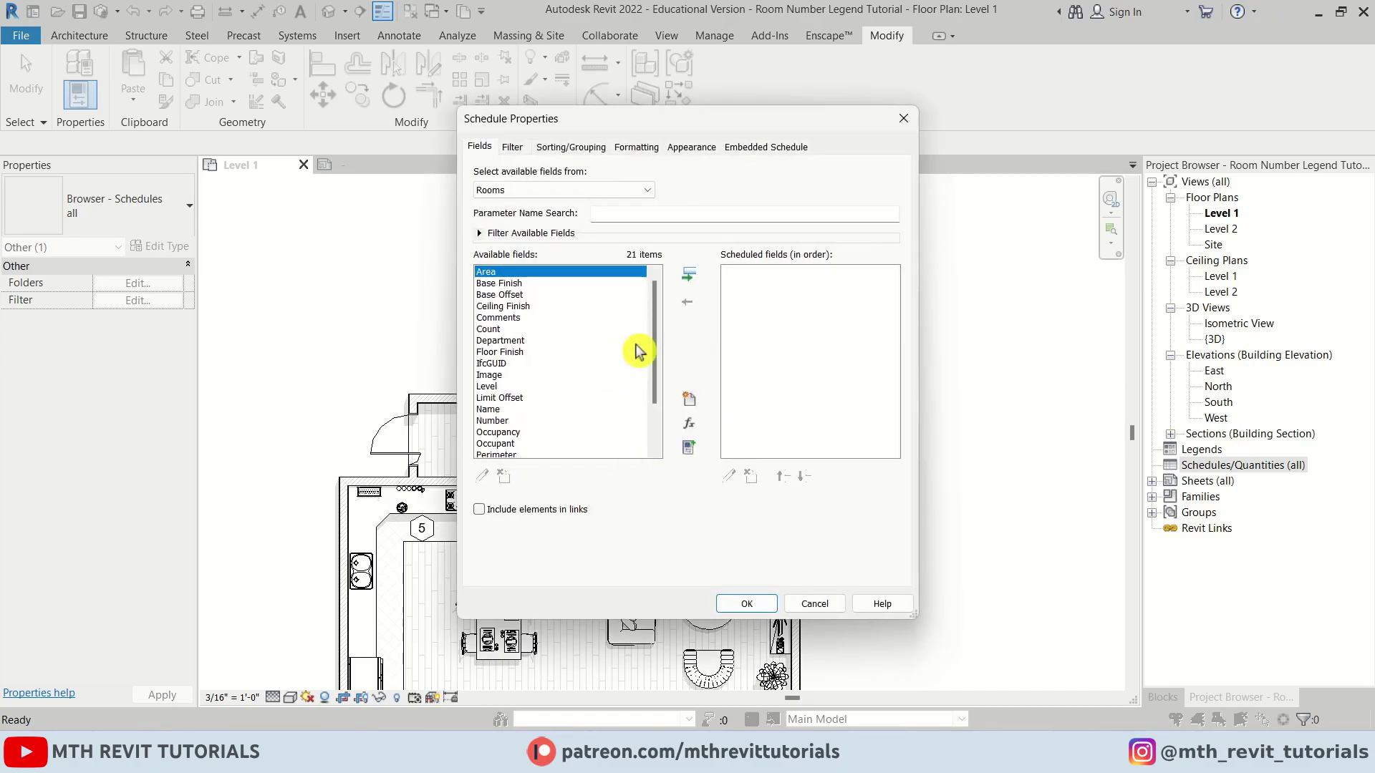
{"action": "left_click_drag", "start_coordinate": [652, 344], "coordinate": [654, 394]}
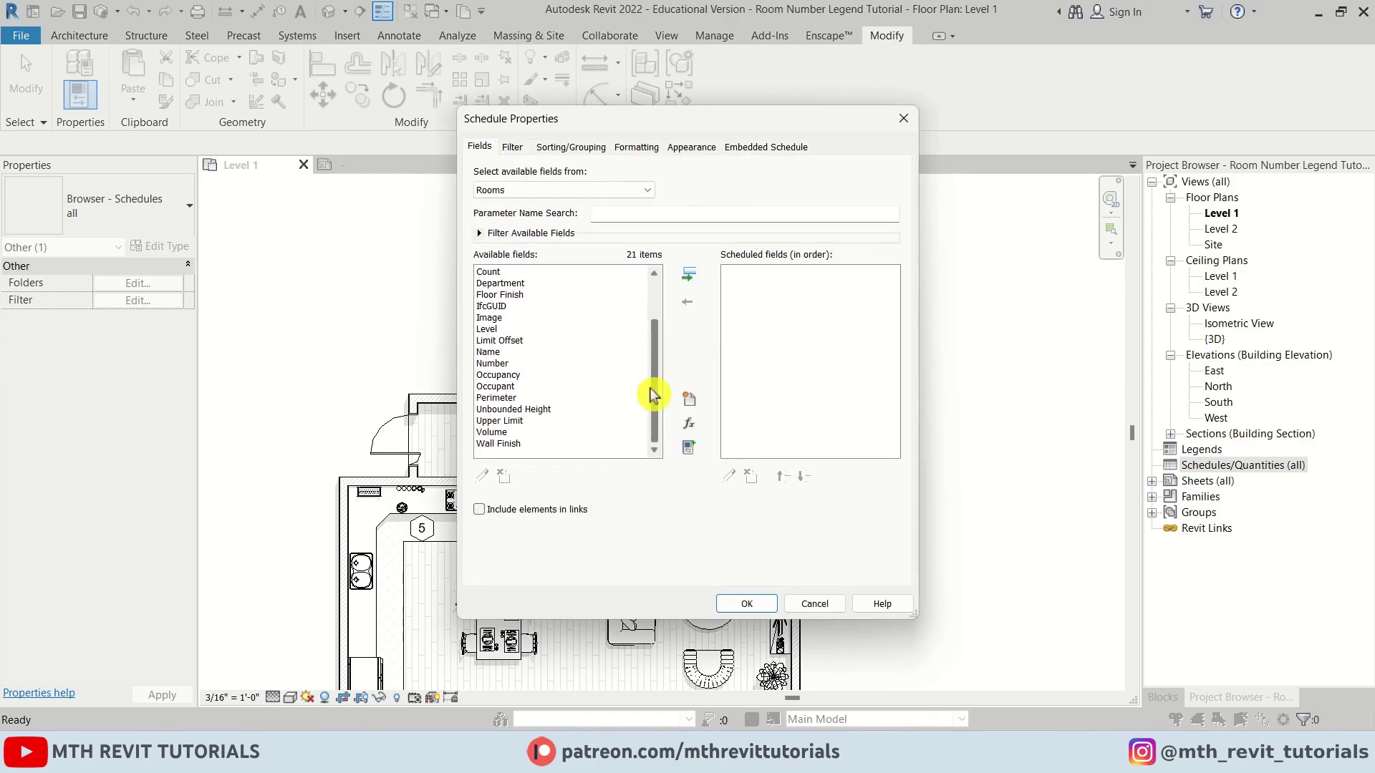
Add Number and Name as scheduled fields and create the Room Schedule.
{"action": "left_click", "coordinate": [494, 364]}
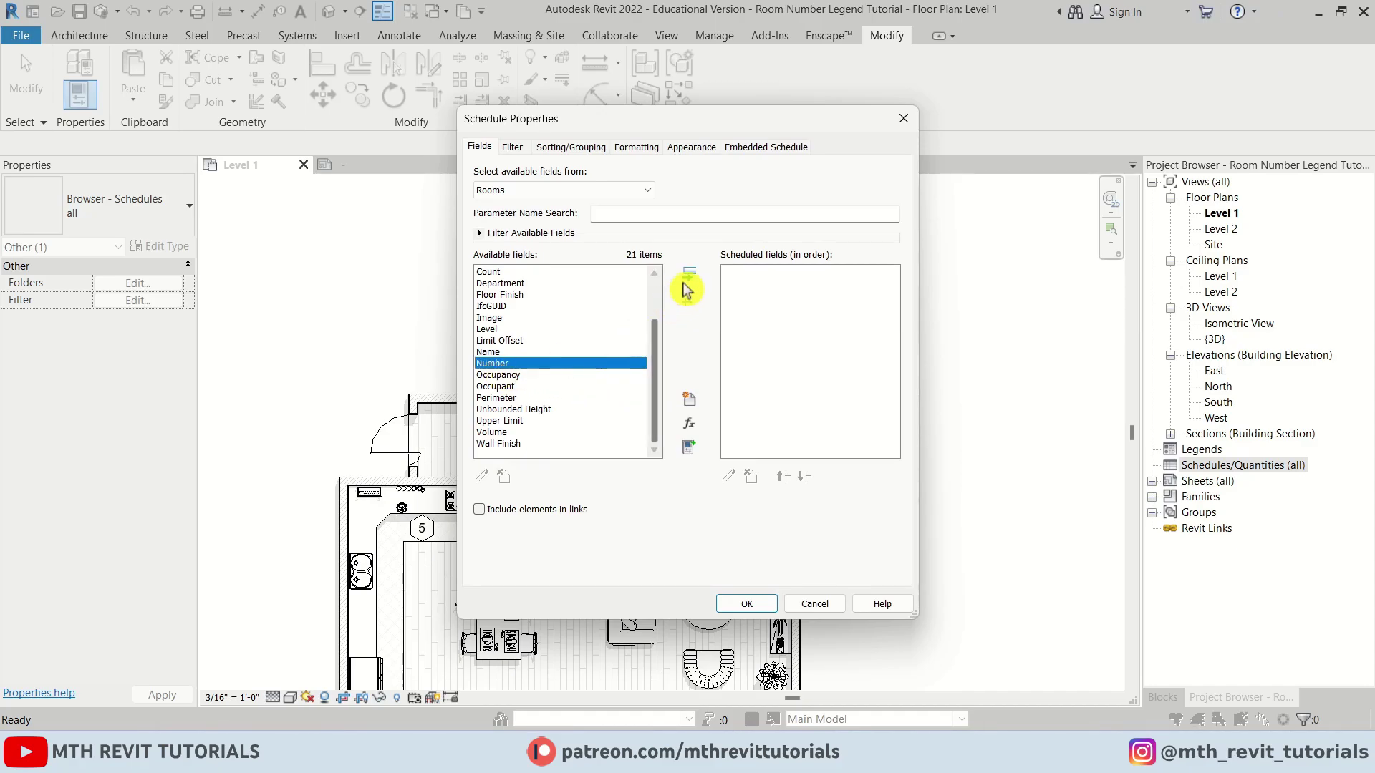
{"action": "left_click", "coordinate": [688, 278]}
{"action": "left_click", "coordinate": [500, 364]}
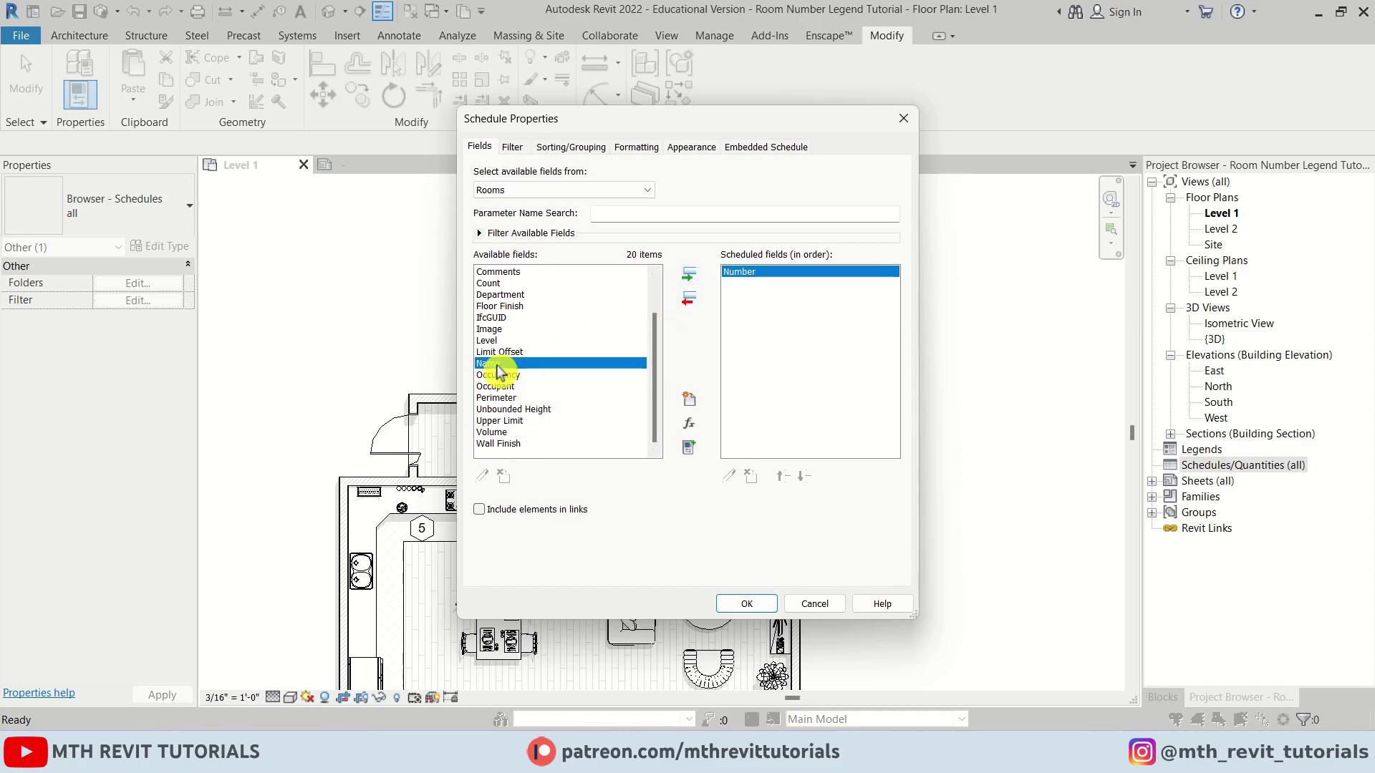
{"action": "left_click", "coordinate": [689, 278]}
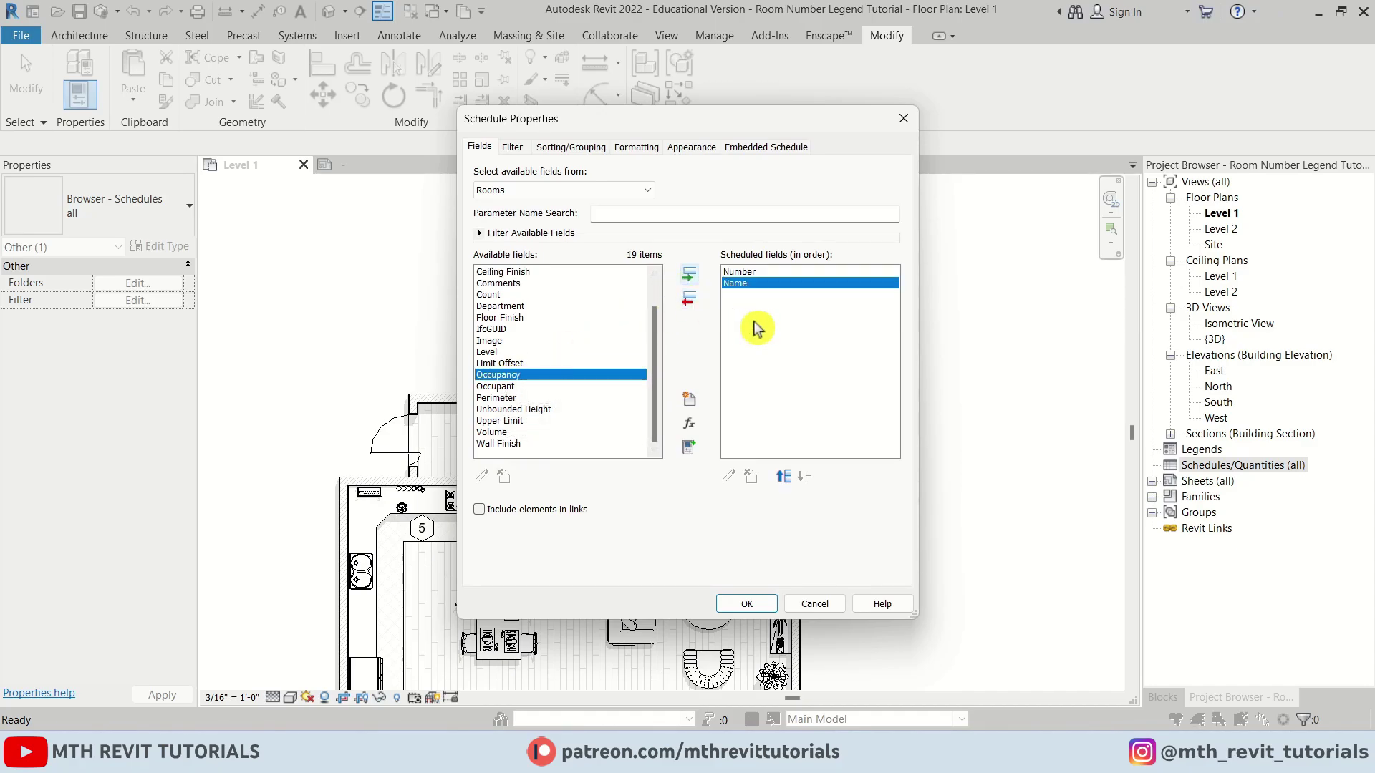
{"action": "left_click", "coordinate": [745, 605]}
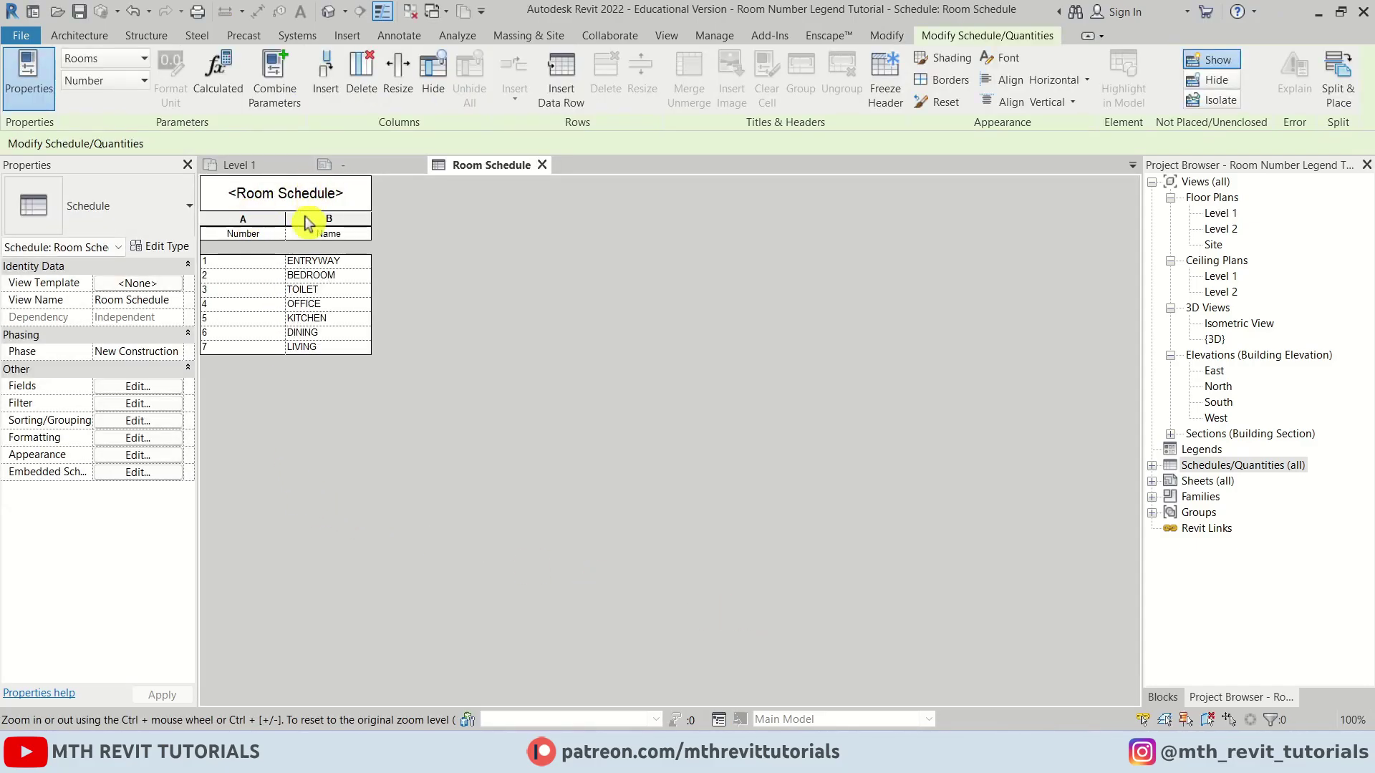
{"action": "scroll", "coordinate": [222, 259], "scroll_direction": "up", "scroll_amount": 3, "text": "ctrl"}
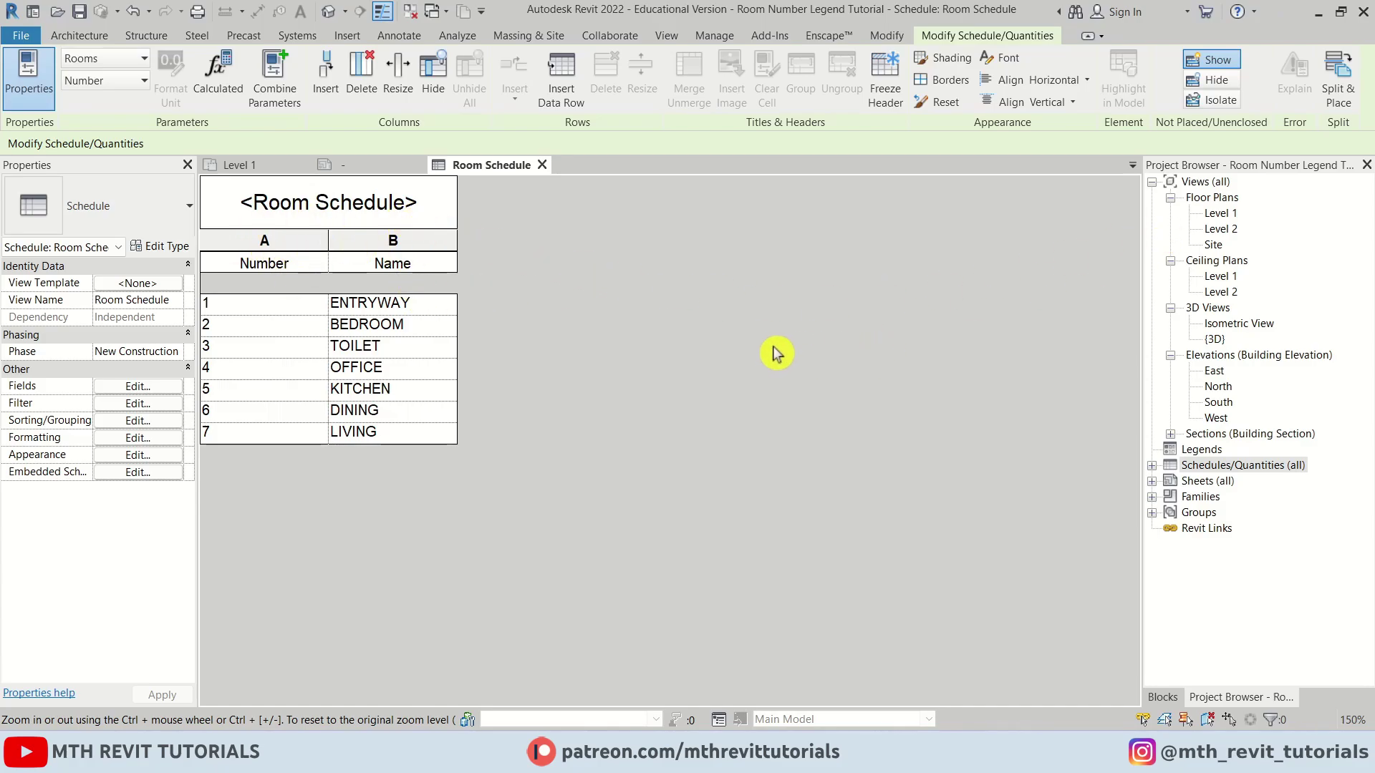
{"action": "right_click", "coordinate": [1194, 487]}
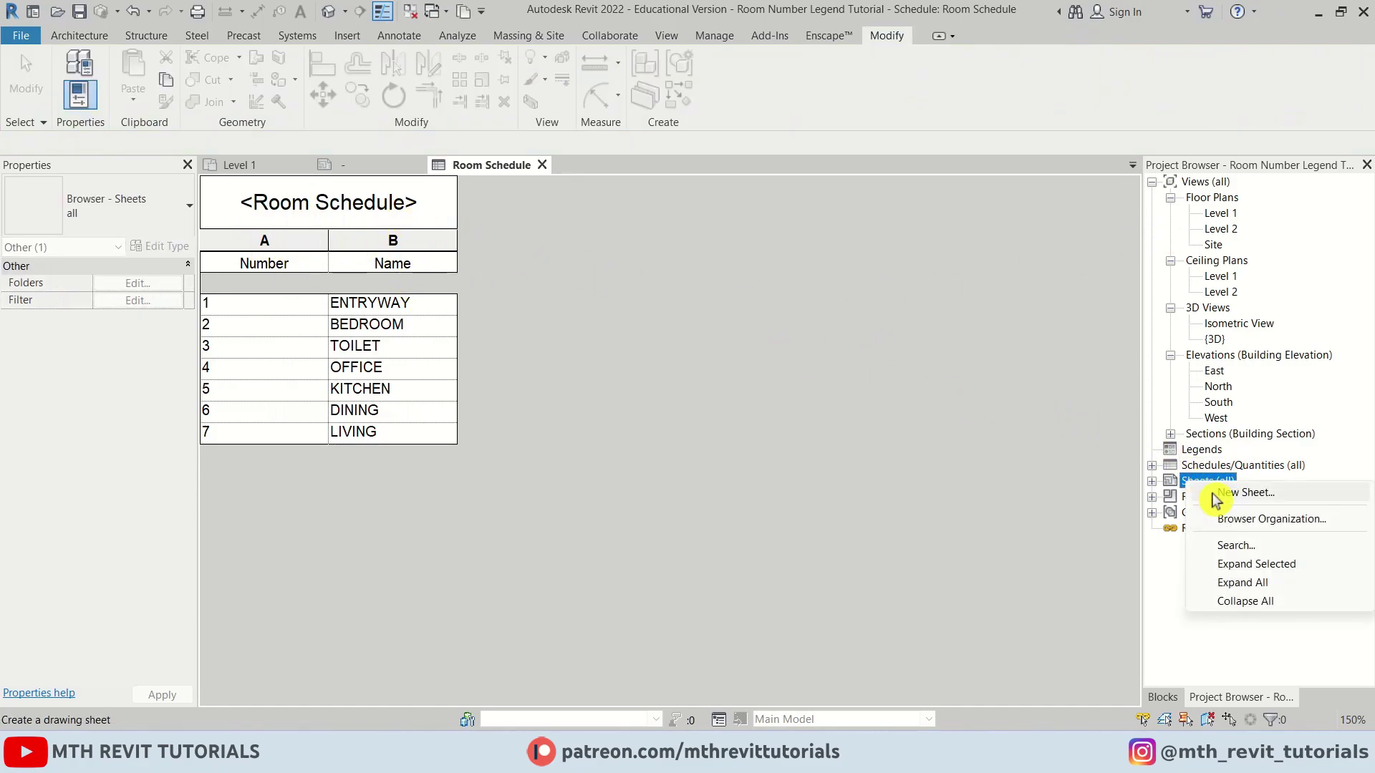
Create new sheet A102 and place the Level 1 floor plan on it.
{"action": "left_click", "coordinate": [1215, 494]}
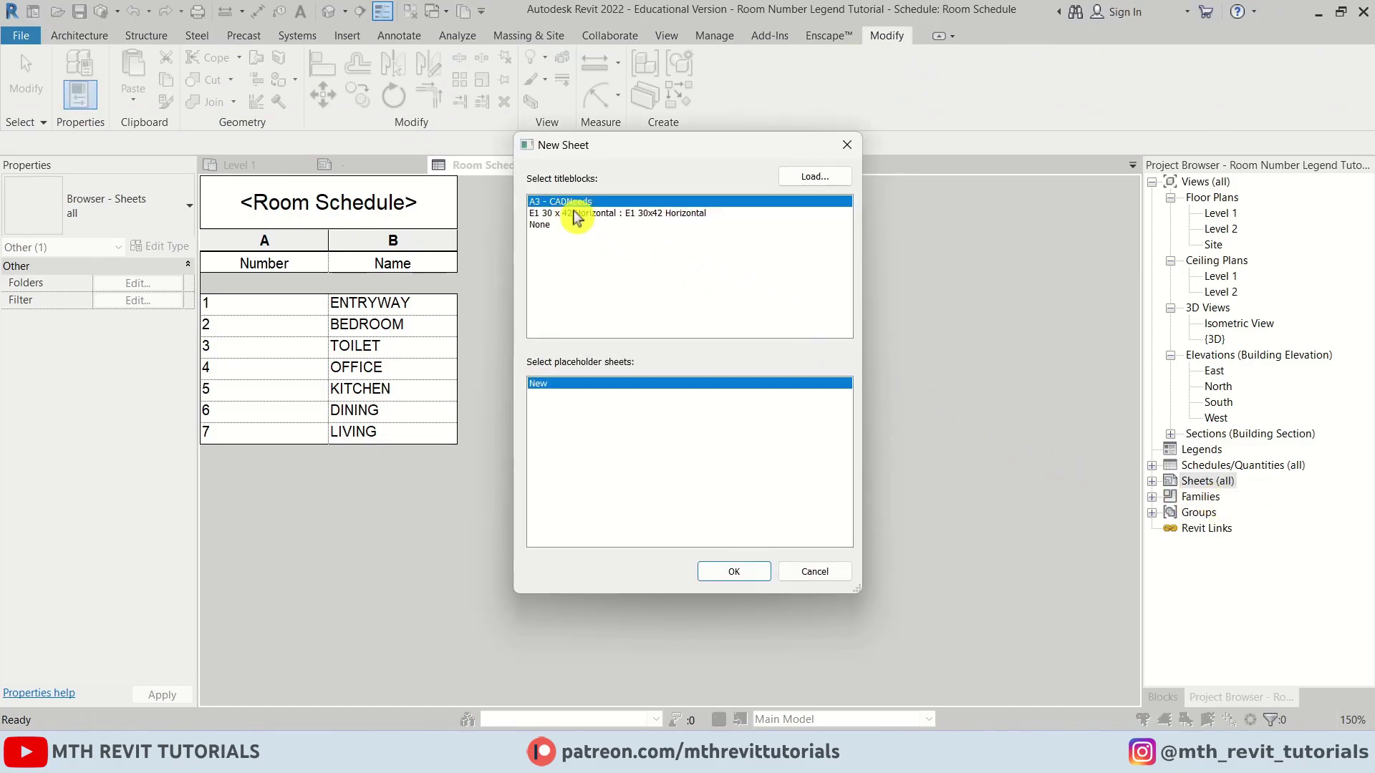
{"action": "left_click", "coordinate": [738, 573]}
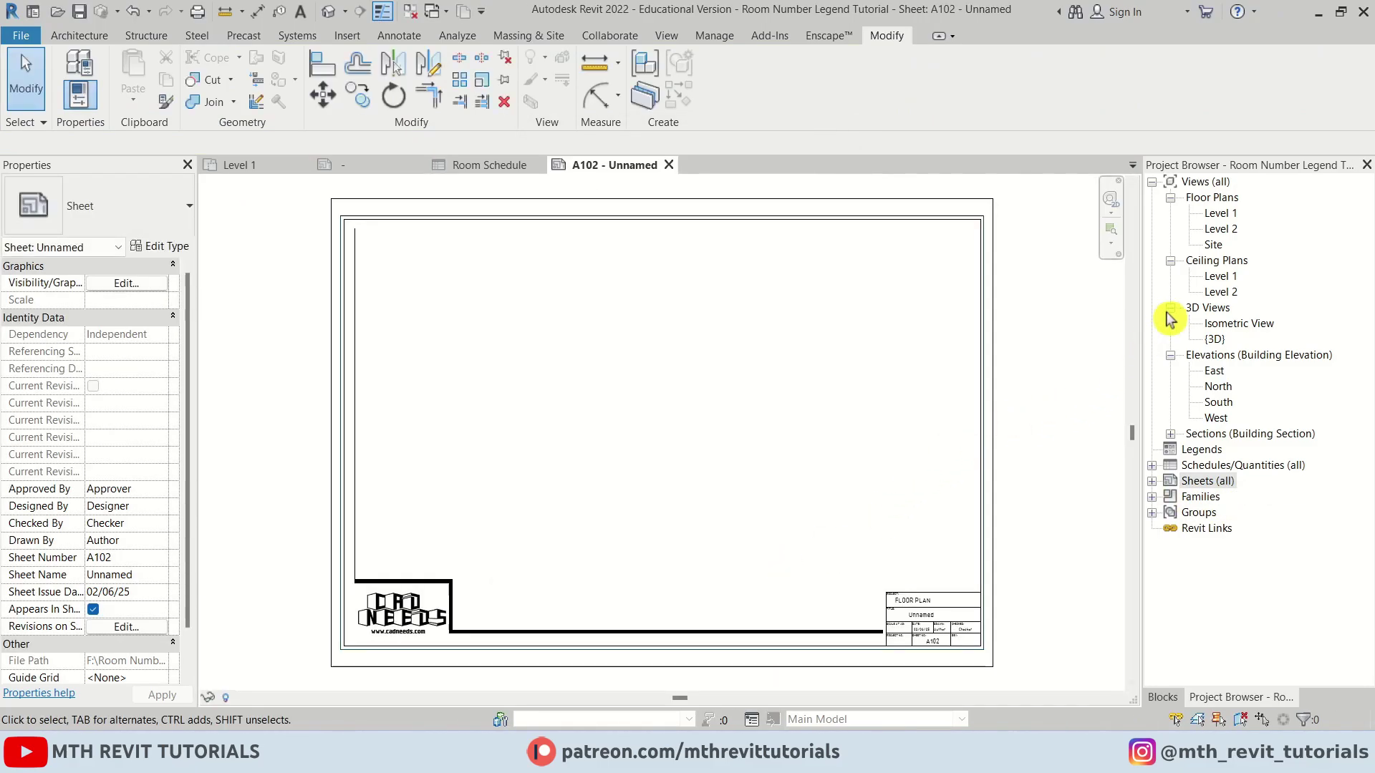
{"action": "left_click_drag", "start_coordinate": [1217, 218], "coordinate": [661, 421]}
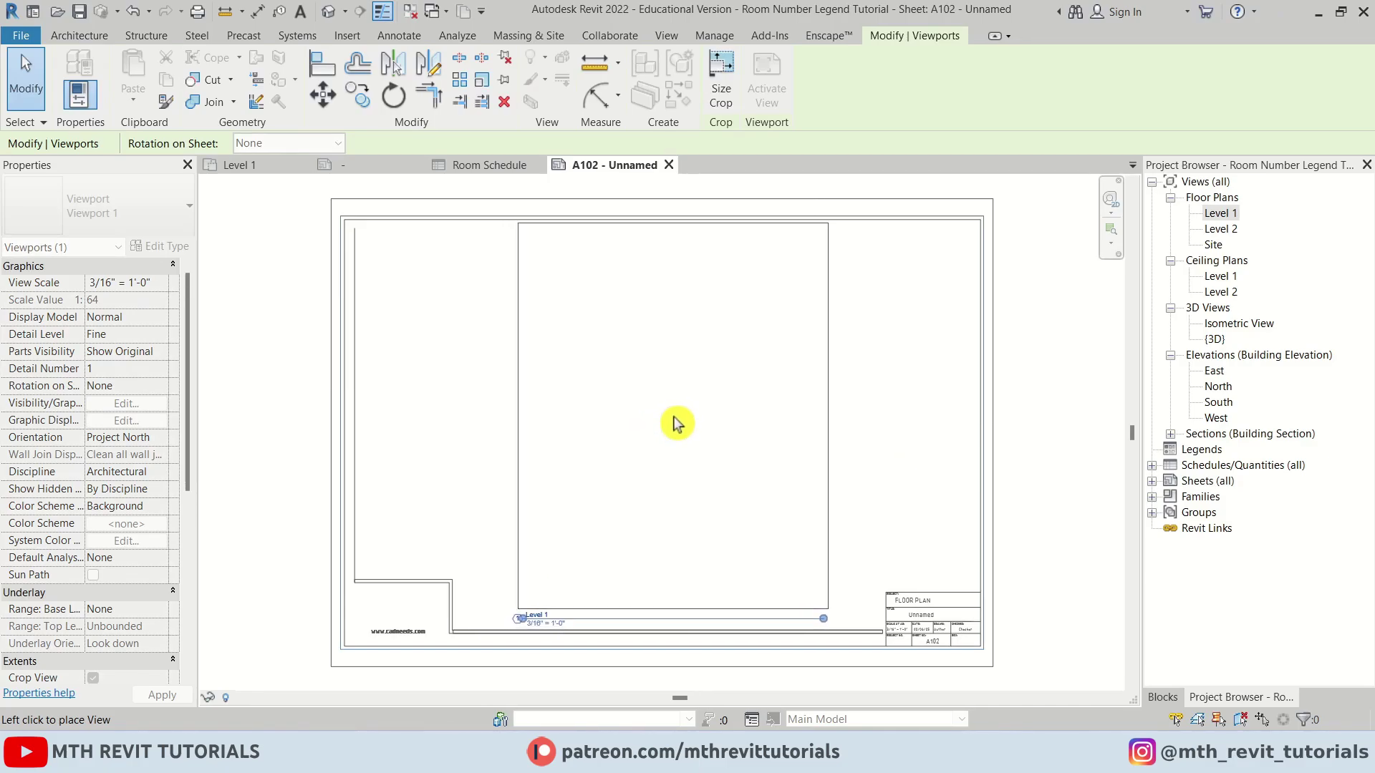
{"action": "left_click", "coordinate": [656, 424]}
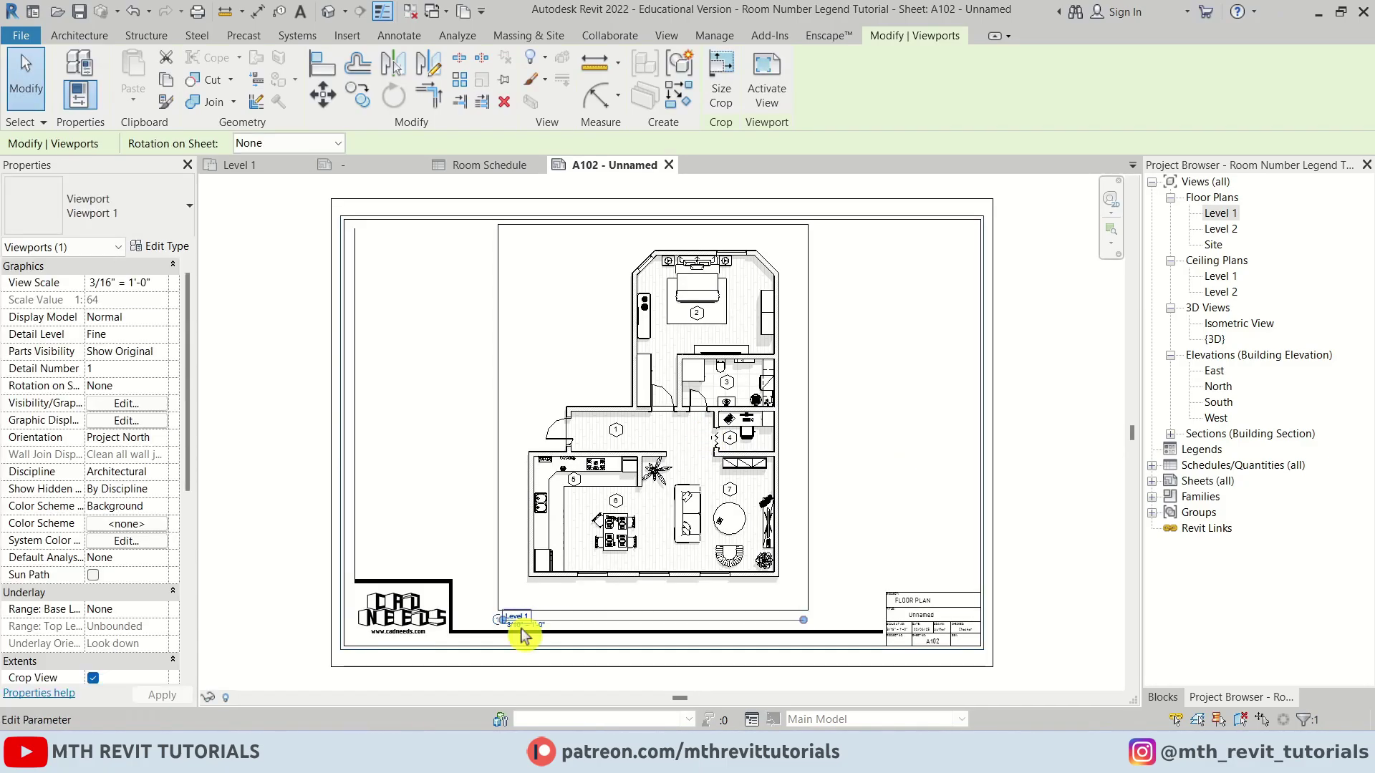
Set the viewport type's Show Title to No.
{"action": "left_click", "coordinate": [163, 247]}
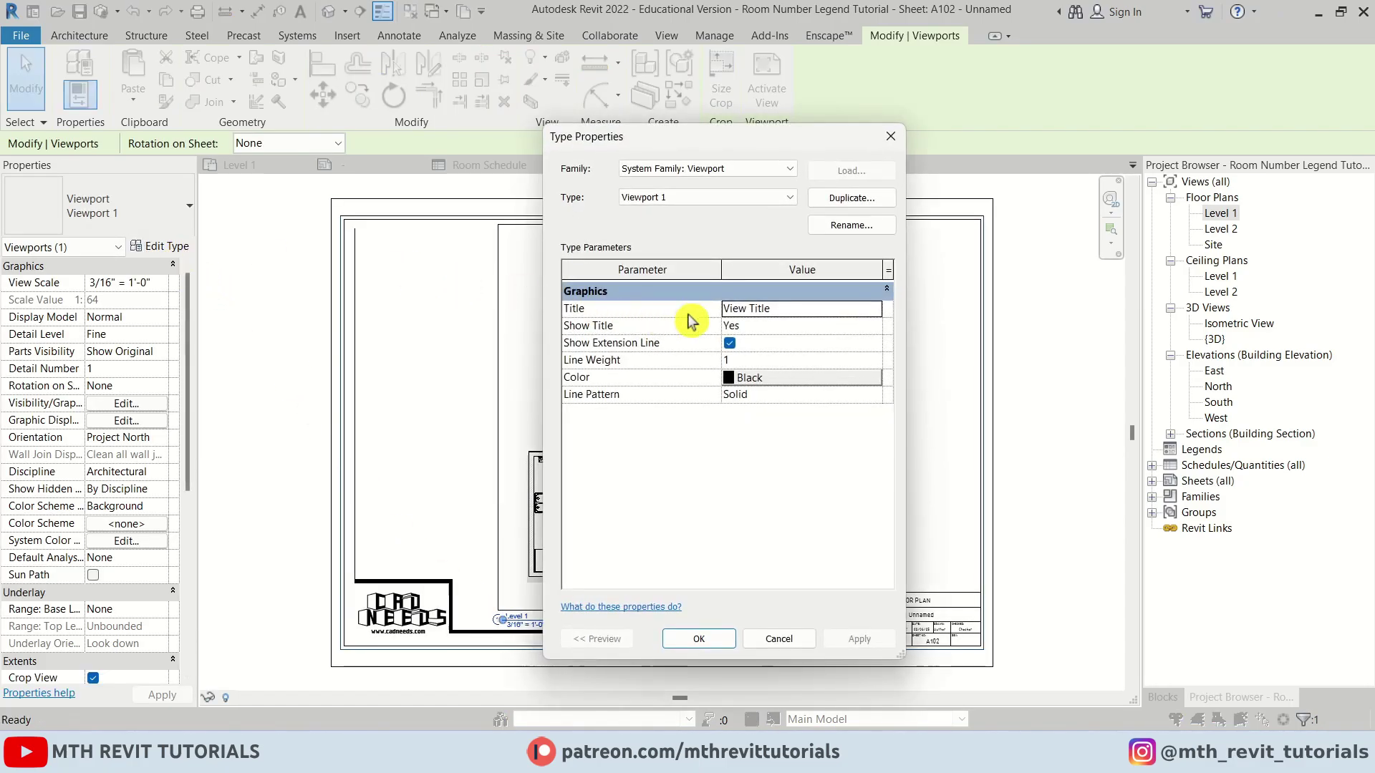
{"action": "left_click", "coordinate": [873, 327]}
{"action": "left_click", "coordinate": [745, 372]}
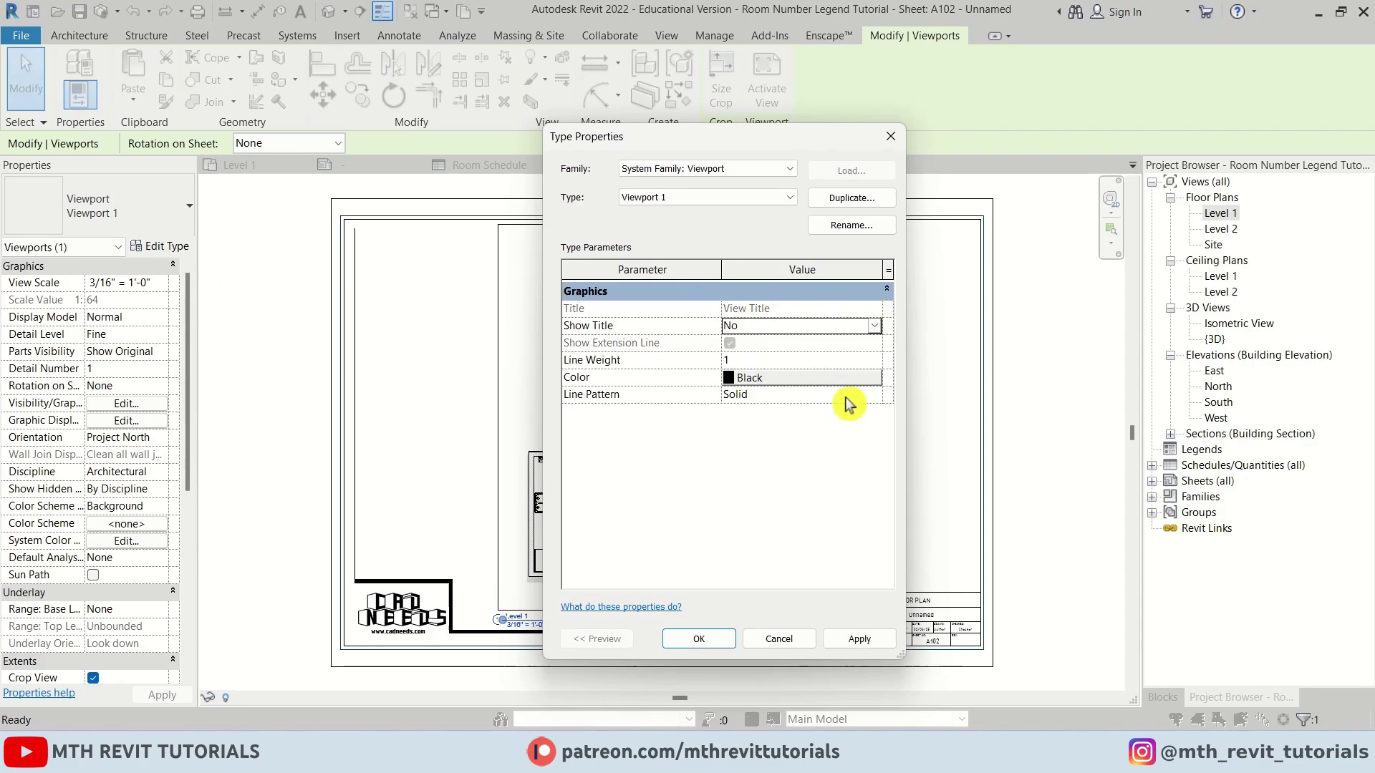
{"action": "left_click", "coordinate": [699, 638]}
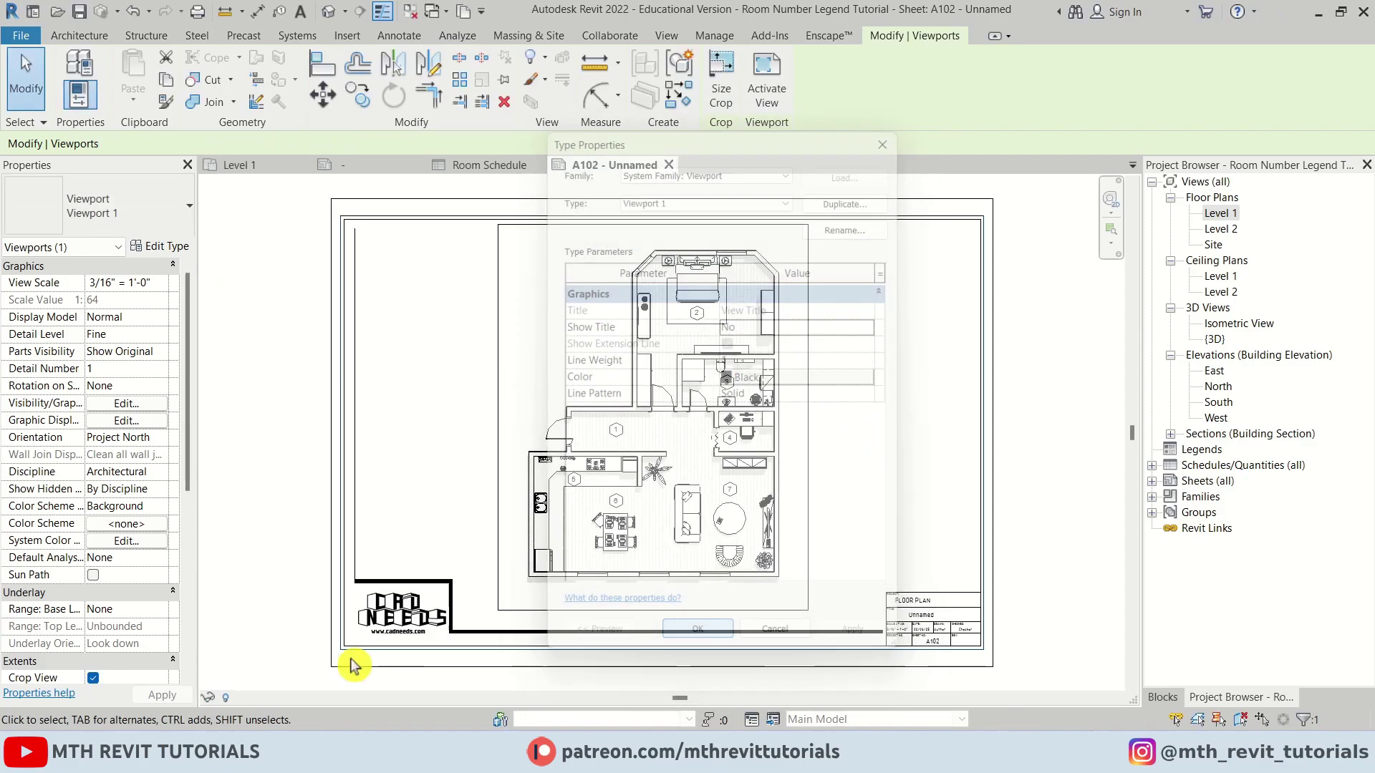
Nudge the Level 1 plan viewport twice left and once down on the sheet.
{"action": "left_click", "coordinate": [669, 568]}
{"action": "key", "text": "Left"}
{"action": "key", "text": "Left"}
{"action": "key", "text": "Left"}
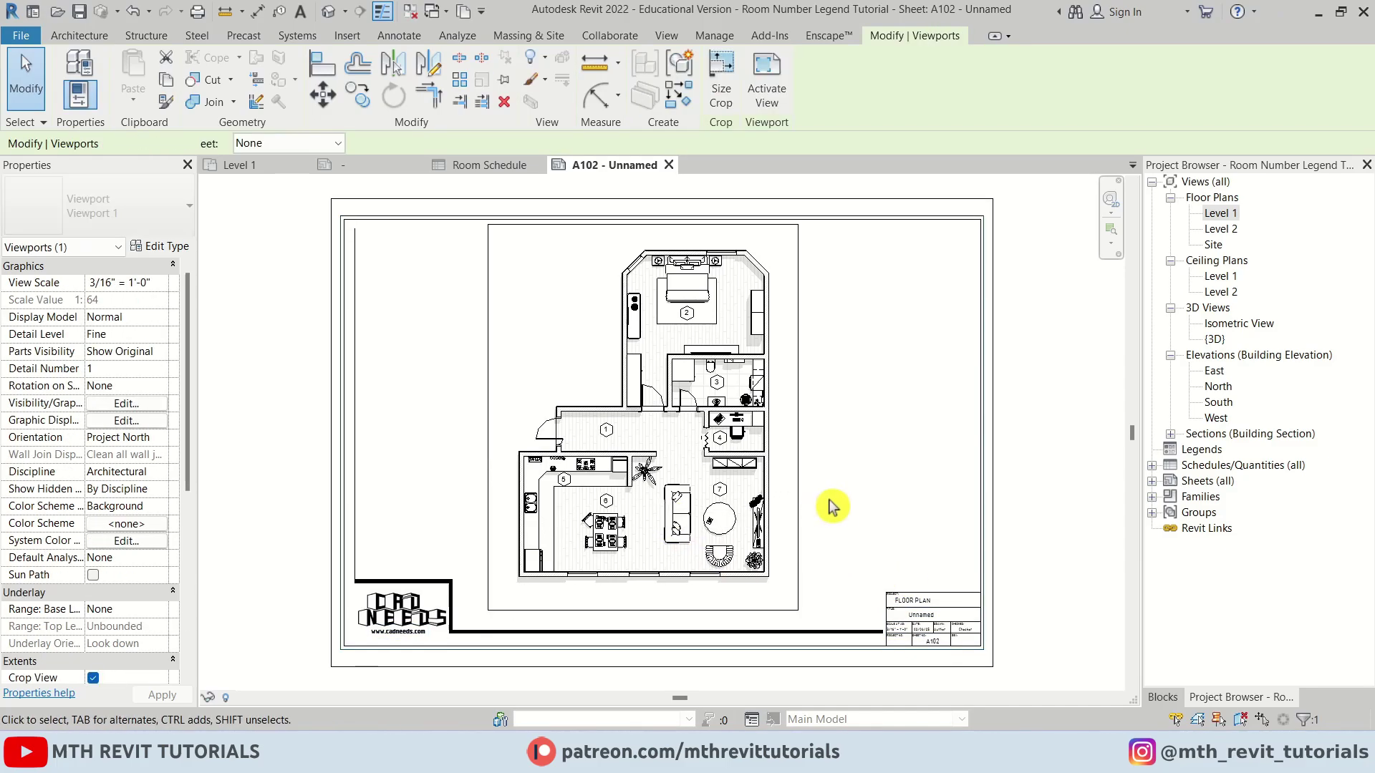
{"action": "key", "text": "Left"}
{"action": "key", "text": "Left"}
{"action": "key", "text": "Down"}
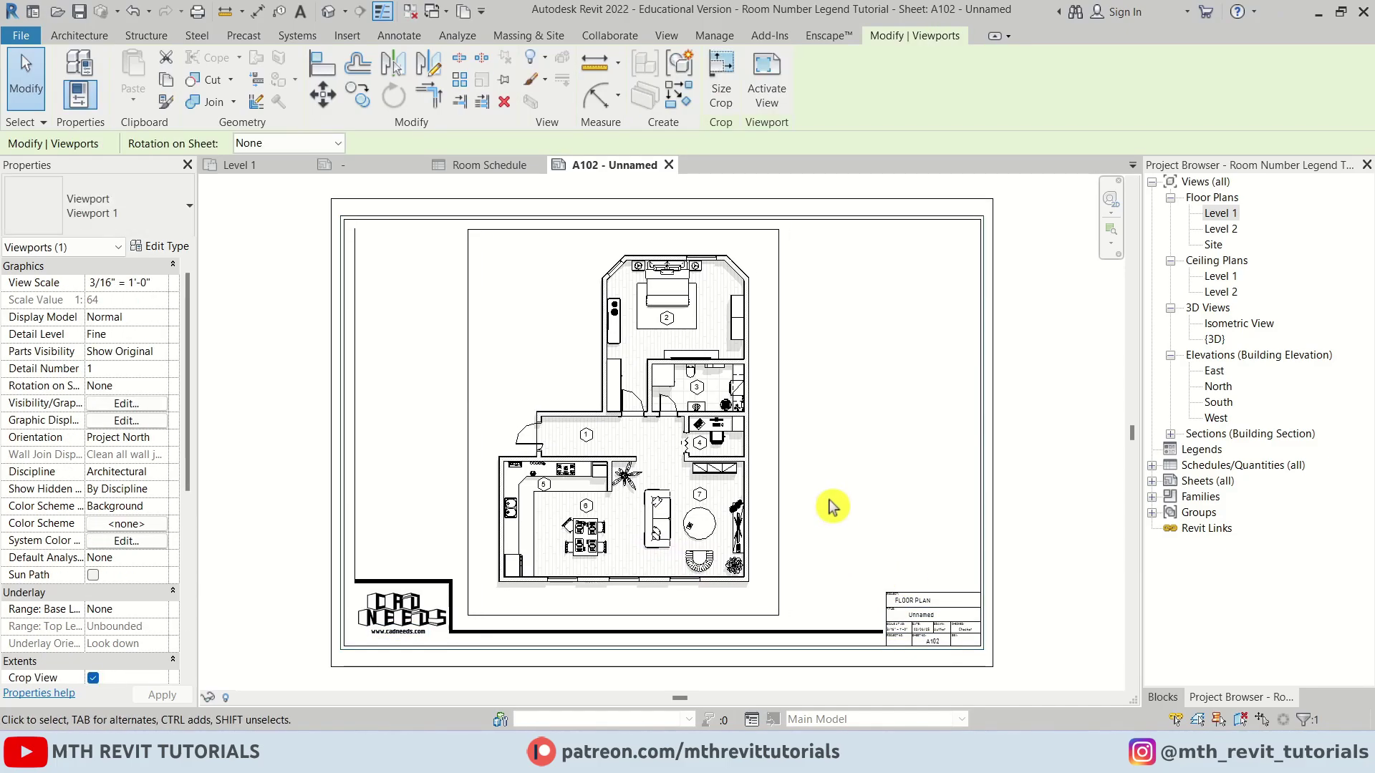
{"action": "left_click", "coordinate": [852, 458]}
{"action": "scroll", "coordinate": [865, 461], "scroll_direction": "up", "scroll_amount": 1}
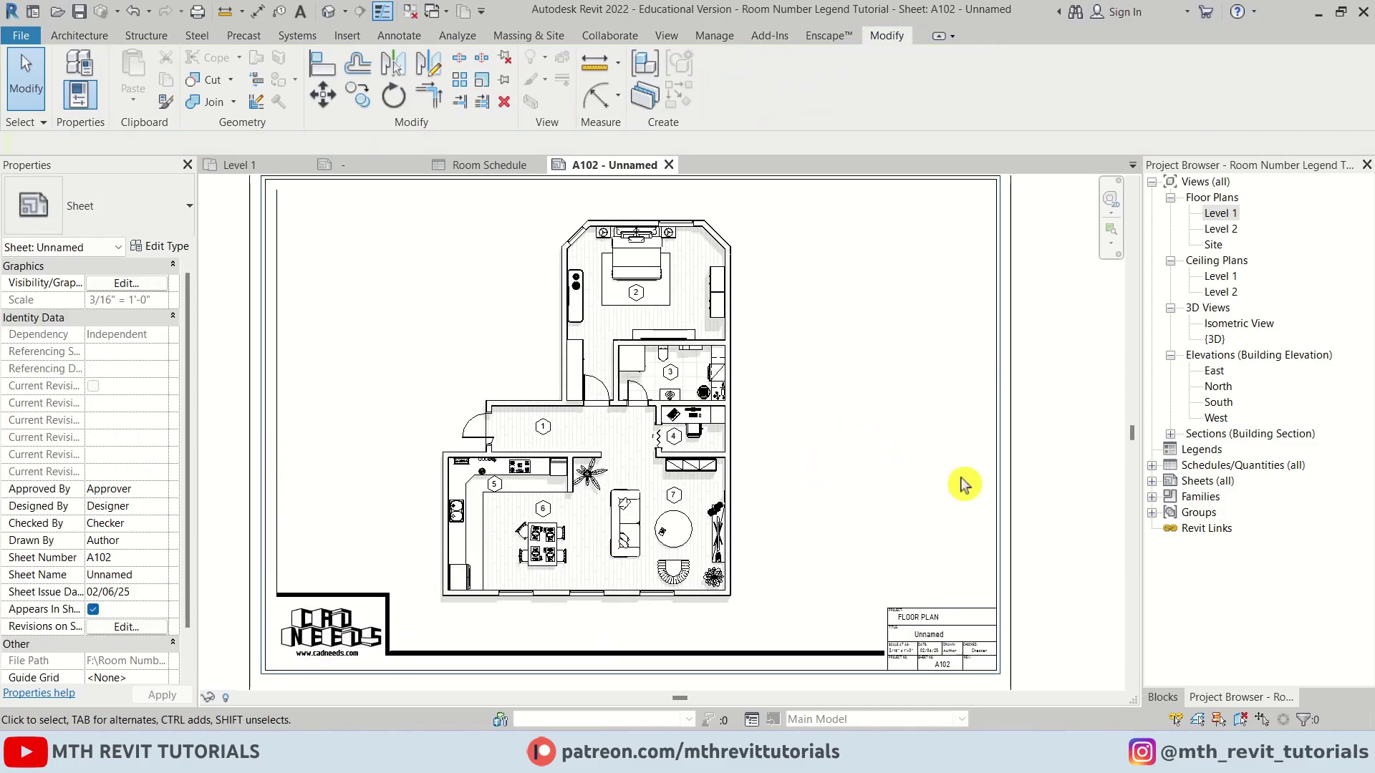
{"action": "left_click", "coordinate": [1151, 465]}
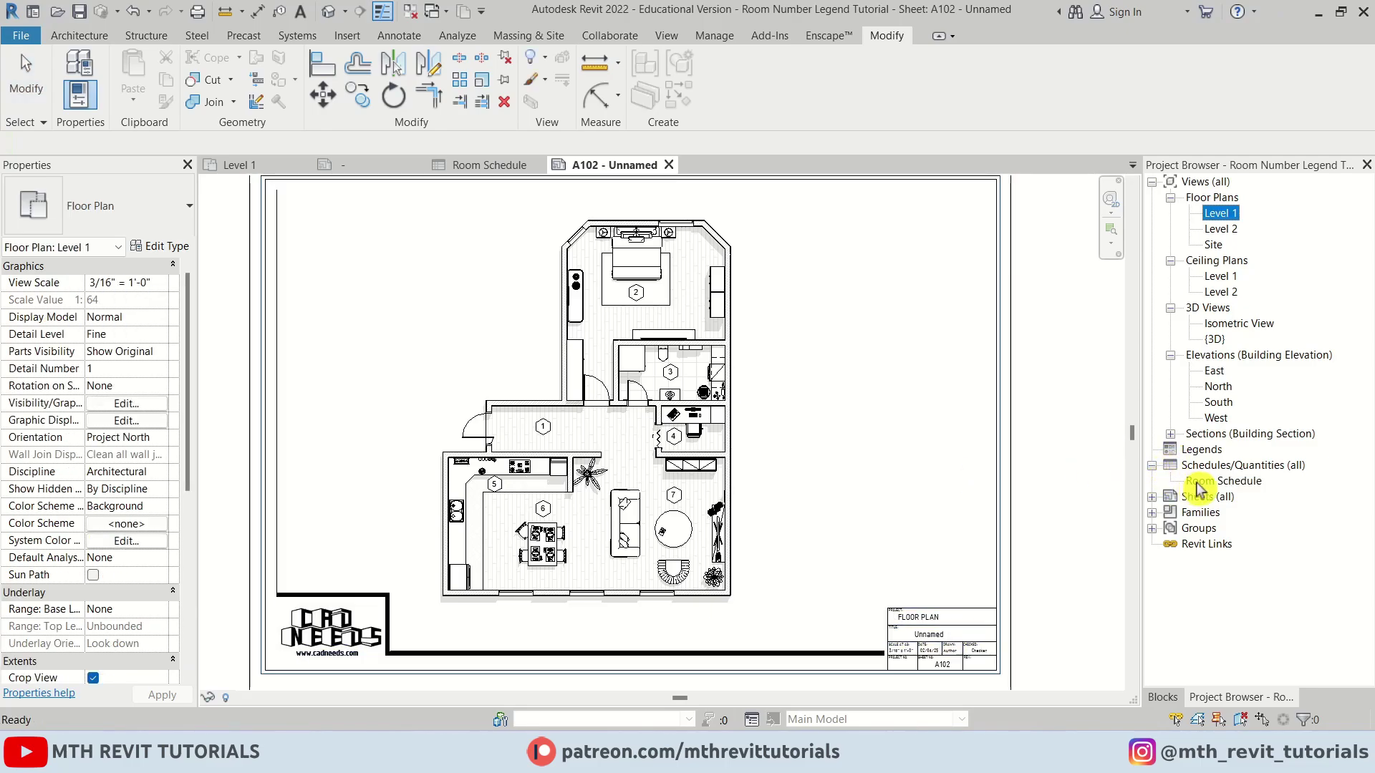
Place the Room Schedule at the upper right of sheet A102.
{"action": "left_click_drag", "start_coordinate": [1196, 481], "coordinate": [838, 466]}
{"action": "left_click", "coordinate": [792, 320]}
{"action": "scroll", "coordinate": [838, 301], "scroll_direction": "up", "scroll_amount": 3}
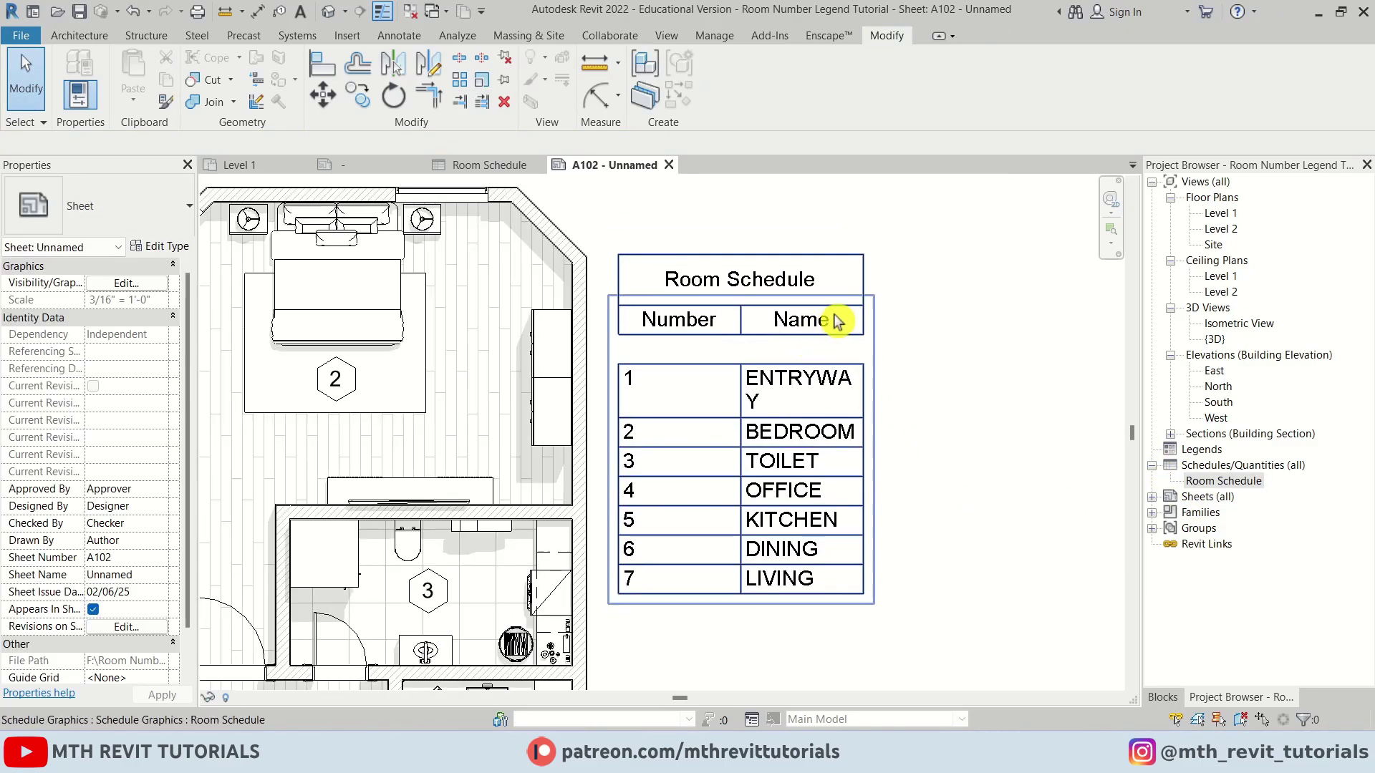
Widen the schedule's Name column so ENTRYWAY fits on one line.
{"action": "left_click", "coordinate": [834, 315]}
{"action": "left_click_drag", "start_coordinate": [863, 309], "coordinate": [915, 332]}
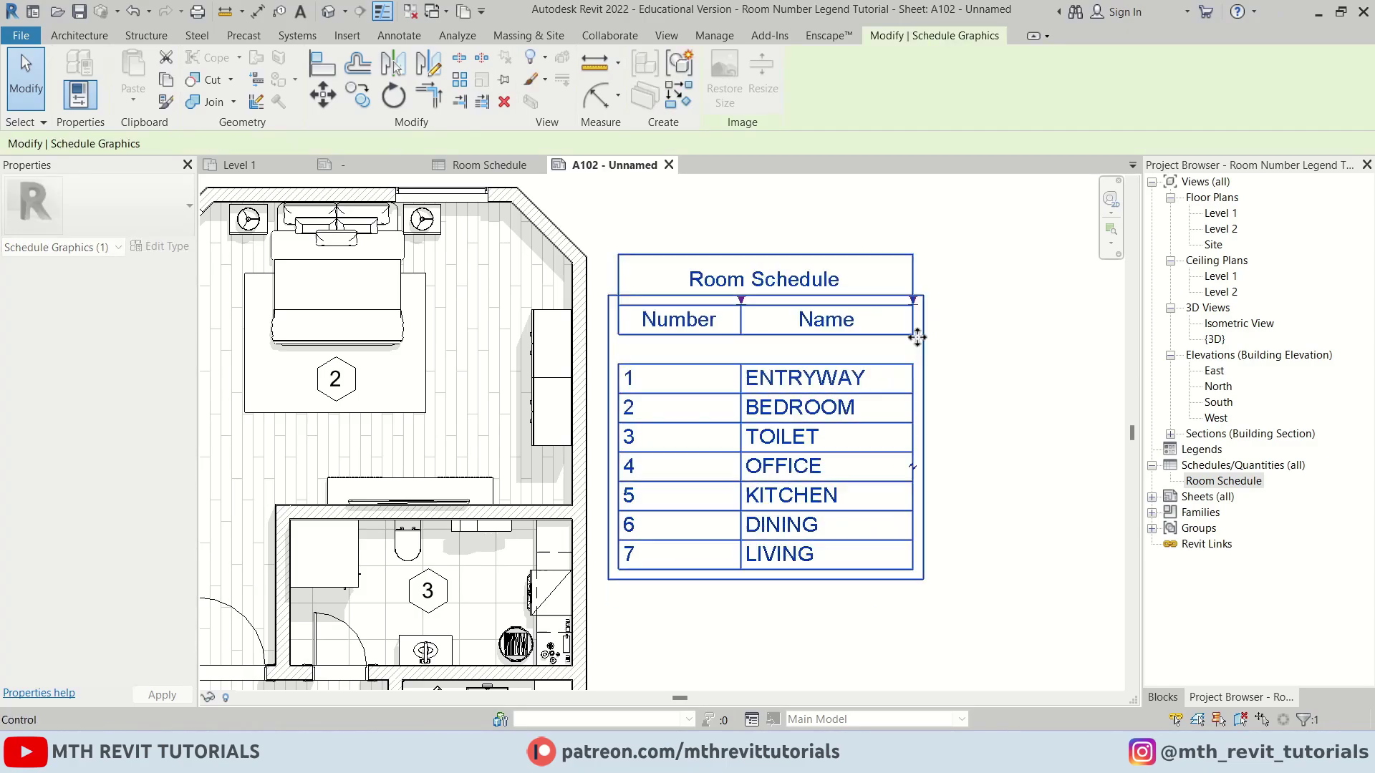
{"action": "left_click", "coordinate": [957, 454]}
{"action": "scroll", "coordinate": [835, 590], "scroll_direction": "down", "scroll_amount": 1}
{"action": "scroll", "coordinate": [843, 429], "scroll_direction": "up", "scroll_amount": 1}
{"action": "left_click", "coordinate": [738, 328]}
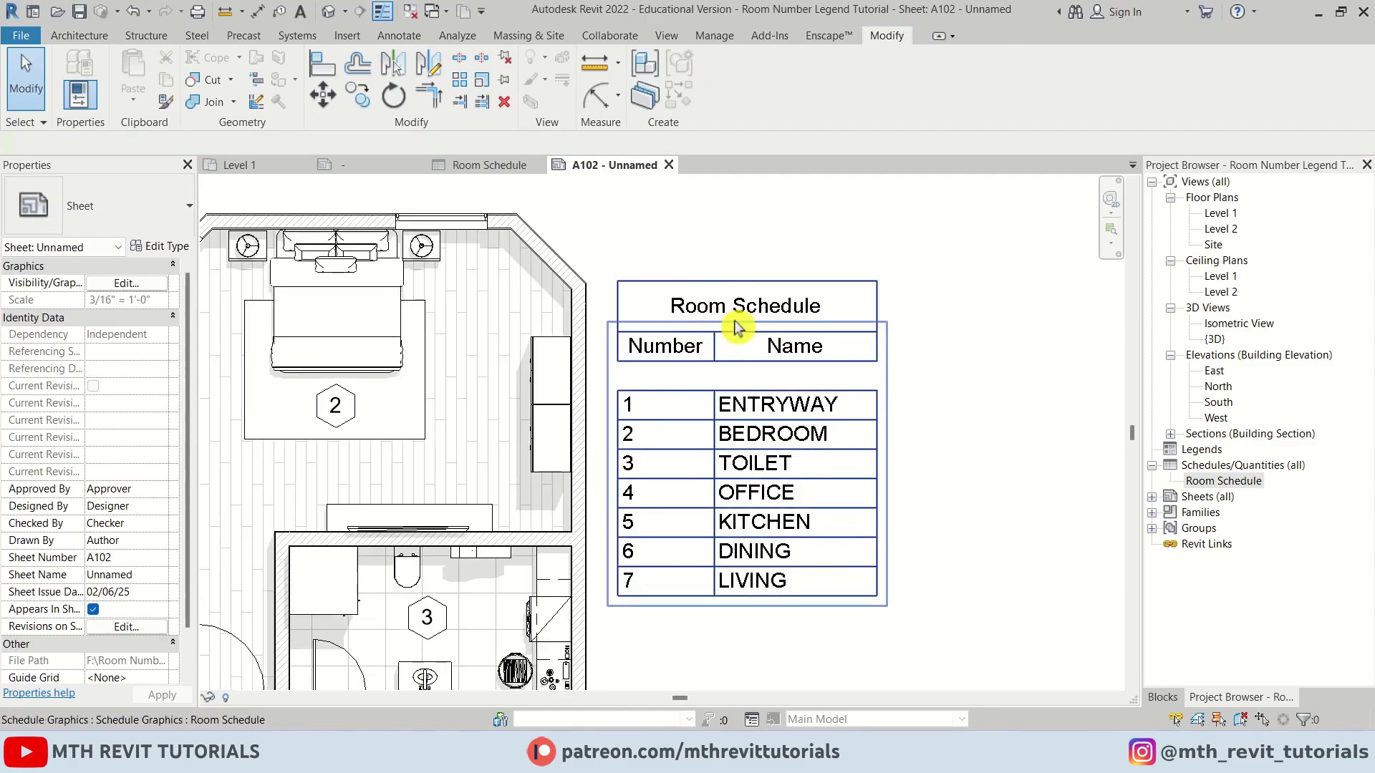
{"action": "left_click", "coordinate": [707, 355]}
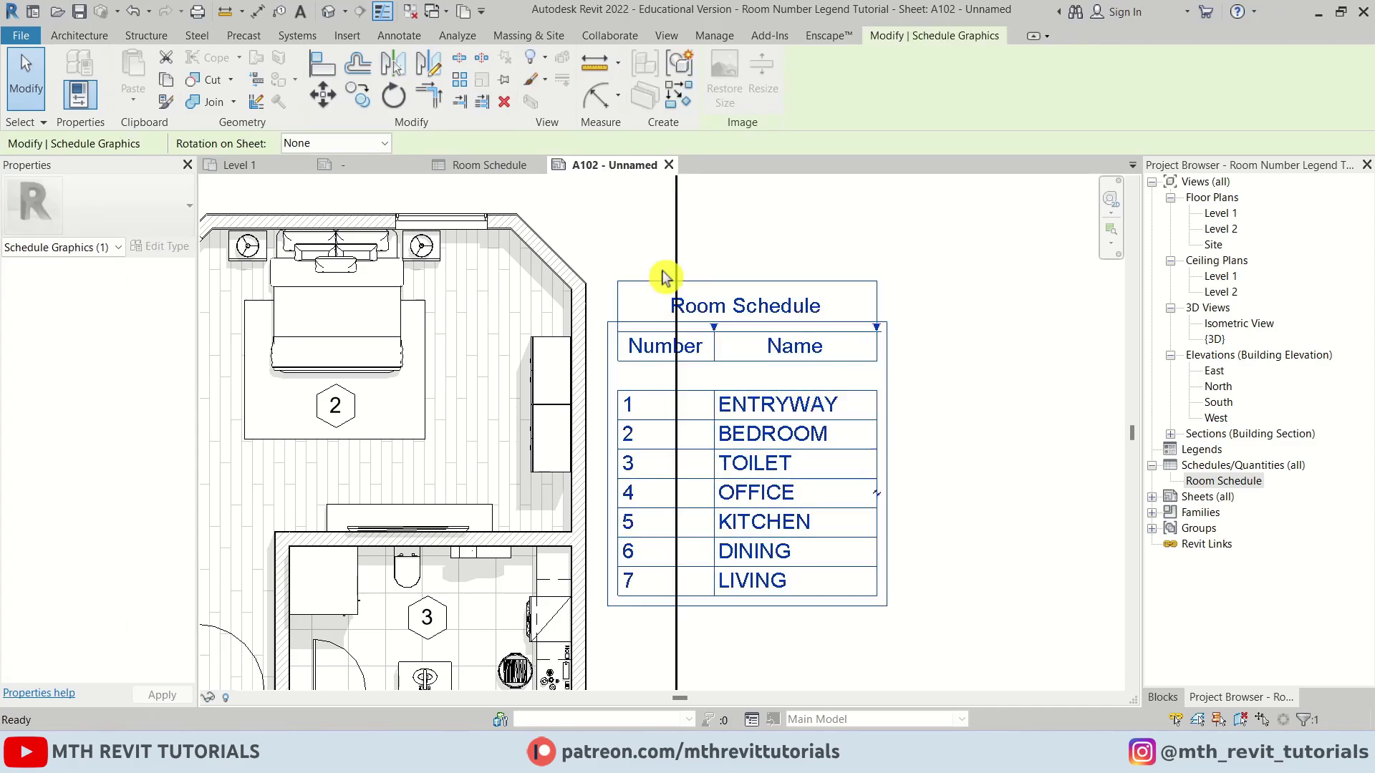
{"action": "key", "text": "Escape"}
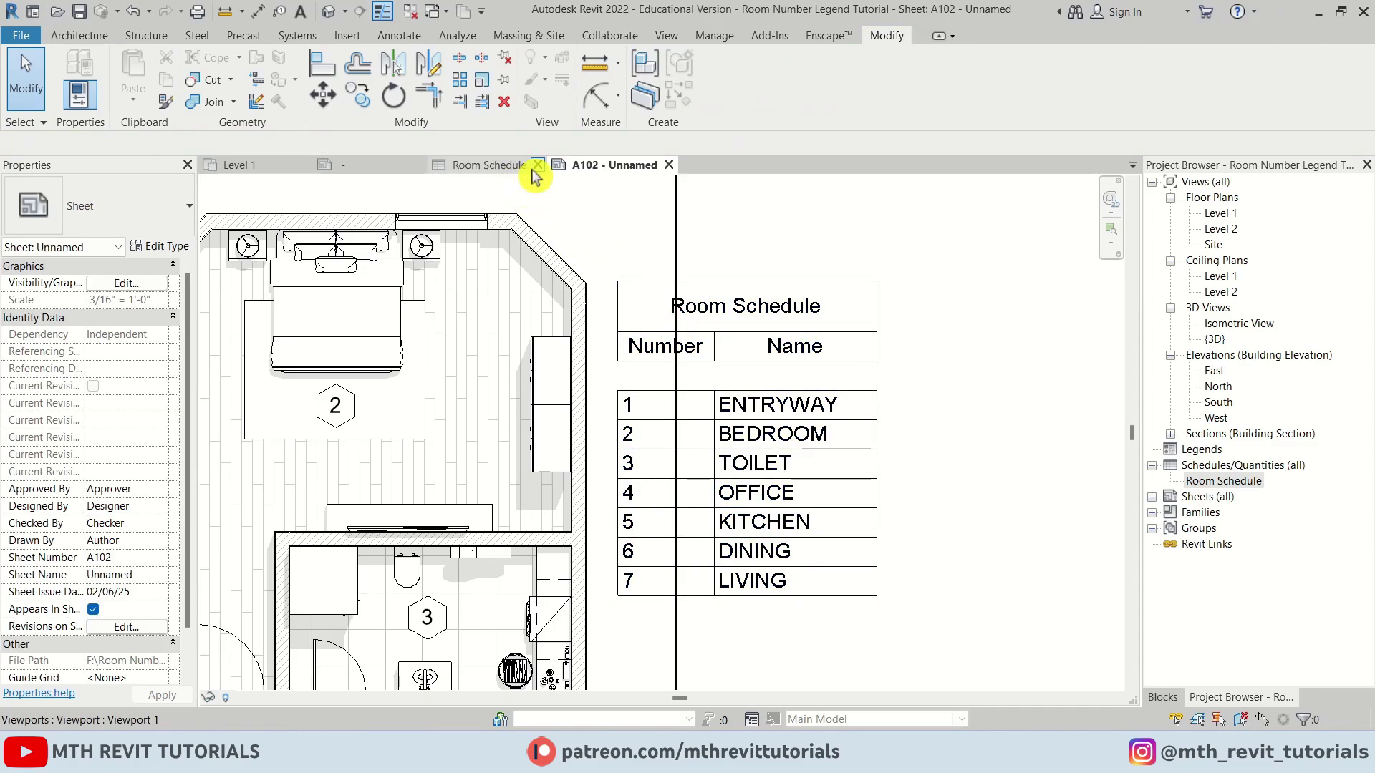
Close the Room Schedule, untitled and Level 1 views, saving the project.
{"action": "left_click", "coordinate": [537, 165]}
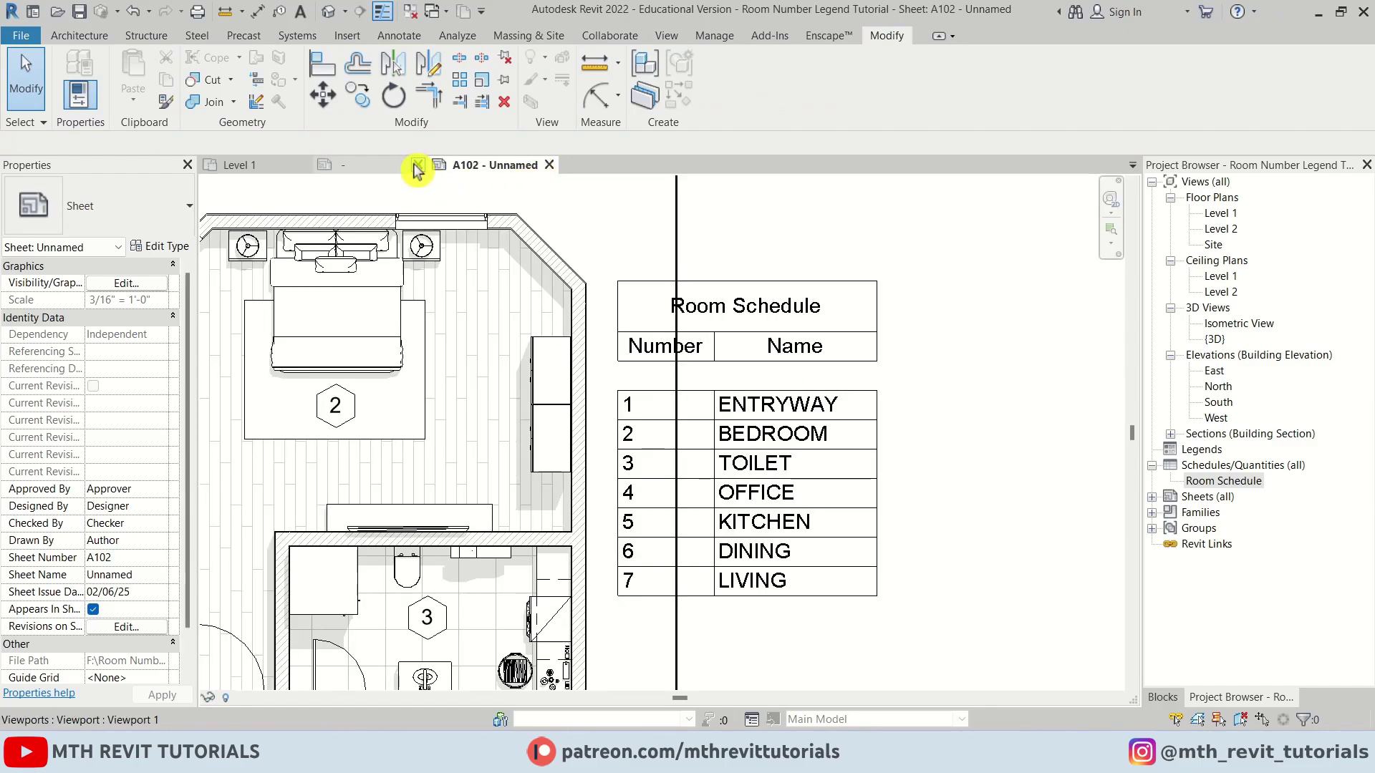
{"action": "left_click", "coordinate": [415, 166]}
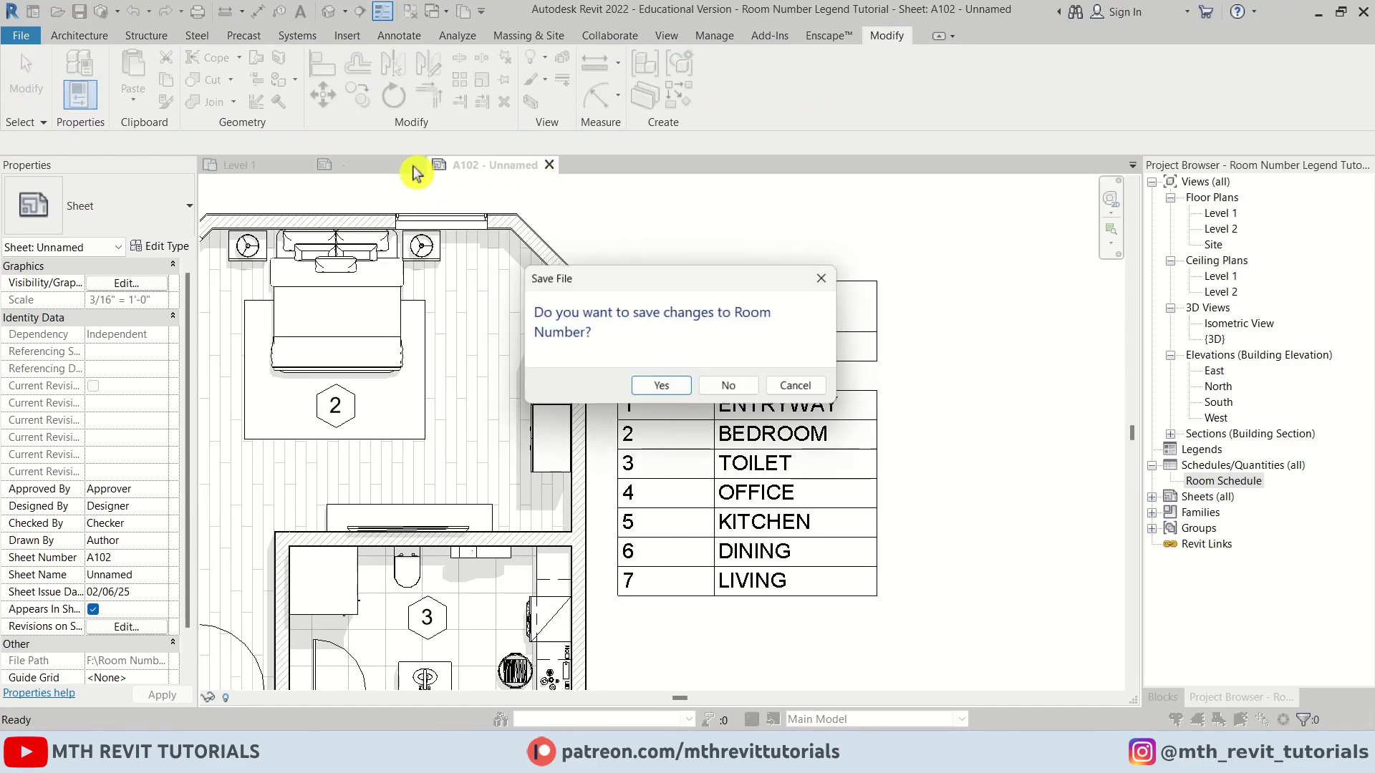
{"action": "left_click", "coordinate": [665, 387]}
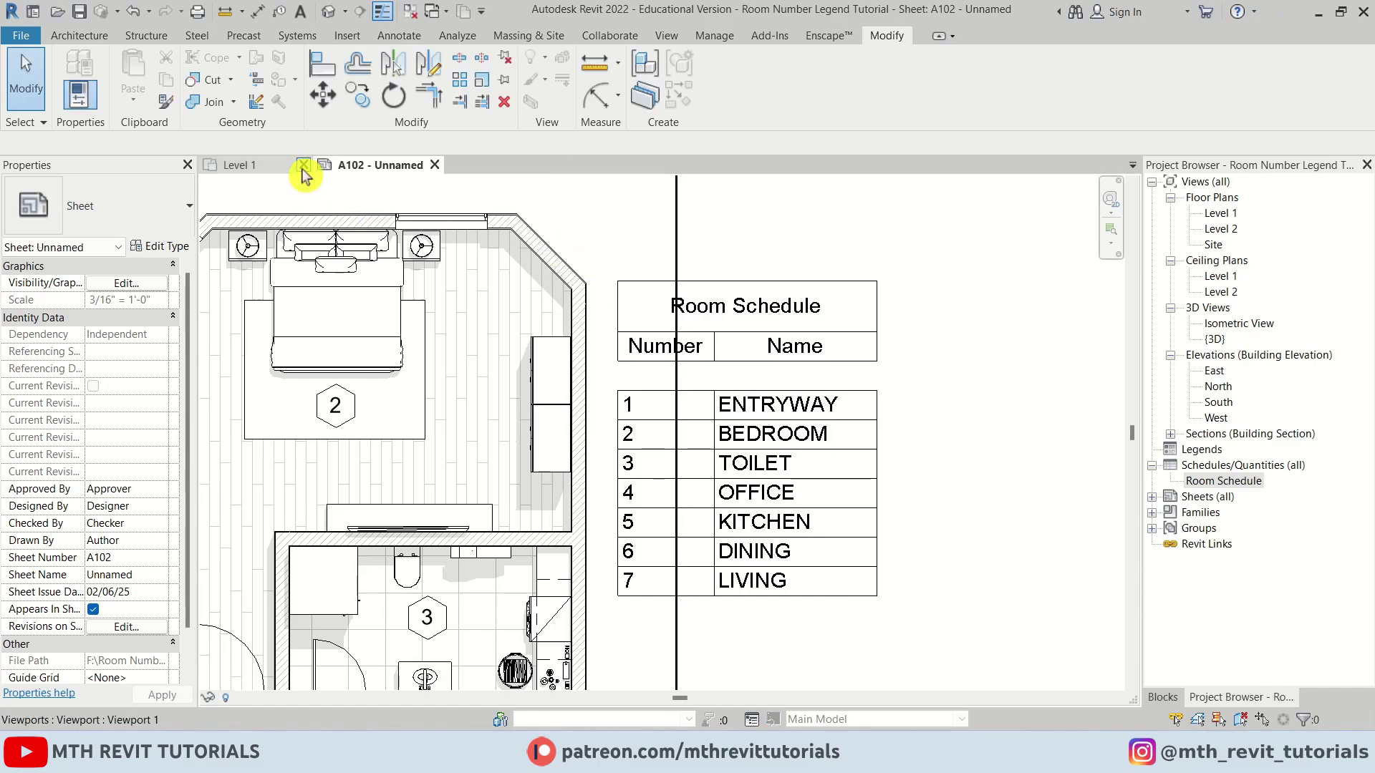
{"action": "left_click", "coordinate": [303, 166]}
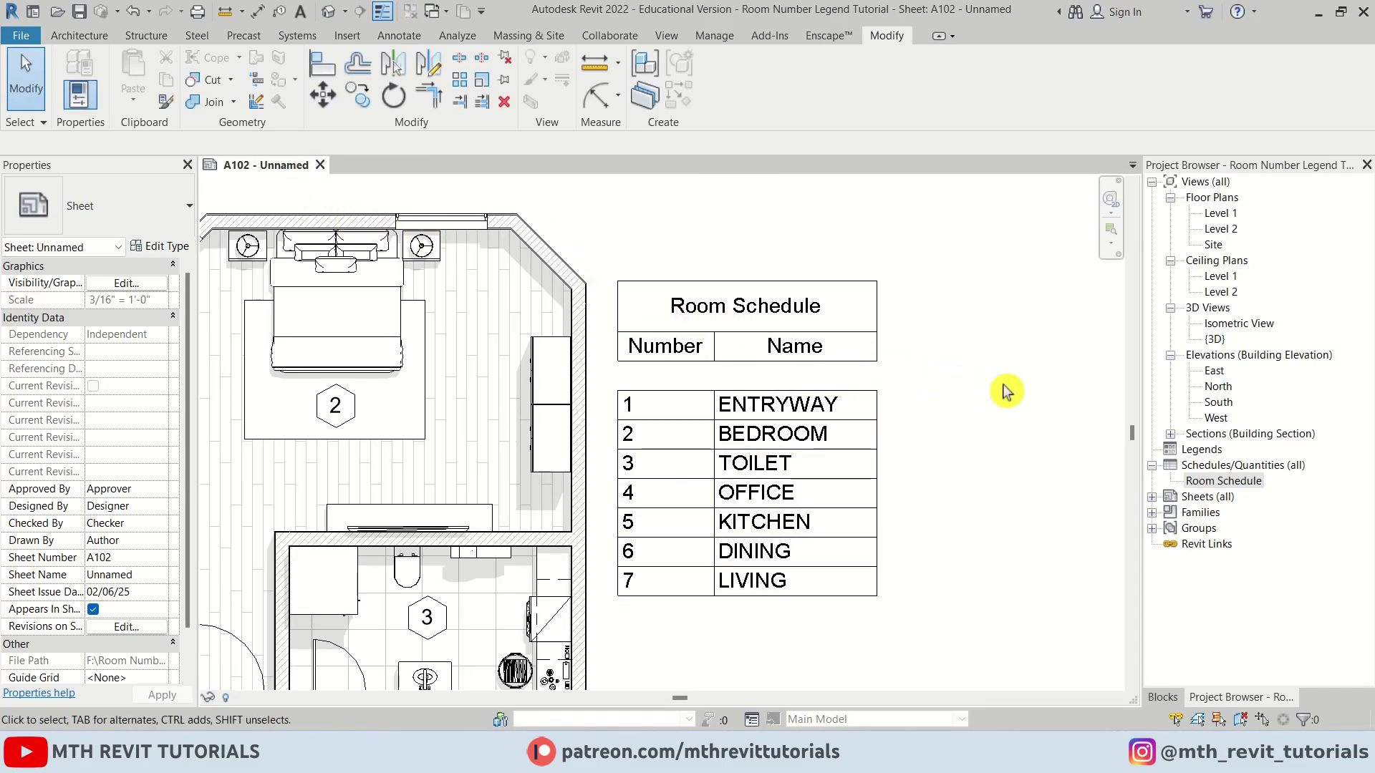
Reopen the Room Schedule and tile it beside sheet A102 with WT.
{"action": "double_click", "coordinate": [1224, 482]}
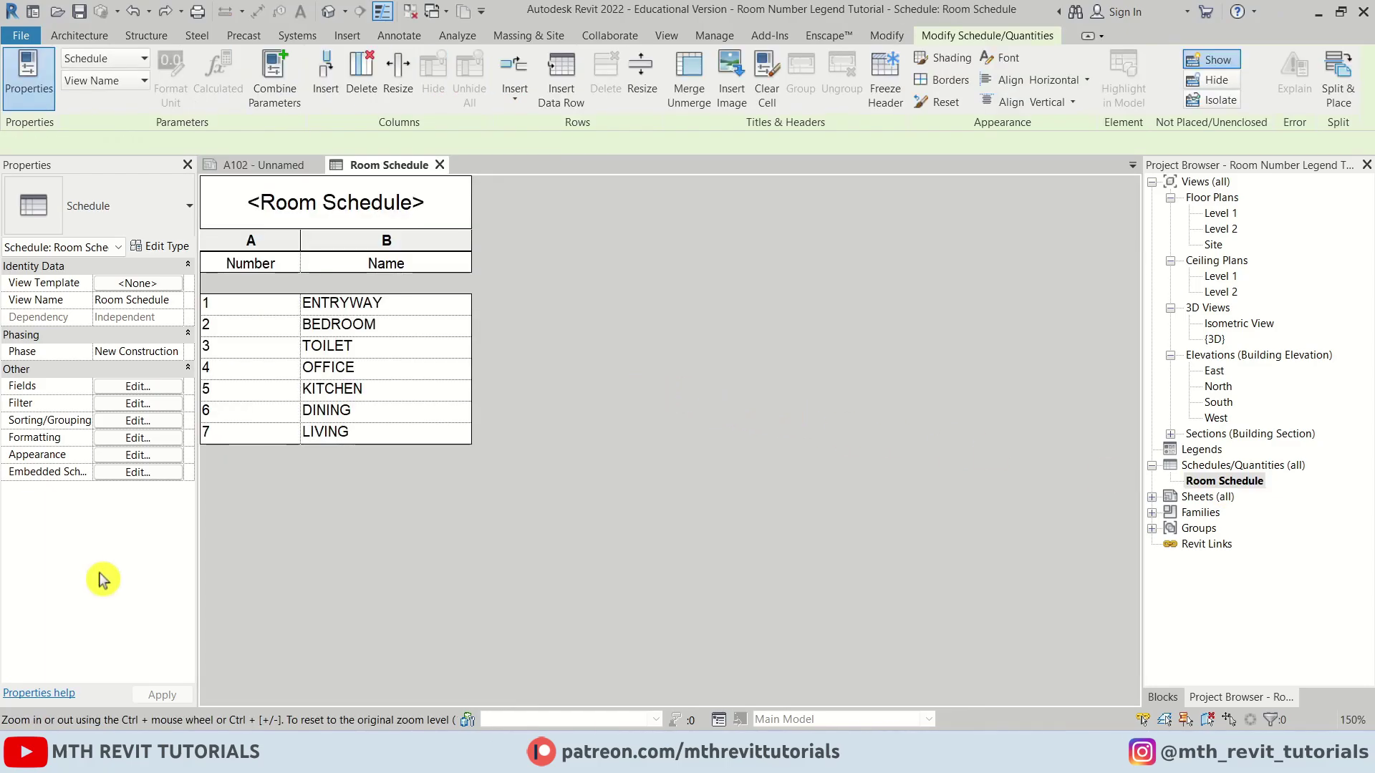
{"action": "left_click", "coordinate": [272, 165]}
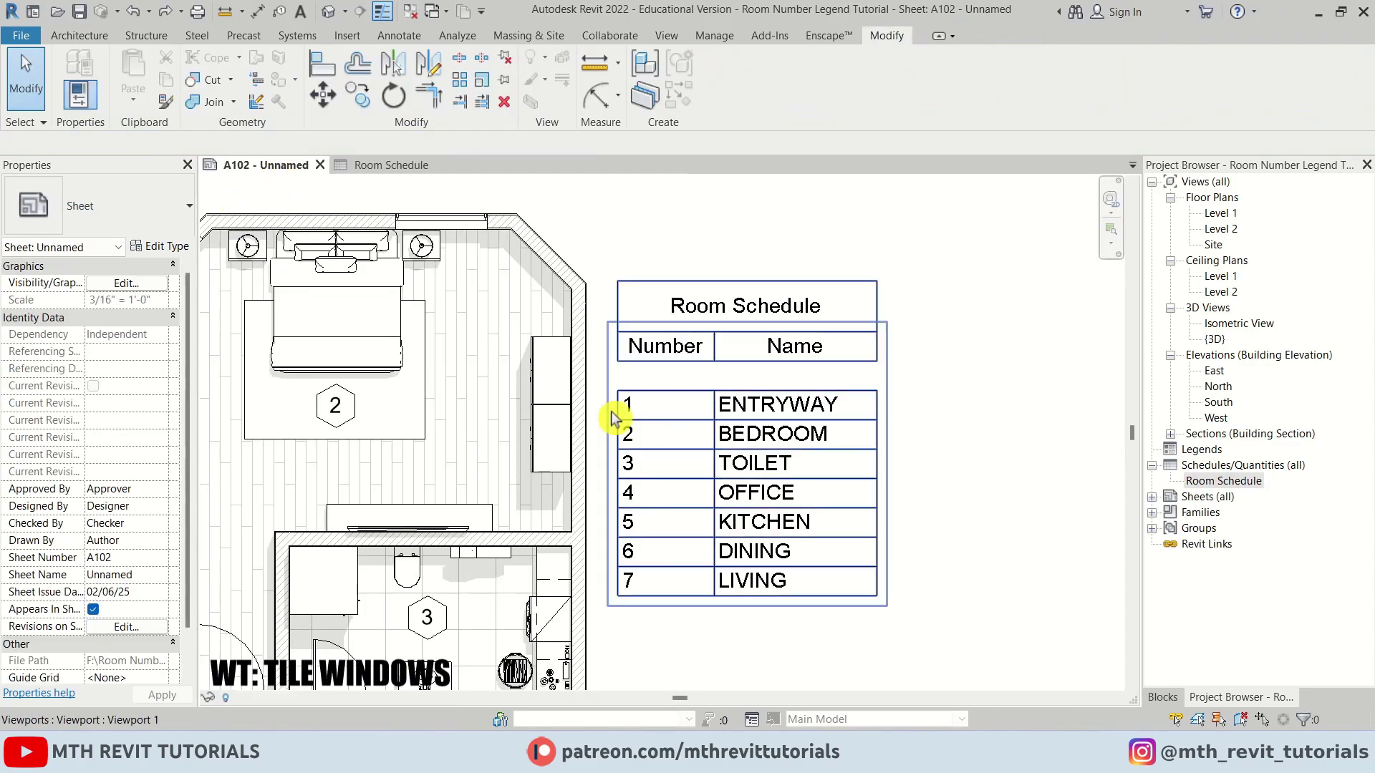
{"action": "key", "text": "w"}
{"action": "key", "text": "t"}
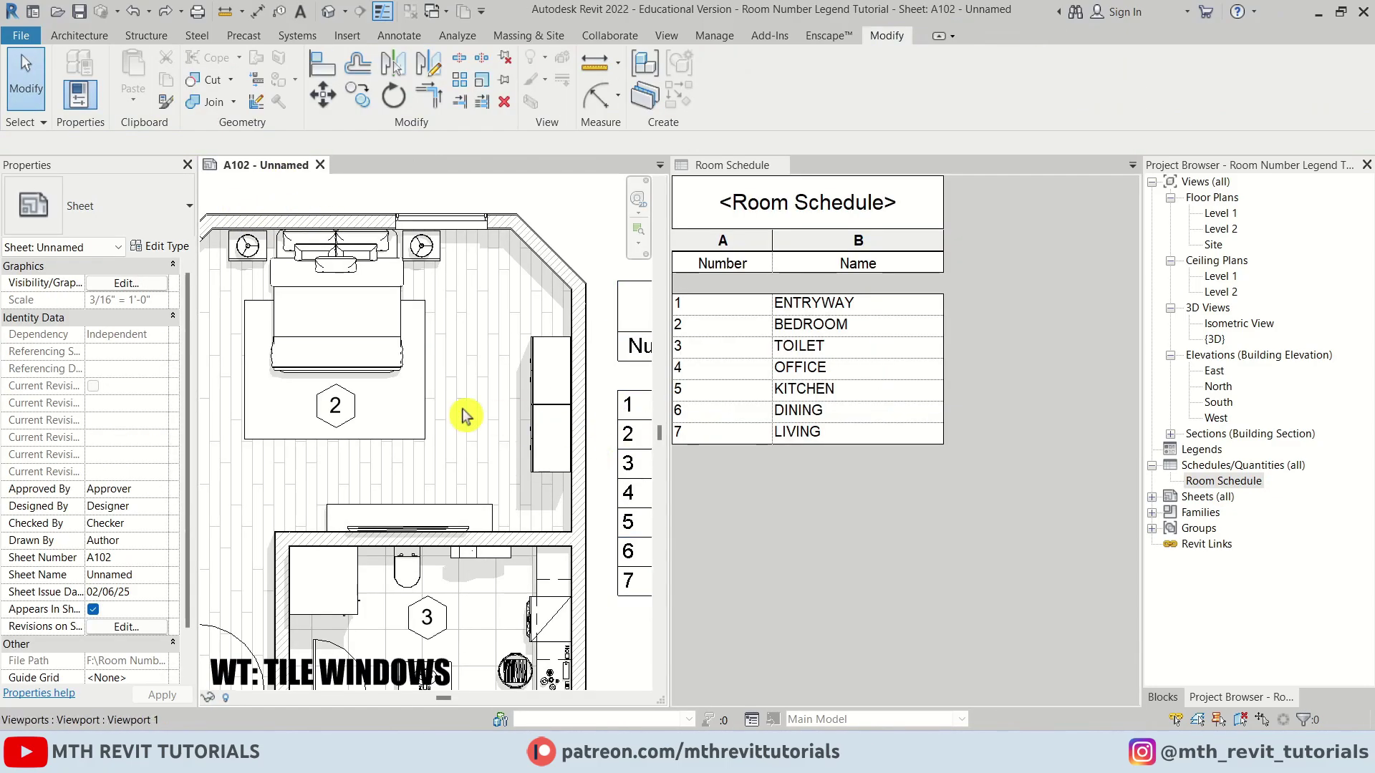
{"action": "scroll", "coordinate": [464, 416], "scroll_direction": "down", "scroll_amount": 5}
{"action": "scroll", "coordinate": [516, 358], "scroll_direction": "up", "scroll_amount": 2}
{"action": "left_click", "coordinate": [809, 229]}
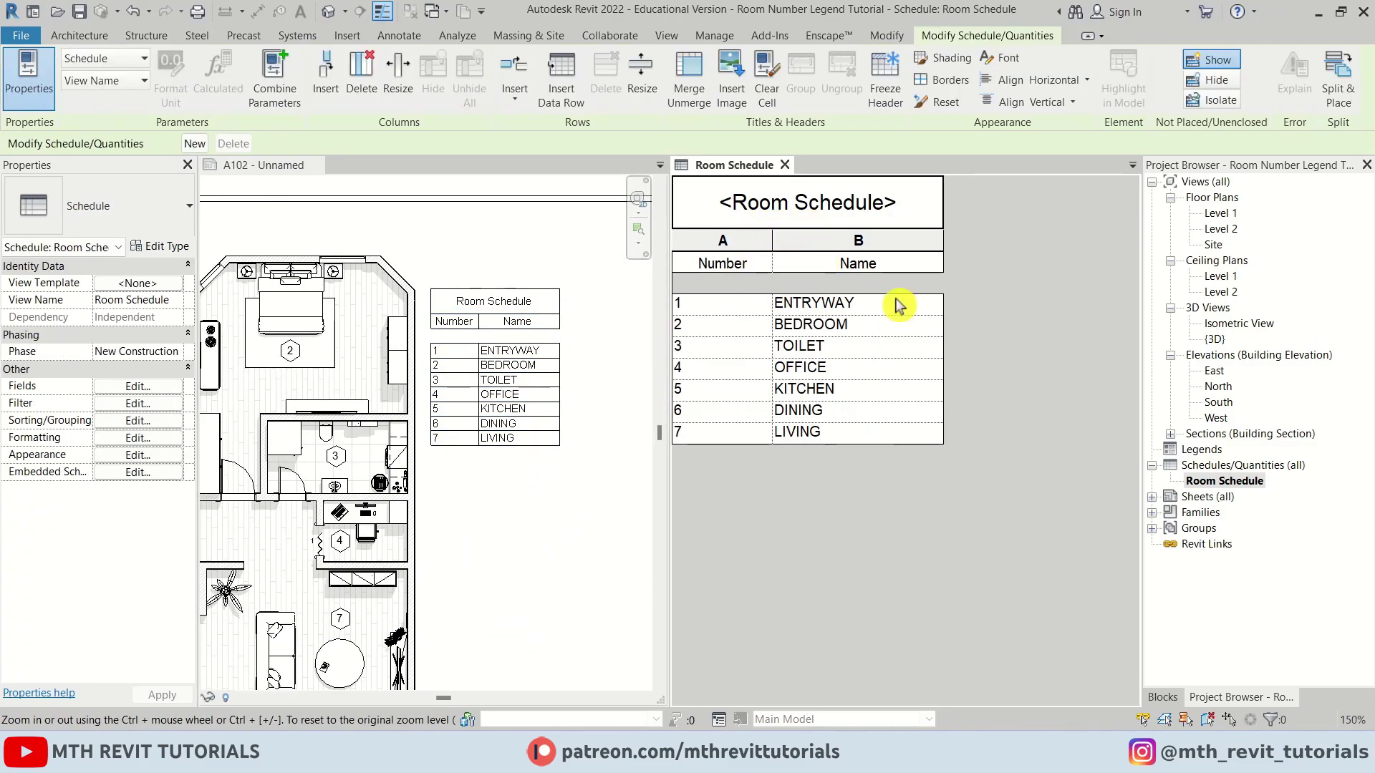
Hide the Room Schedule's title and column headers in its Appearance settings.
{"action": "left_click", "coordinate": [157, 456]}
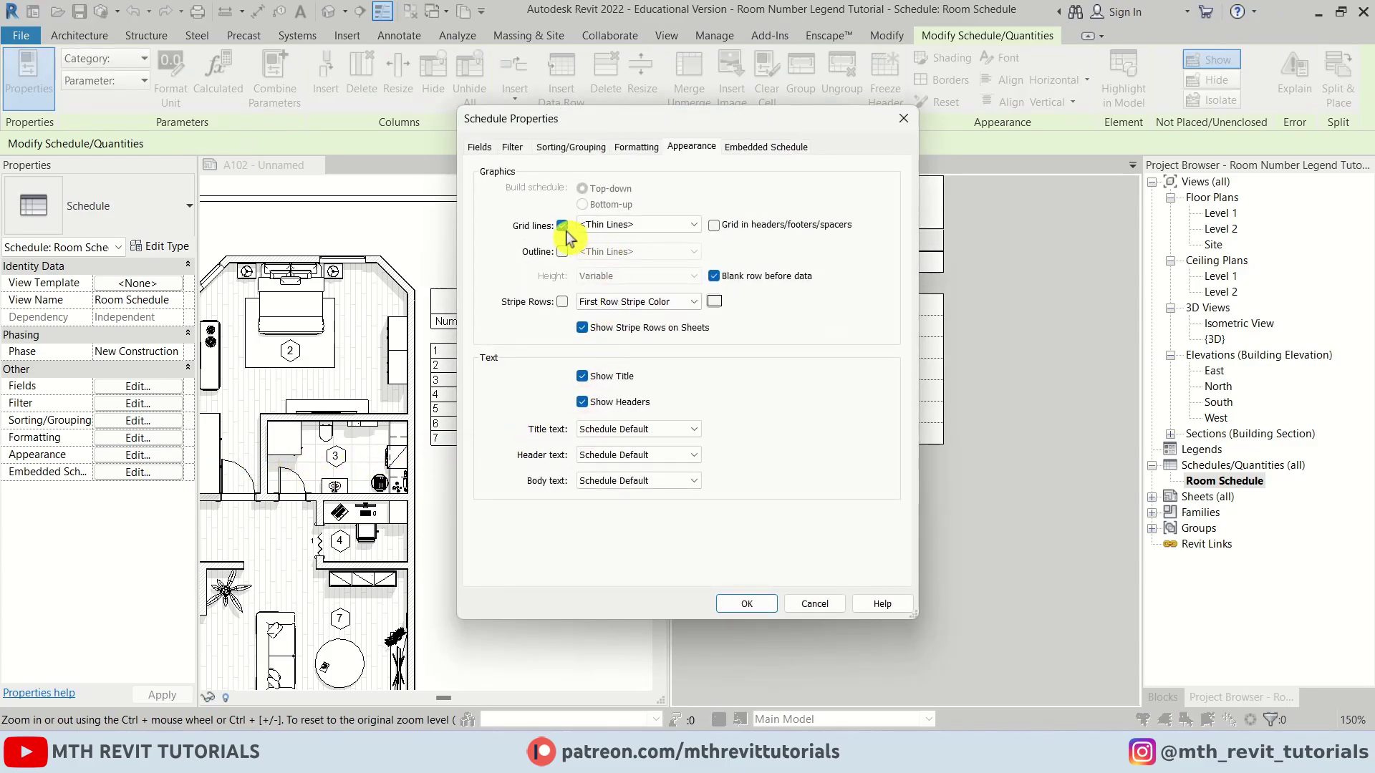
{"action": "left_click_drag", "start_coordinate": [616, 124], "coordinate": [324, 129]}
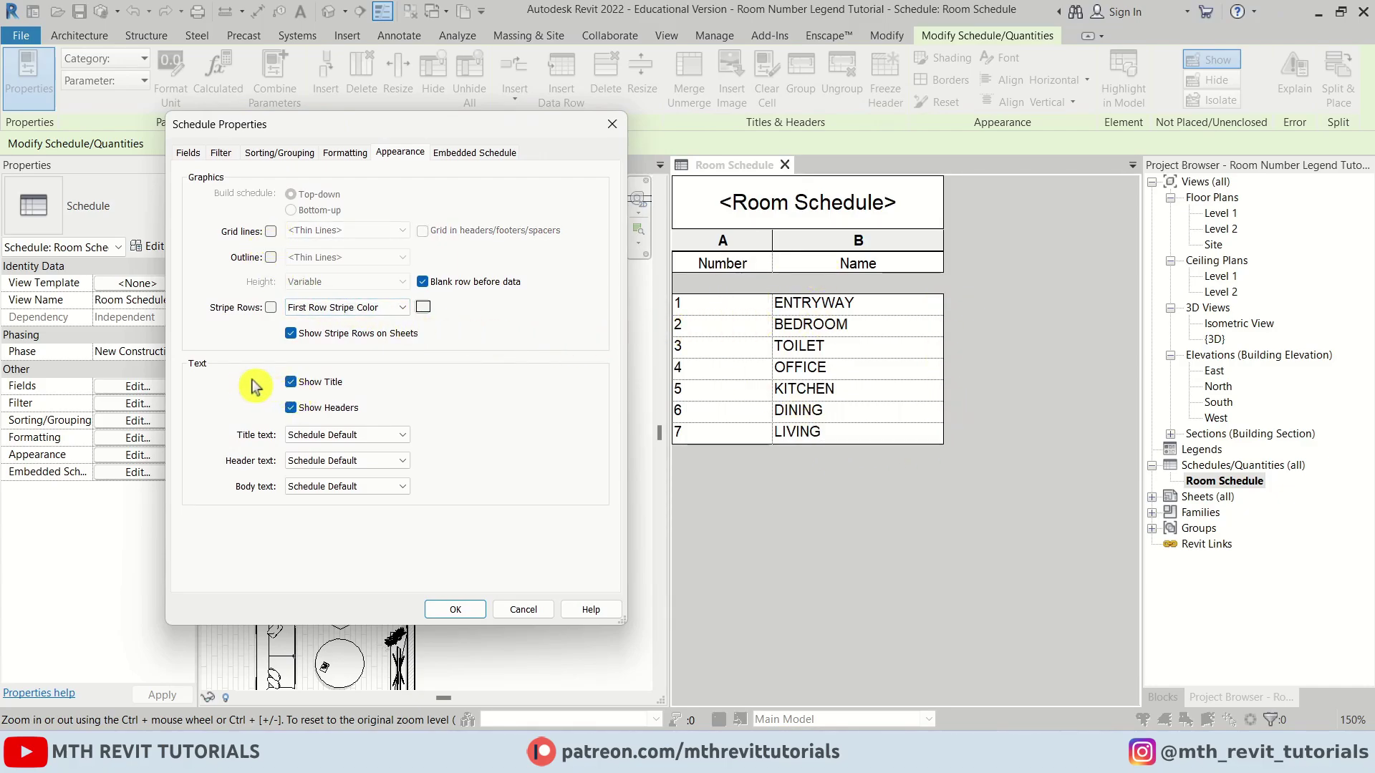
{"action": "left_click", "coordinate": [291, 409]}
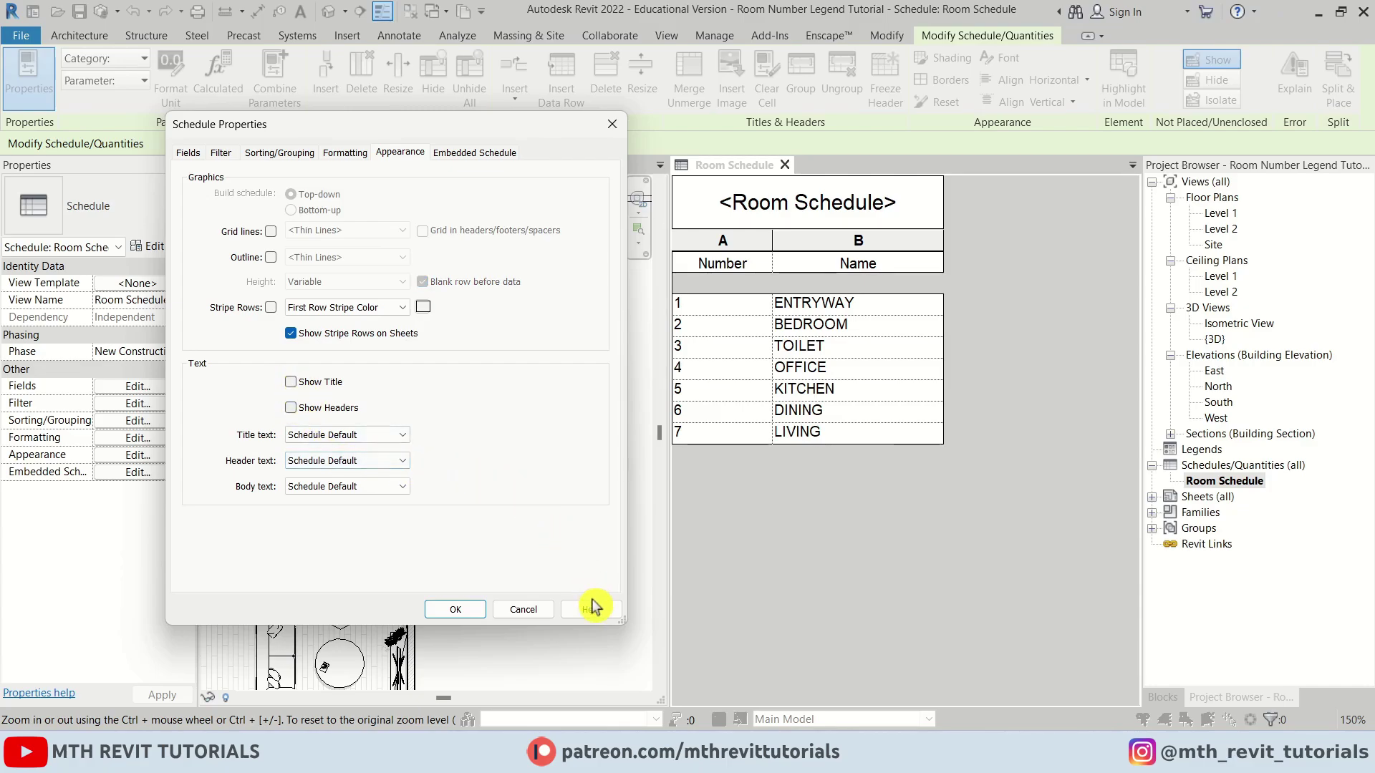
{"action": "left_click", "coordinate": [458, 611]}
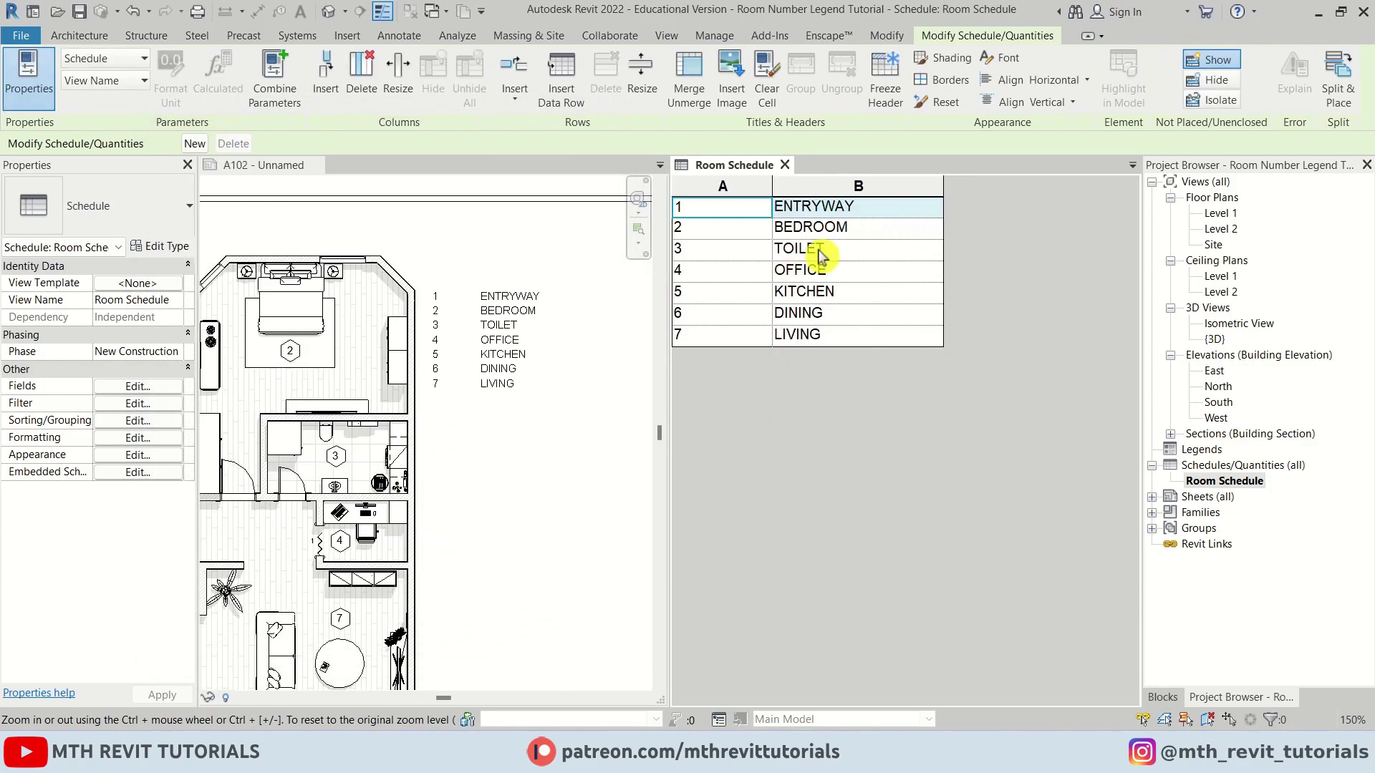
Narrow the room legend's number column on sheet A102 so numbers sit beside the room names.
{"action": "left_click", "coordinate": [478, 307]}
{"action": "scroll", "coordinate": [458, 304], "scroll_direction": "up", "scroll_amount": 3}
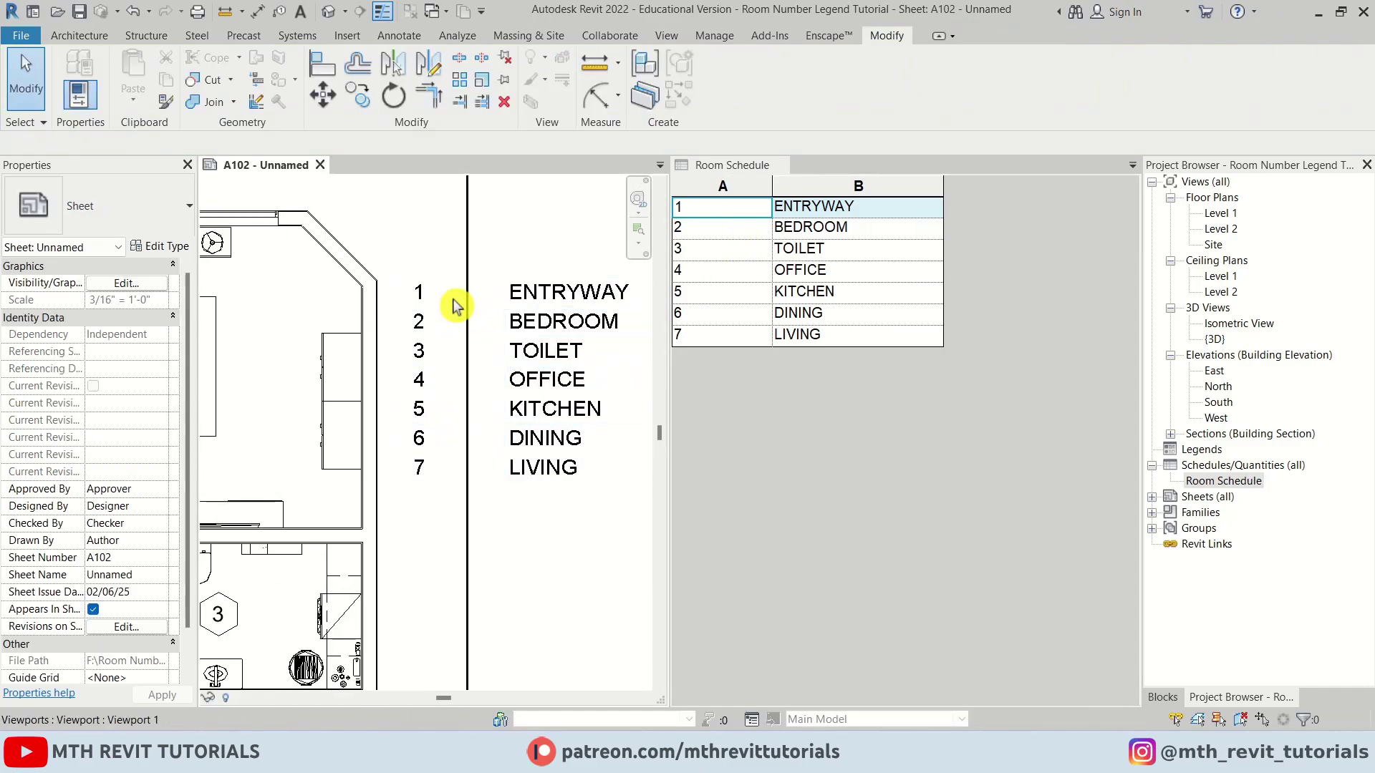
{"action": "left_click", "coordinate": [503, 279]}
{"action": "left_click_drag", "start_coordinate": [504, 276], "coordinate": [456, 281]}
{"action": "left_click", "coordinate": [509, 506]}
Select all the cells in the Room Schedule view.
{"action": "scroll", "coordinate": [509, 337], "scroll_direction": "down", "scroll_amount": 1}
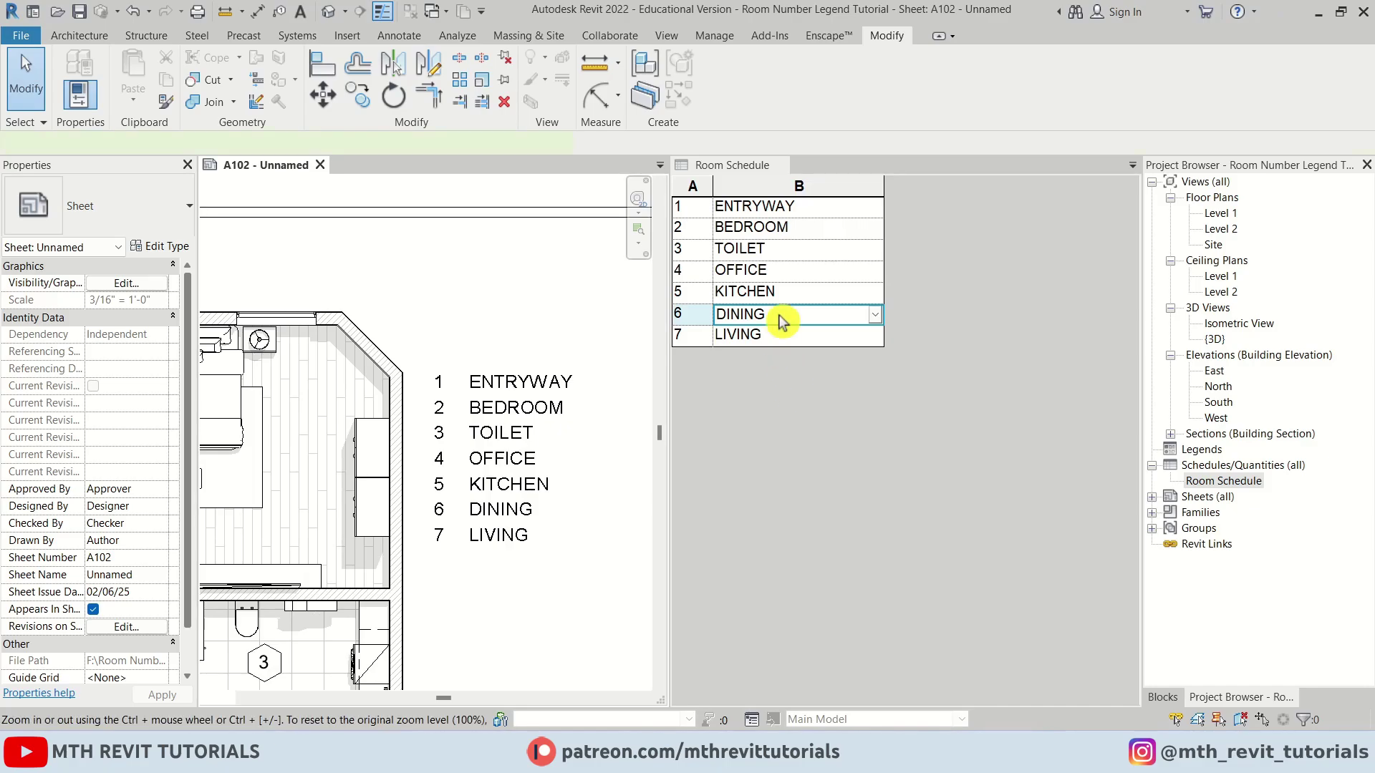
{"action": "left_click", "coordinate": [801, 193]}
{"action": "left_click_drag", "start_coordinate": [802, 188], "coordinate": [694, 190]}
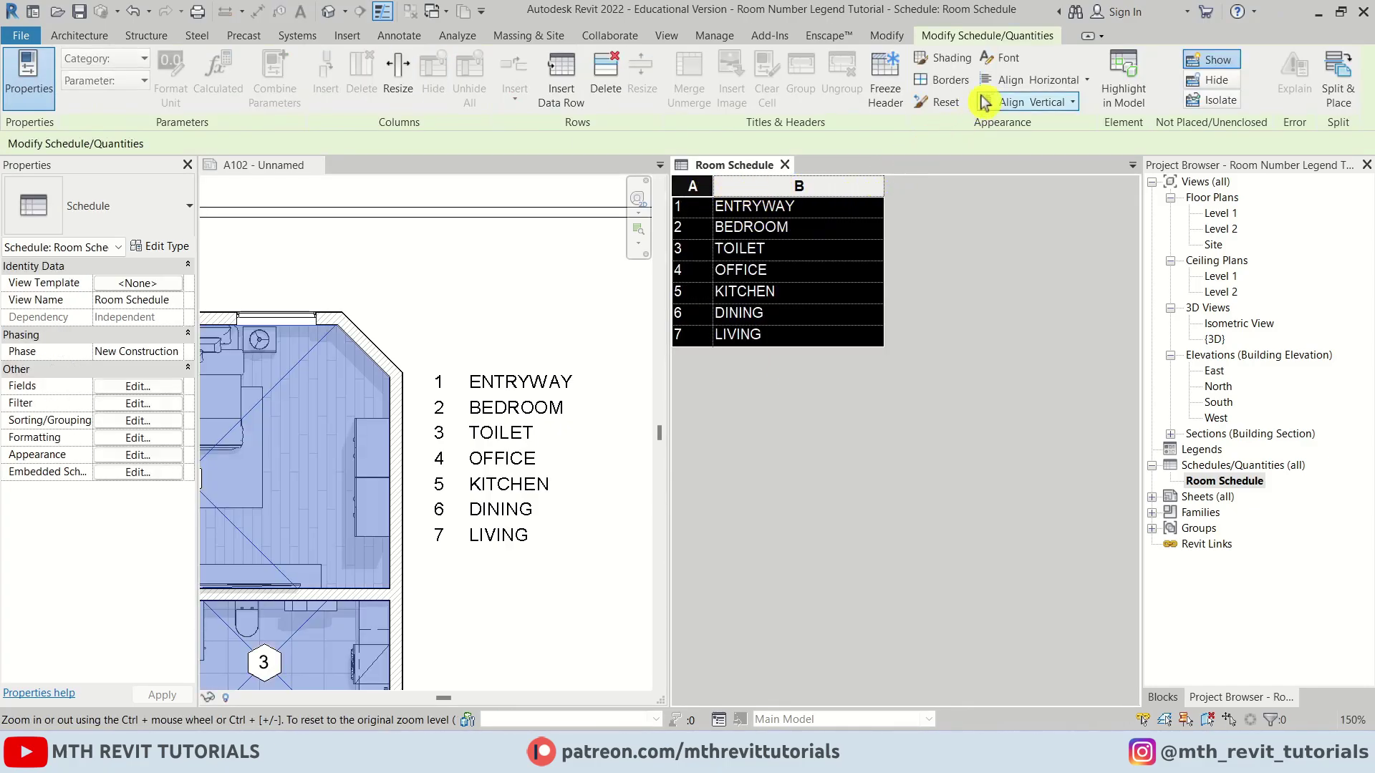
Format the schedule text as bold Consolas, size .2, in teal colour 064-128-128.
{"action": "left_click", "coordinate": [1017, 68]}
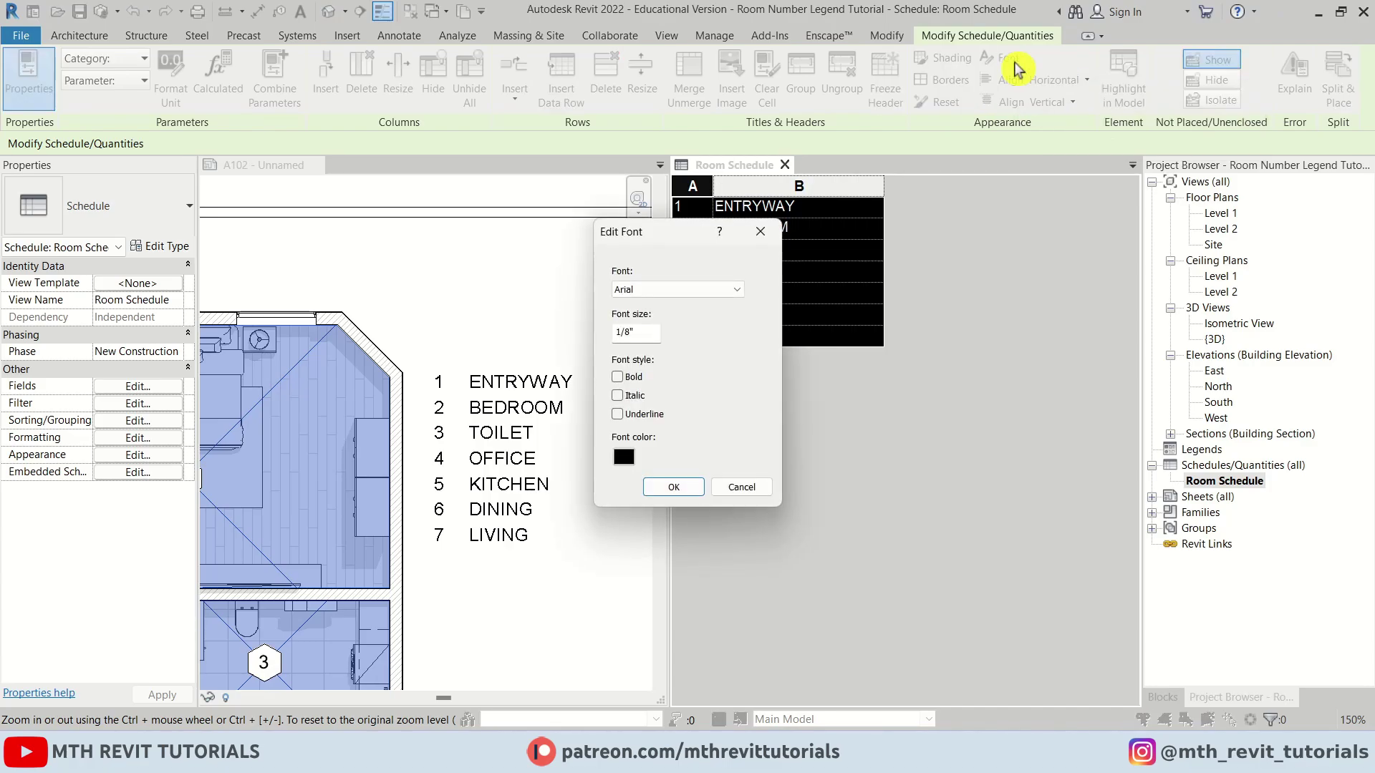
{"action": "left_click", "coordinate": [731, 290]}
{"action": "scroll", "coordinate": [677, 430], "scroll_direction": "down", "scroll_amount": 8}
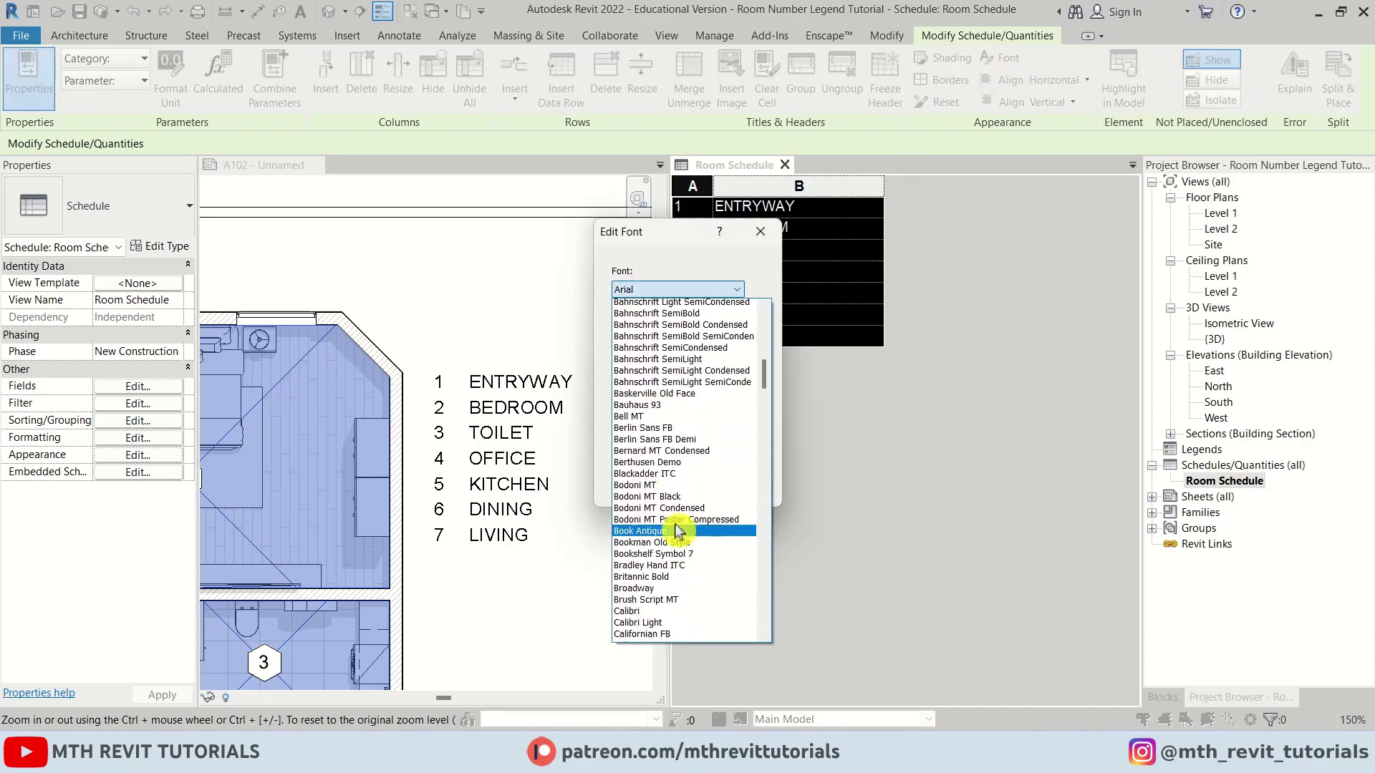
{"action": "scroll", "coordinate": [680, 559], "scroll_direction": "down", "scroll_amount": 5}
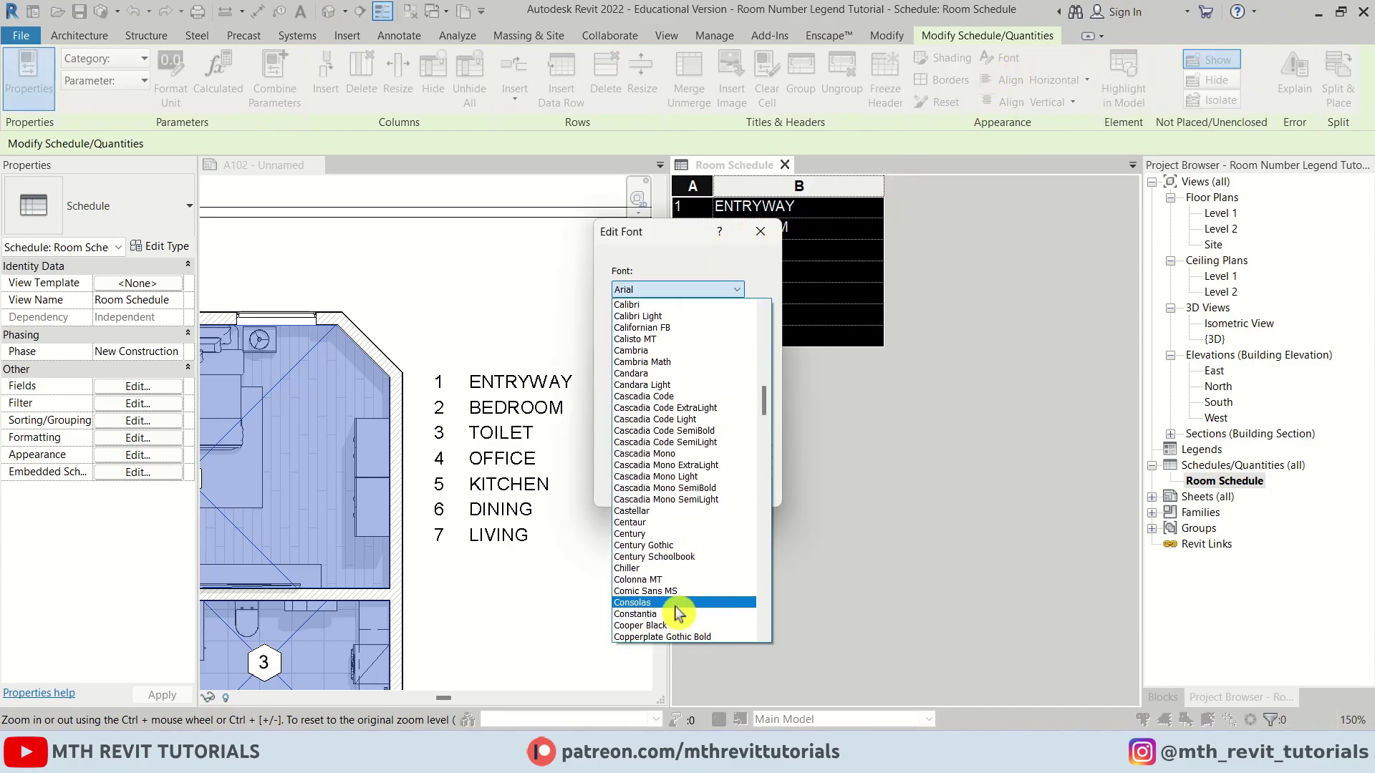
{"action": "left_click", "coordinate": [679, 610]}
{"action": "left_click_drag", "start_coordinate": [635, 331], "coordinate": [605, 328]}
{"action": "type", "text": ".2"}
{"action": "key", "text": "Tab"}
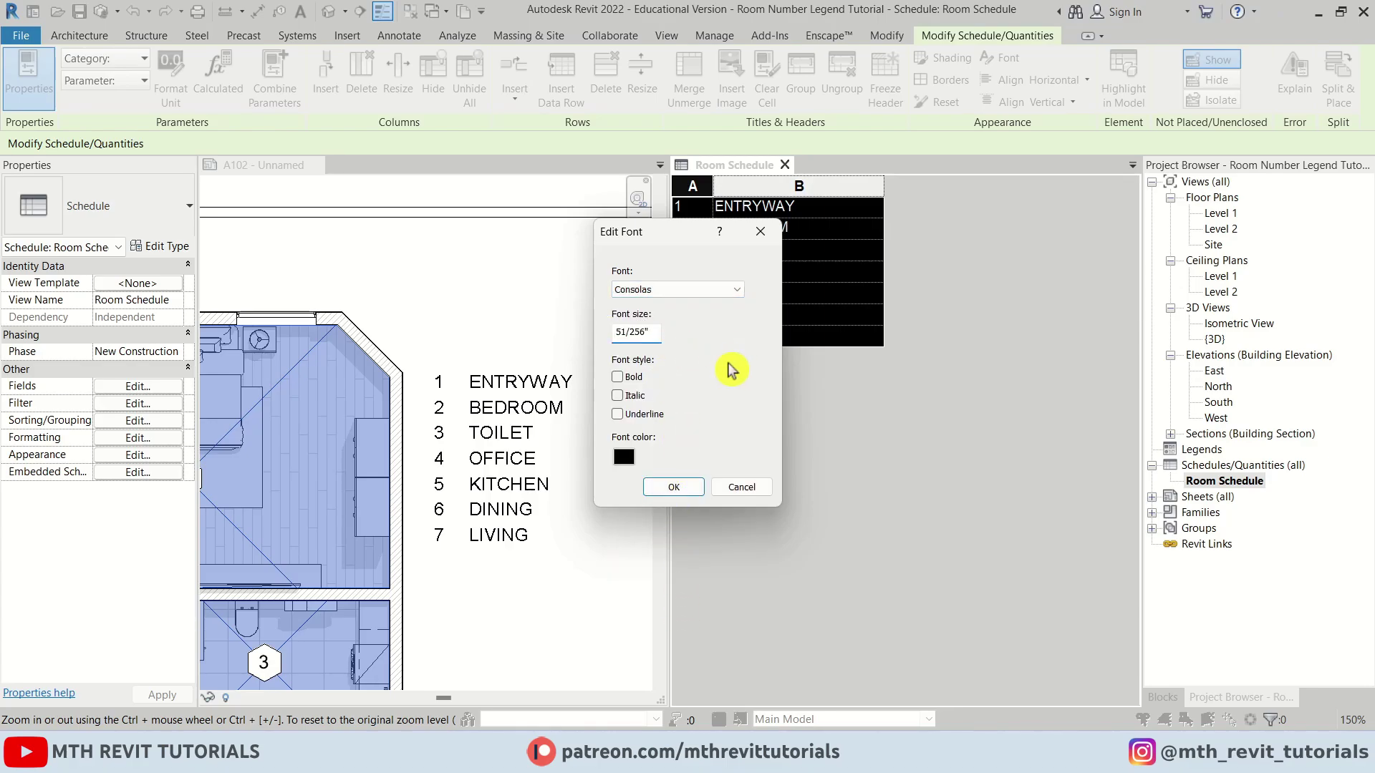
{"action": "left_click", "coordinate": [619, 379]}
{"action": "left_click", "coordinate": [625, 458]}
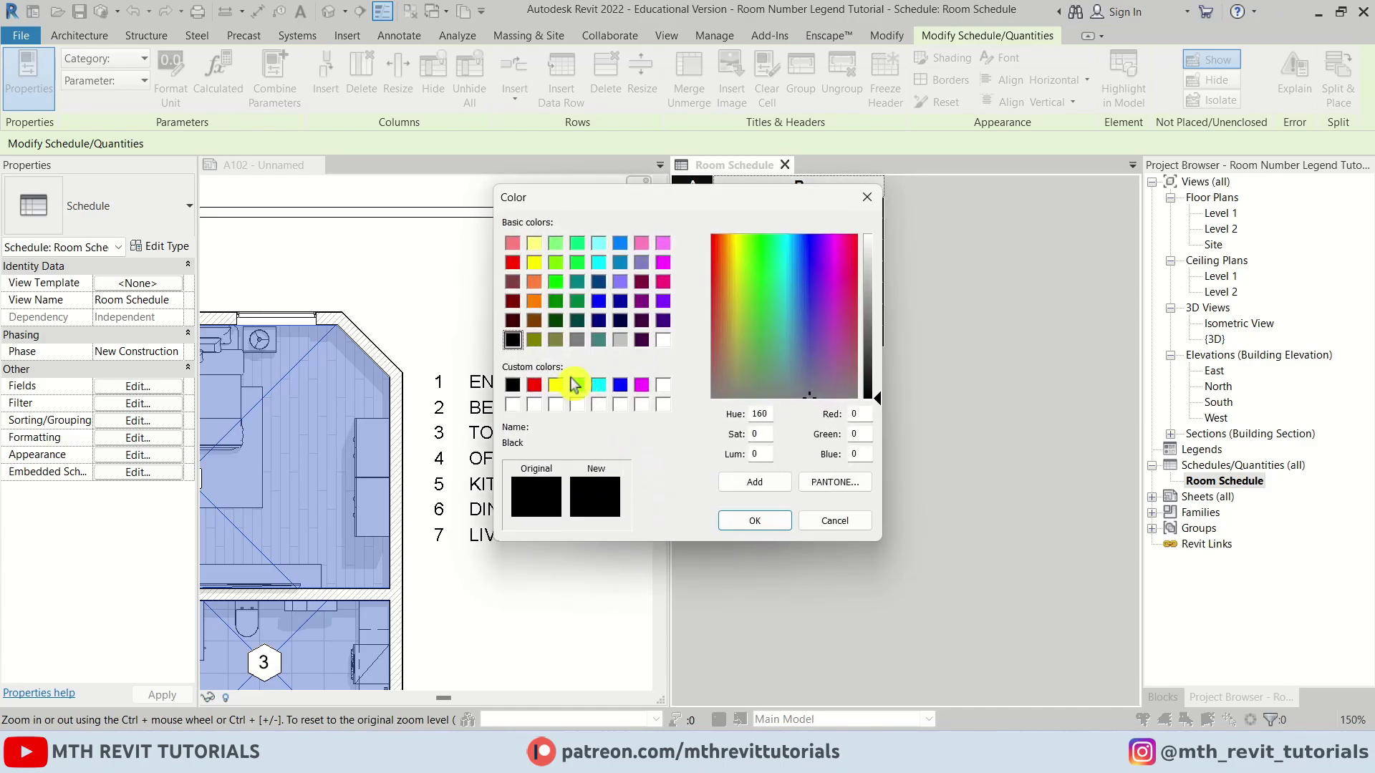
{"action": "left_click", "coordinate": [597, 341]}
{"action": "left_click", "coordinate": [755, 521]}
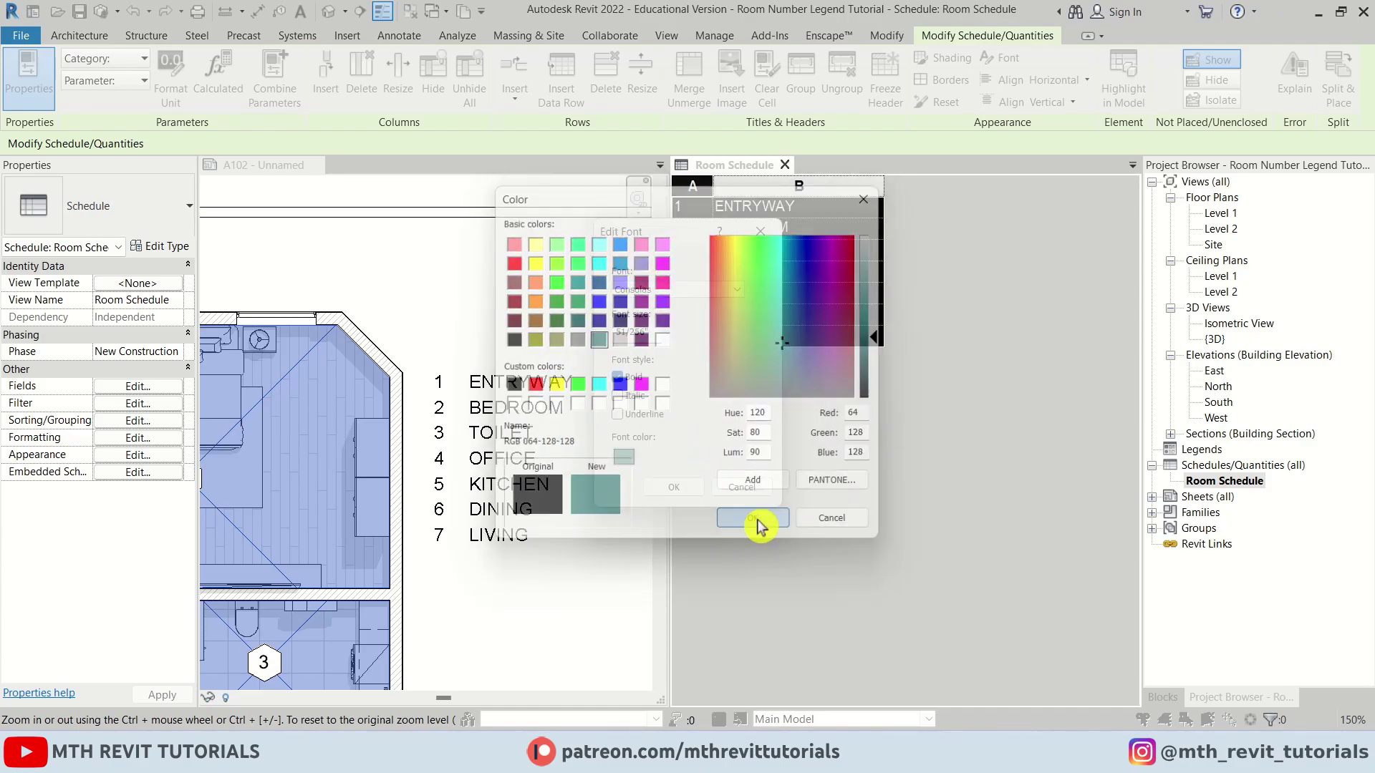
{"action": "left_click", "coordinate": [674, 488]}
Widen the room legend on the sheet so ENTRYWAY fits on one line.
{"action": "left_click", "coordinate": [528, 439]}
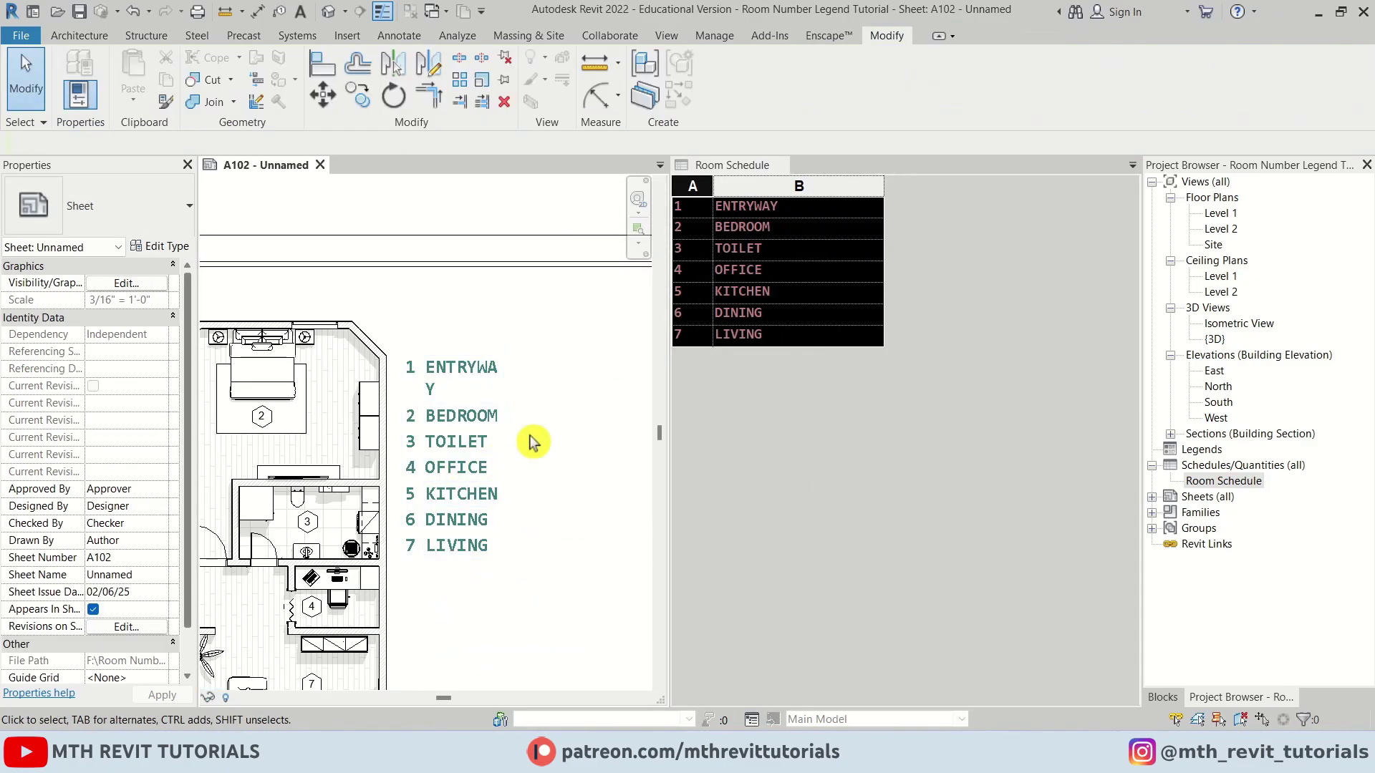
{"action": "left_click", "coordinate": [467, 408]}
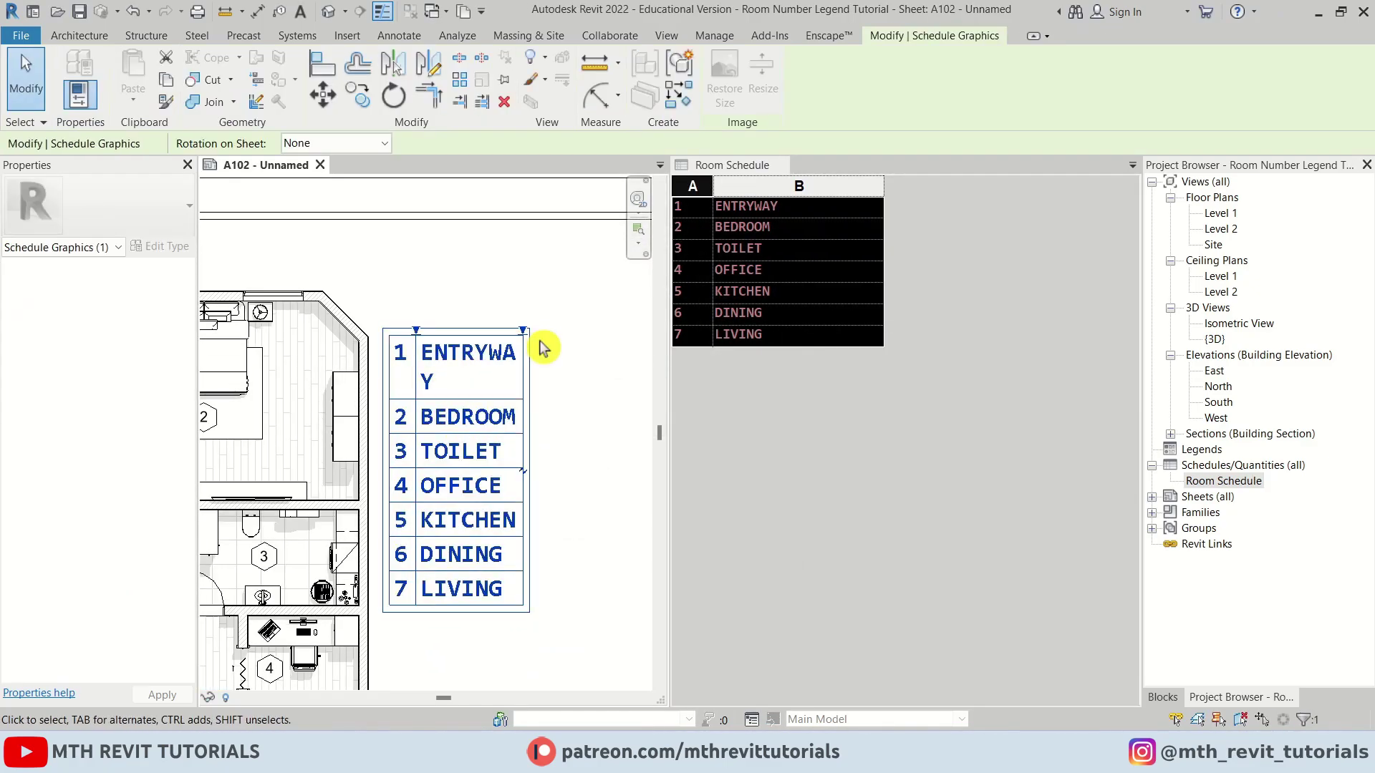
{"action": "left_click_drag", "start_coordinate": [523, 331], "coordinate": [581, 331]}
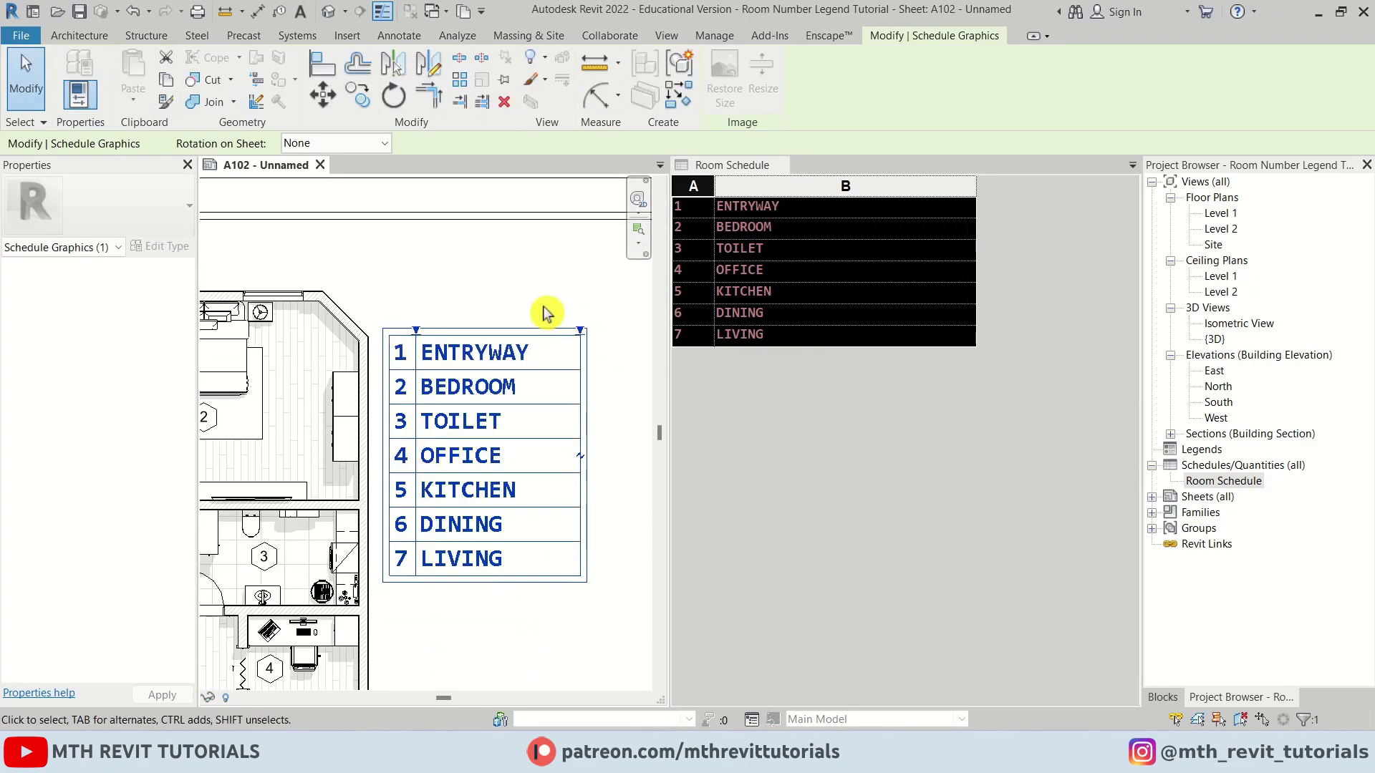
{"action": "left_click", "coordinate": [535, 318]}
Close the Room Schedule view and move the legend down beside the plan's lower right.
{"action": "scroll", "coordinate": [528, 416], "scroll_direction": "down", "scroll_amount": 2}
{"action": "scroll", "coordinate": [528, 415], "scroll_direction": "down", "scroll_amount": 3}
{"action": "left_click", "coordinate": [779, 169]}
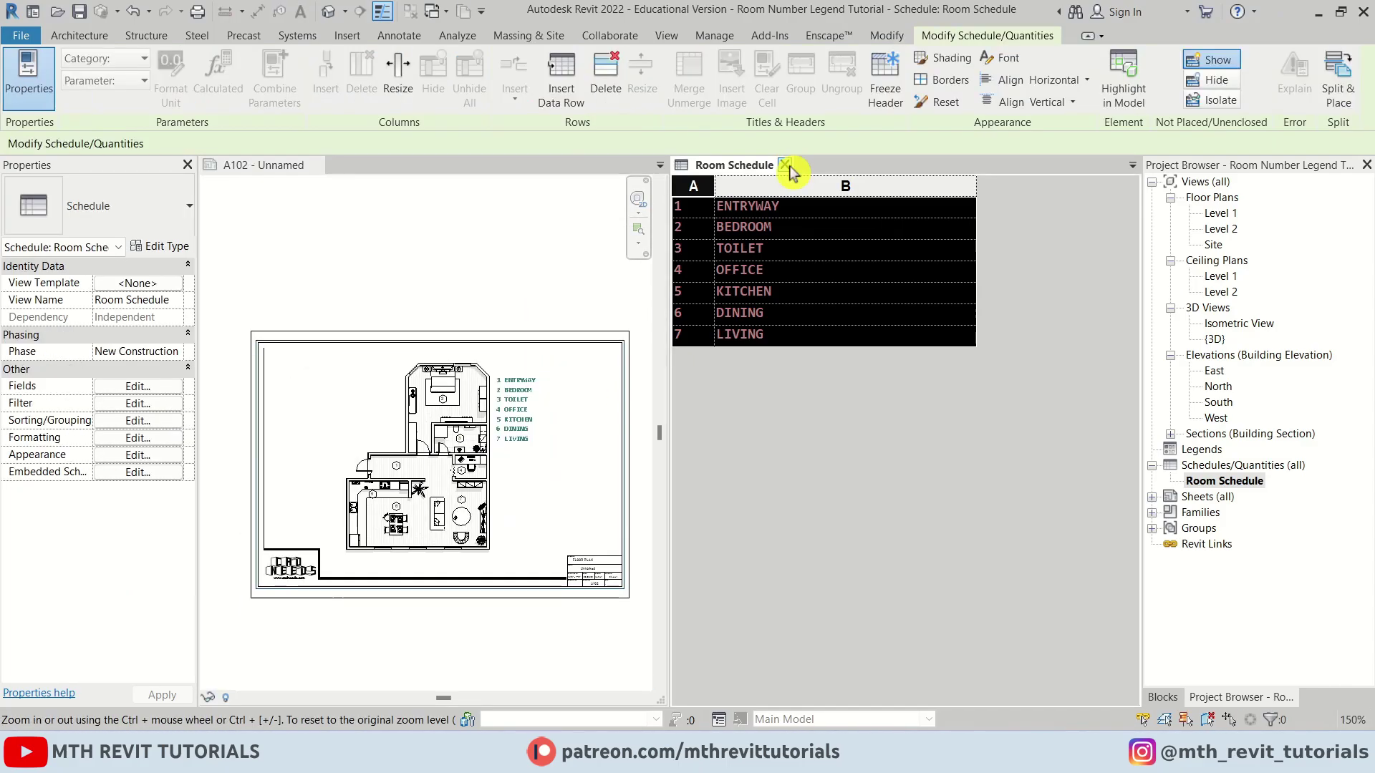
{"action": "left_click", "coordinate": [785, 169]}
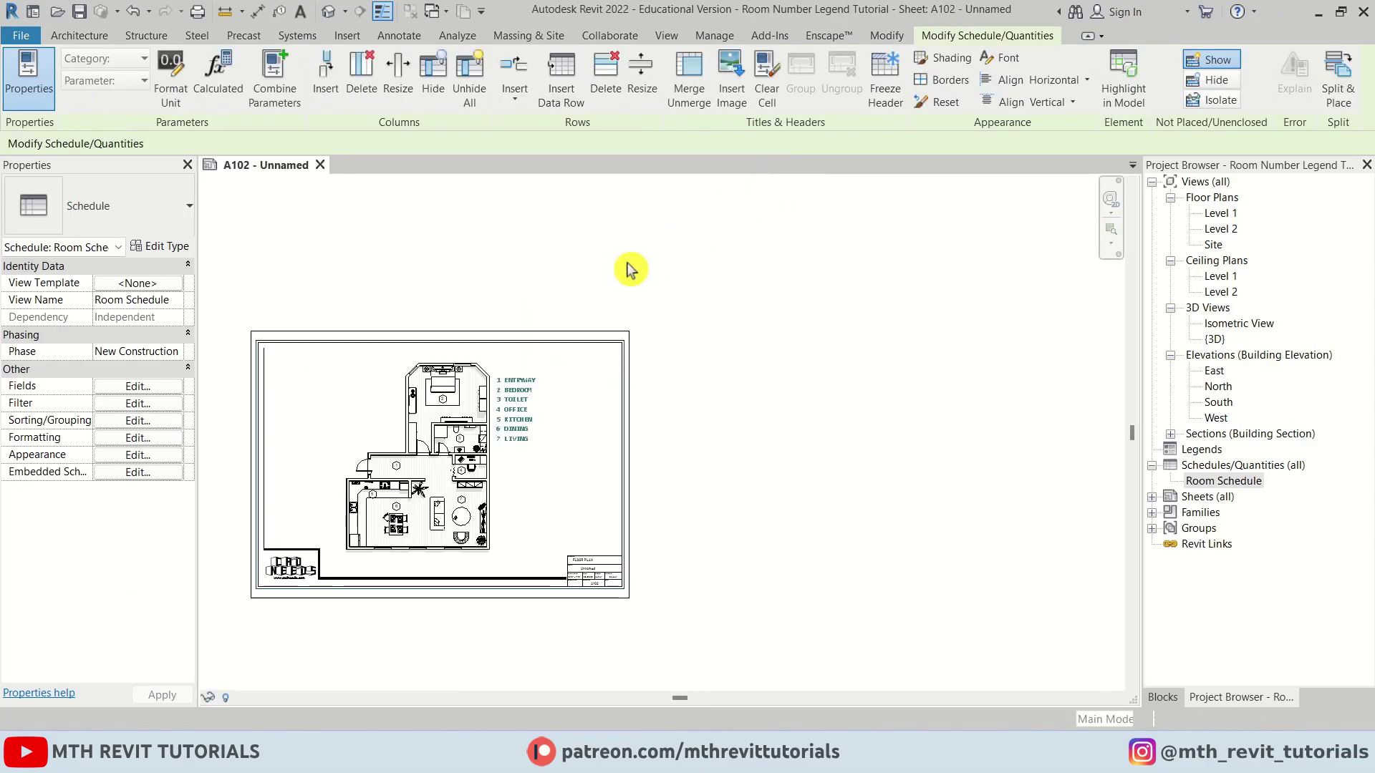
{"action": "scroll", "coordinate": [638, 374], "scroll_direction": "up", "scroll_amount": 5}
{"action": "scroll", "coordinate": [720, 309], "scroll_direction": "down", "scroll_amount": 4}
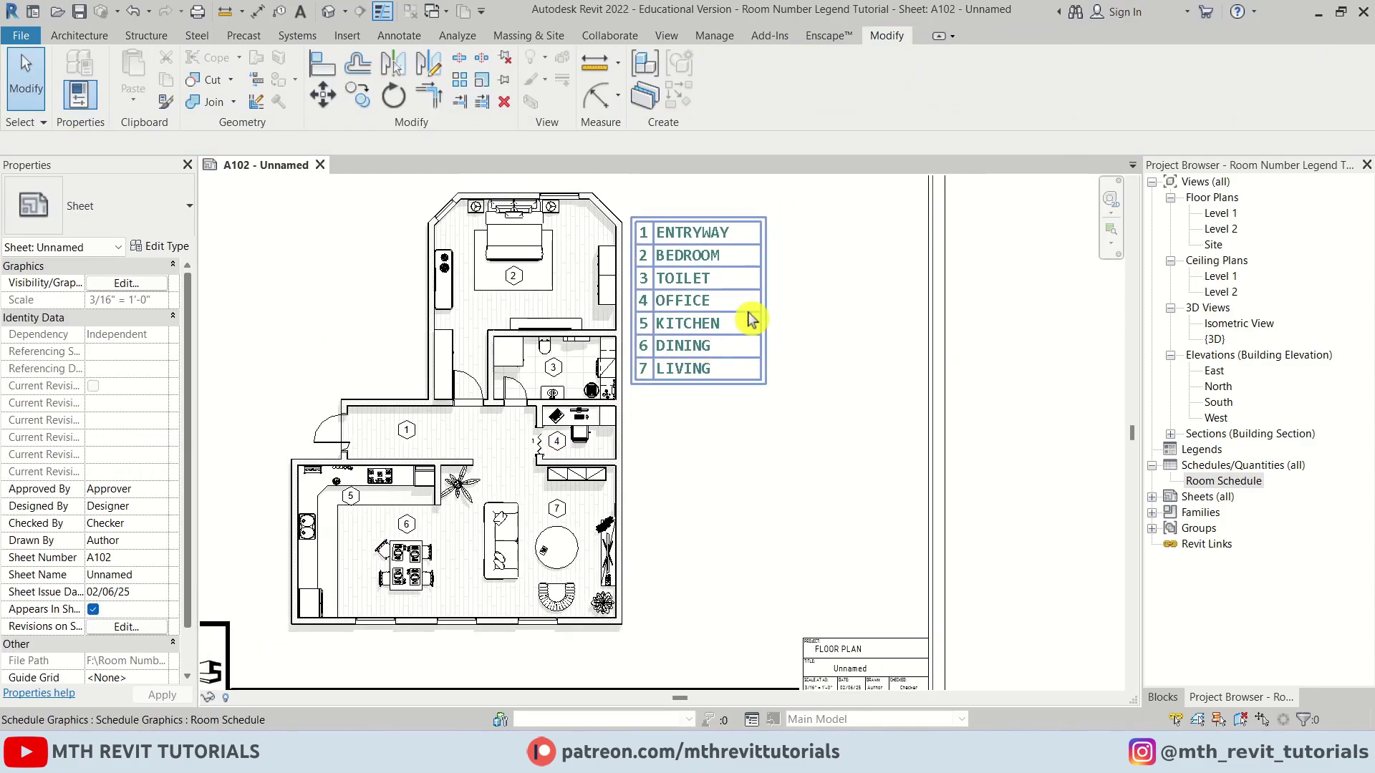
{"action": "left_click_drag", "start_coordinate": [723, 303], "coordinate": [723, 488]}
Activate the Level 1 floor plan viewport on sheet A102.
{"action": "key", "text": "Escape"}
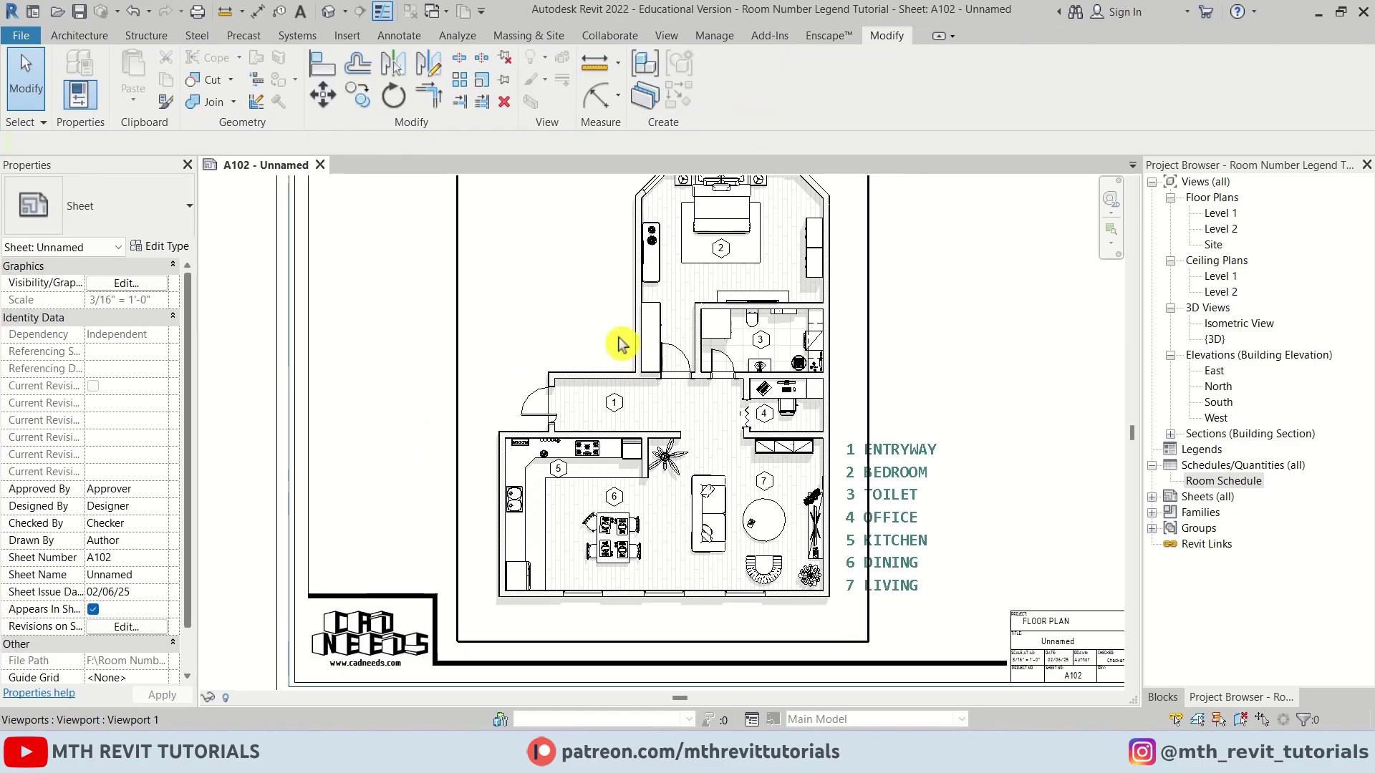
{"action": "double_click", "coordinate": [623, 343]}
{"action": "scroll", "coordinate": [635, 344], "scroll_direction": "up", "scroll_amount": 2}
{"action": "scroll", "coordinate": [637, 347], "scroll_direction": "up", "scroll_amount": 2}
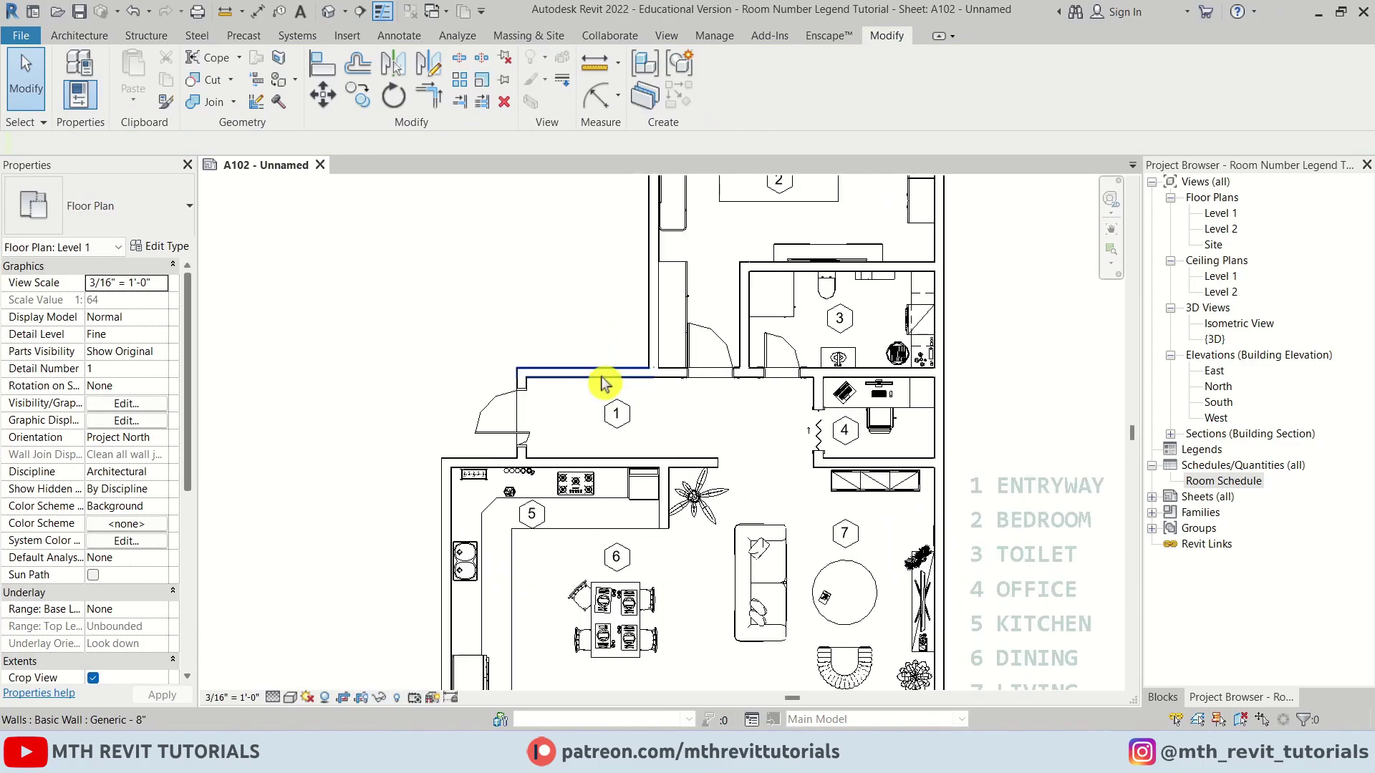
Override the Walls category cut pattern to a solid fill in light grey 192-192-192.
{"action": "left_click", "coordinate": [651, 346]}
{"action": "right_click", "coordinate": [653, 347]}
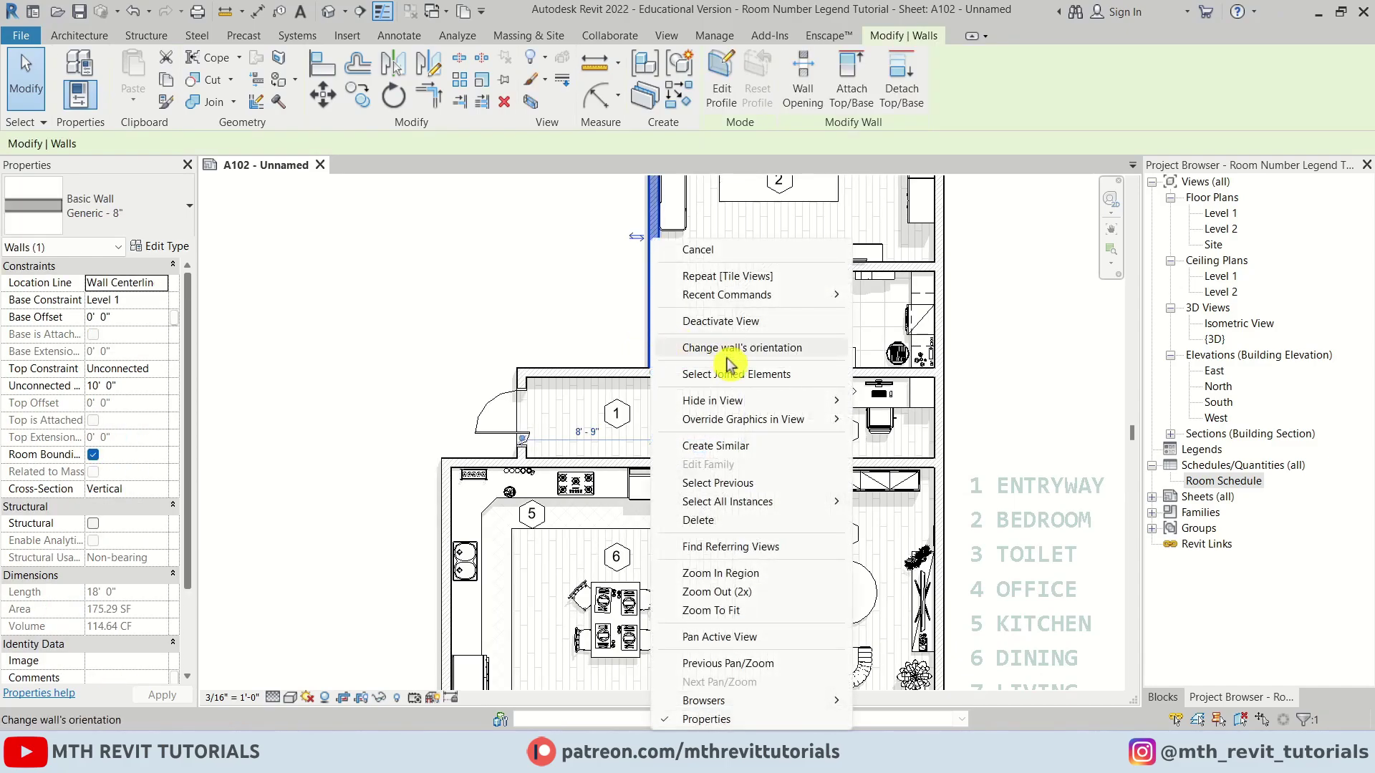
{"action": "mouse_move", "coordinate": [812, 424]}
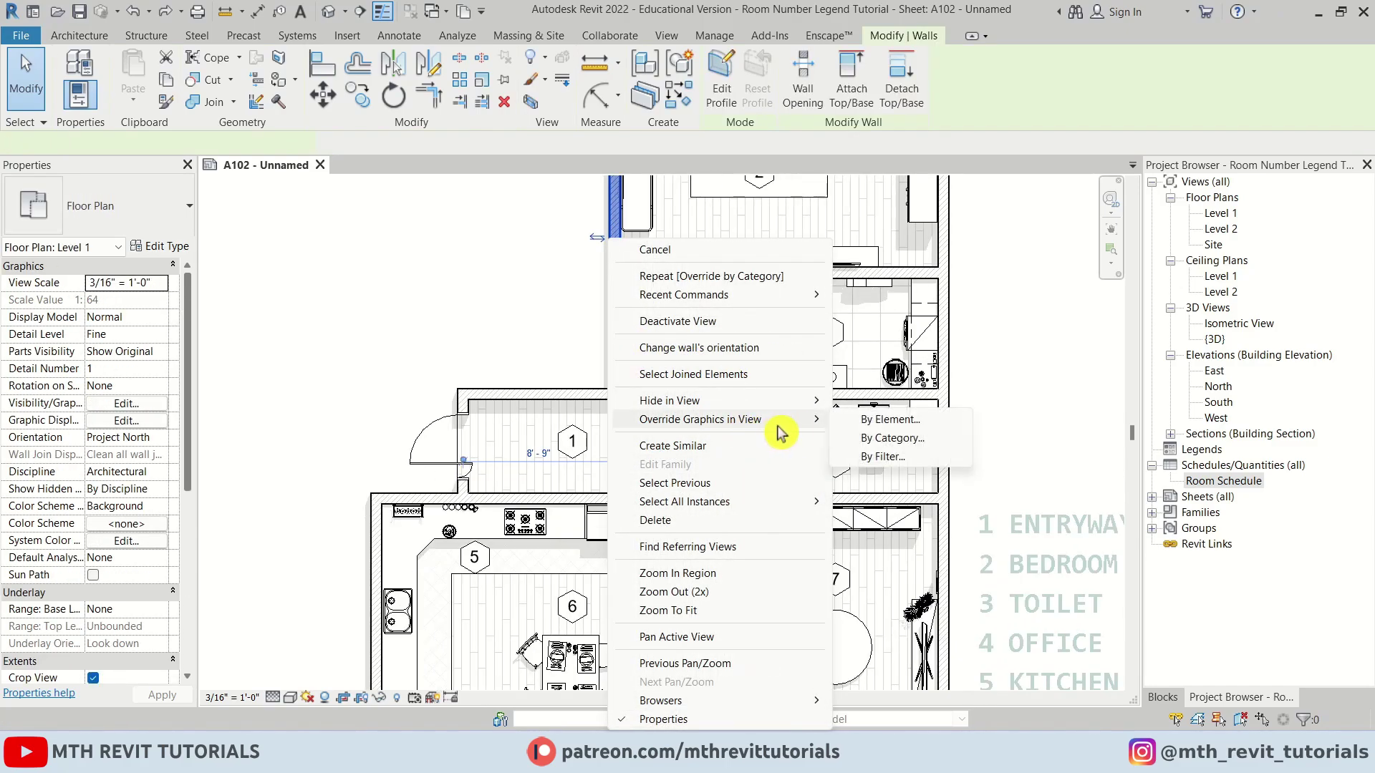
{"action": "left_click", "coordinate": [928, 445]}
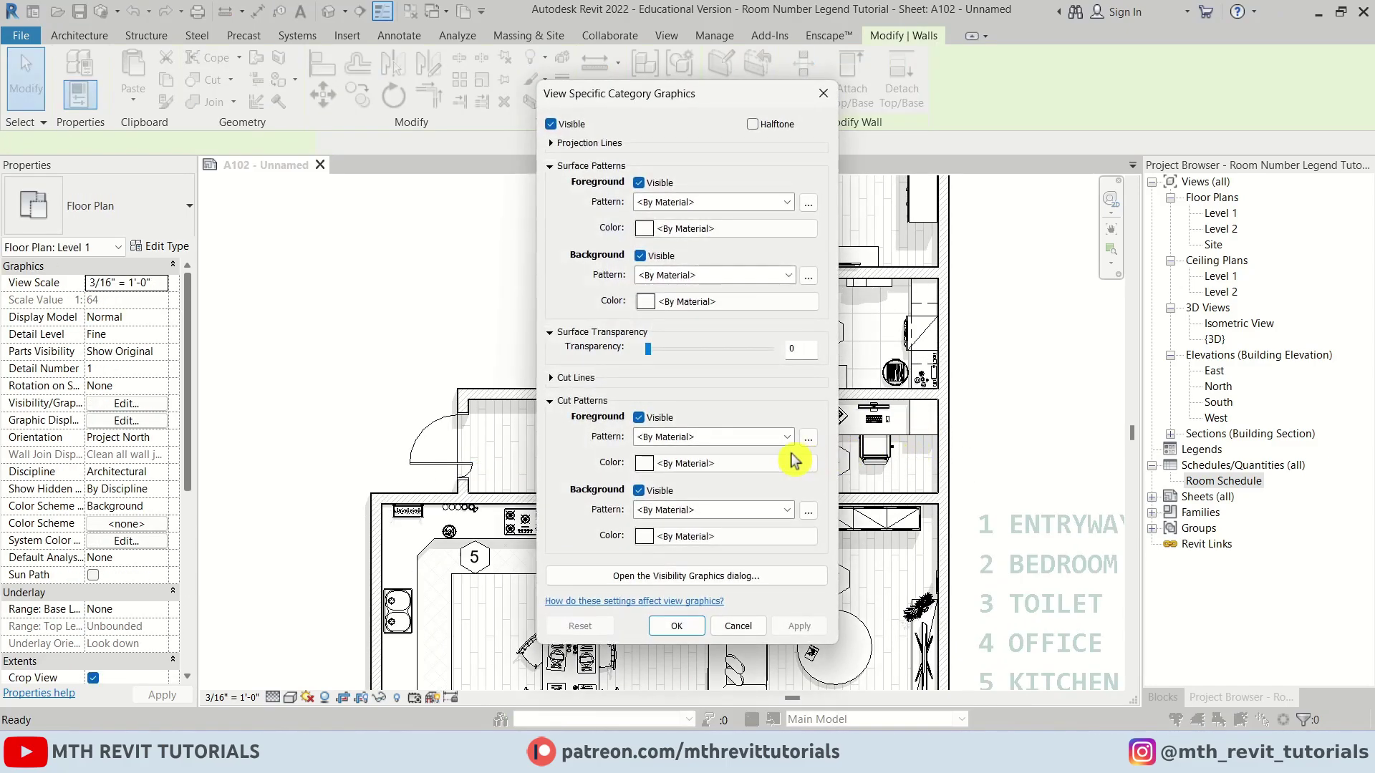
{"action": "left_click", "coordinate": [761, 443]}
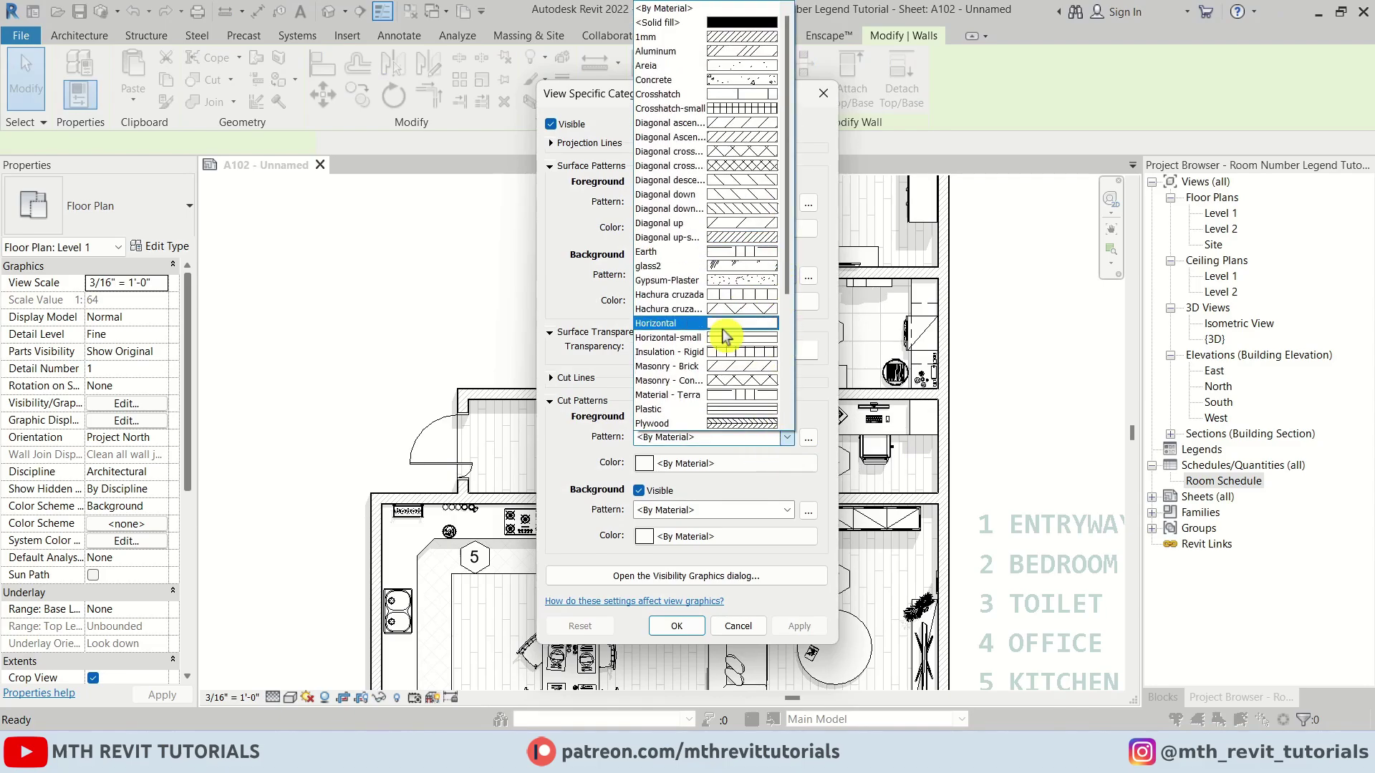
{"action": "left_click", "coordinate": [748, 23]}
{"action": "left_click", "coordinate": [695, 463]}
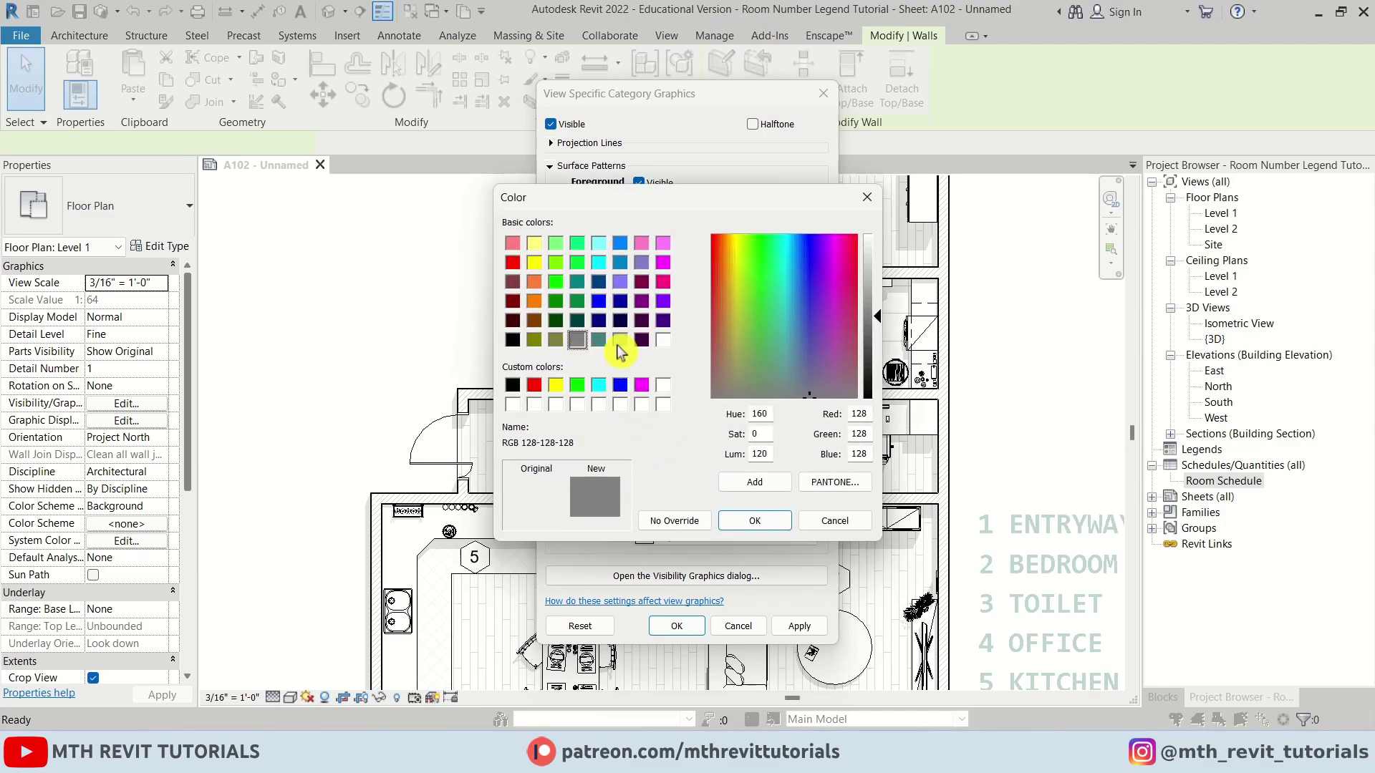
{"action": "left_click", "coordinate": [620, 341]}
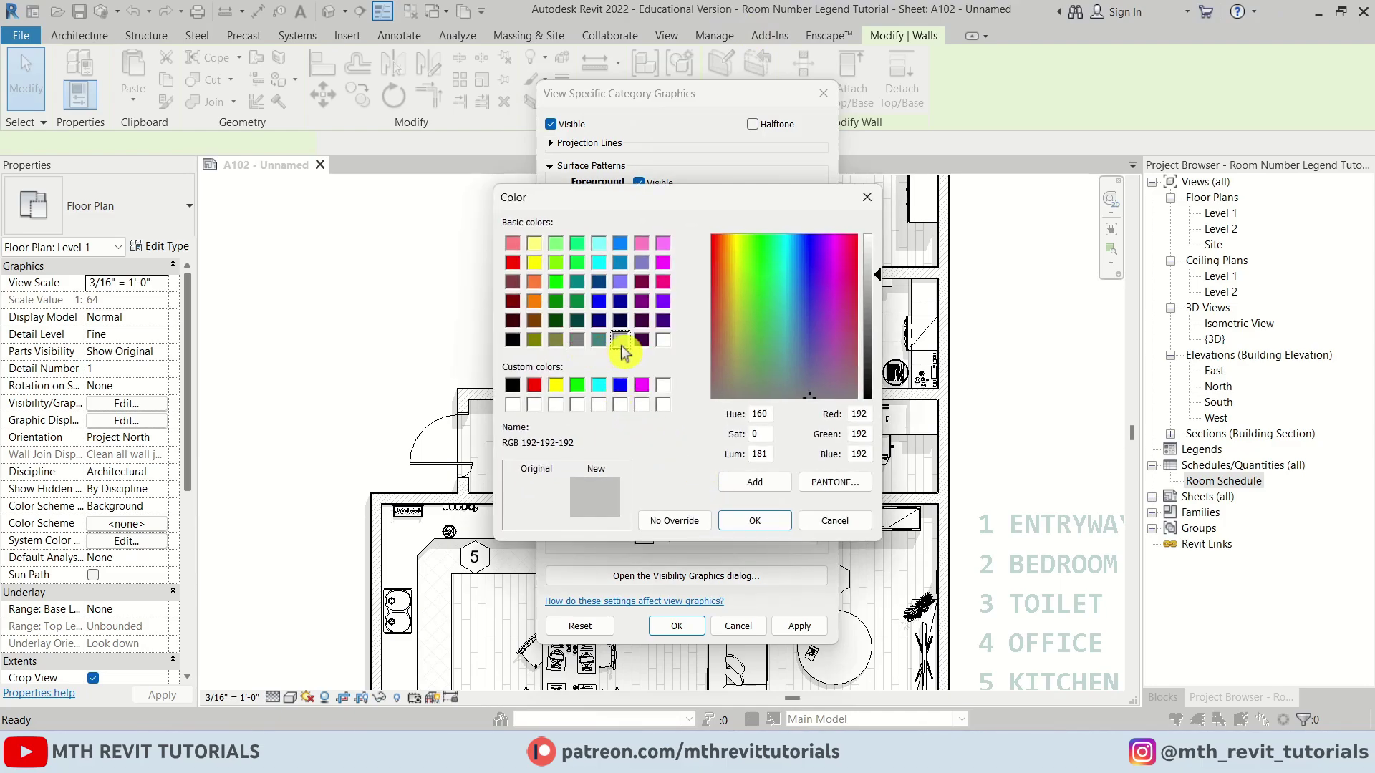
{"action": "left_click", "coordinate": [760, 525]}
{"action": "left_click", "coordinate": [680, 627]}
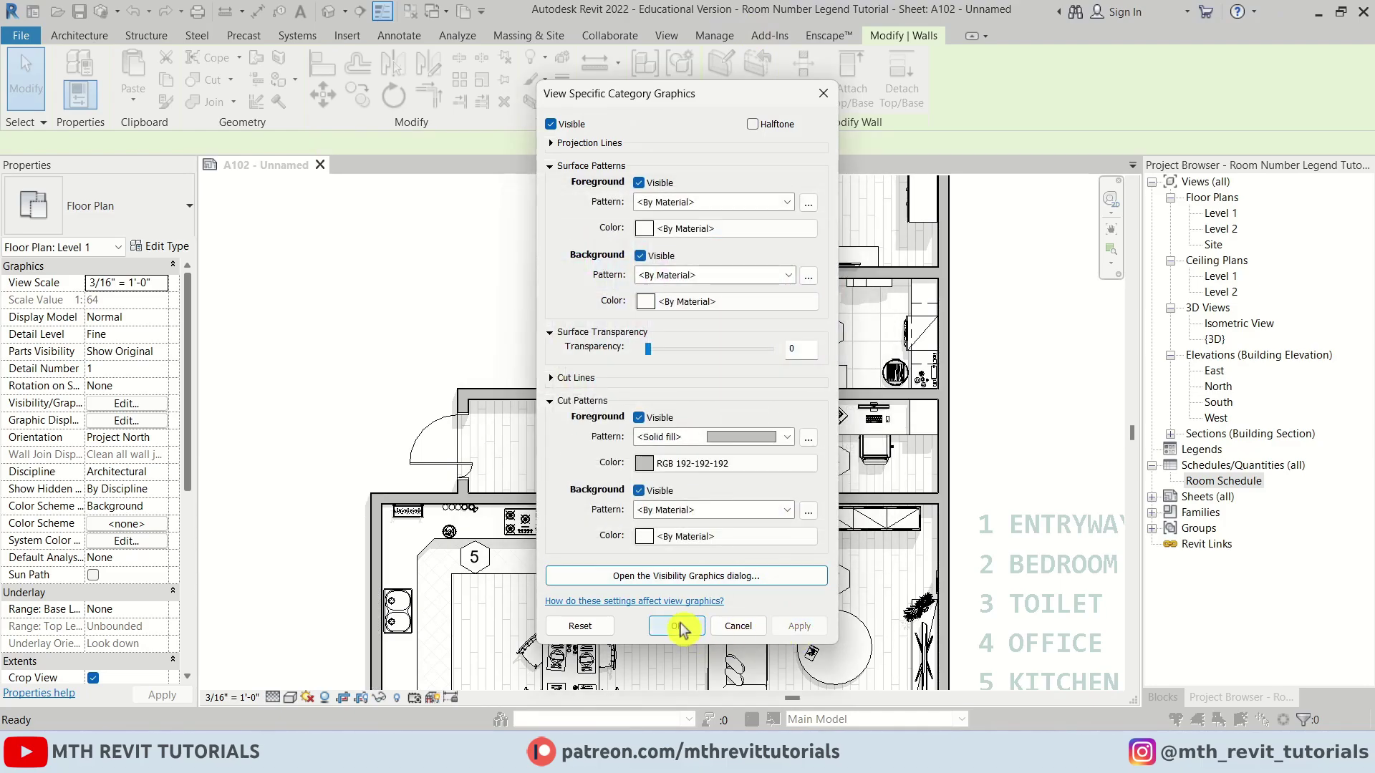
Deactivate the viewport and return to the sheet.
{"action": "key", "text": "Escape"}
{"action": "scroll", "coordinate": [921, 374], "scroll_direction": "down", "scroll_amount": 4}
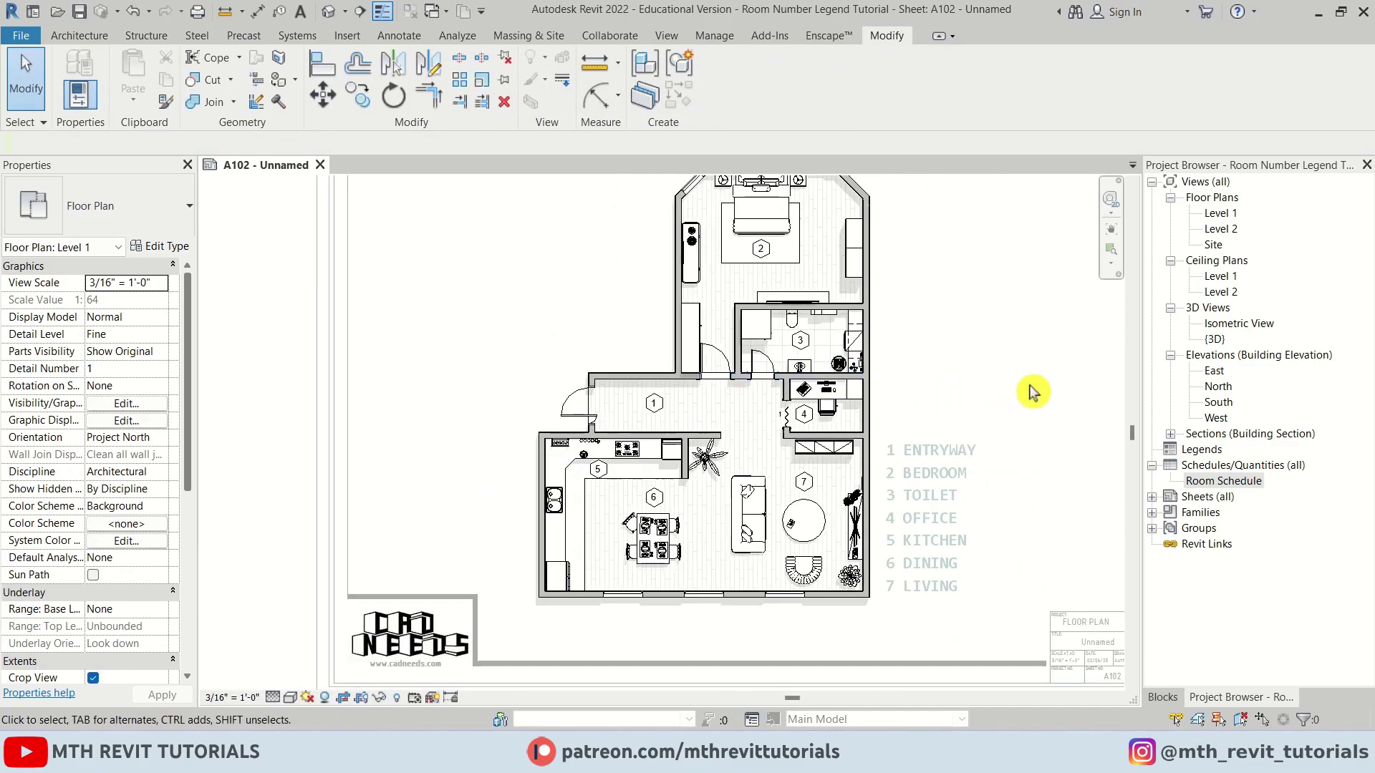
{"action": "double_click", "coordinate": [1035, 393]}
{"action": "scroll", "coordinate": [681, 421], "scroll_direction": "down", "scroll_amount": 3}
{"action": "scroll", "coordinate": [951, 516], "scroll_direction": "up", "scroll_amount": 3}
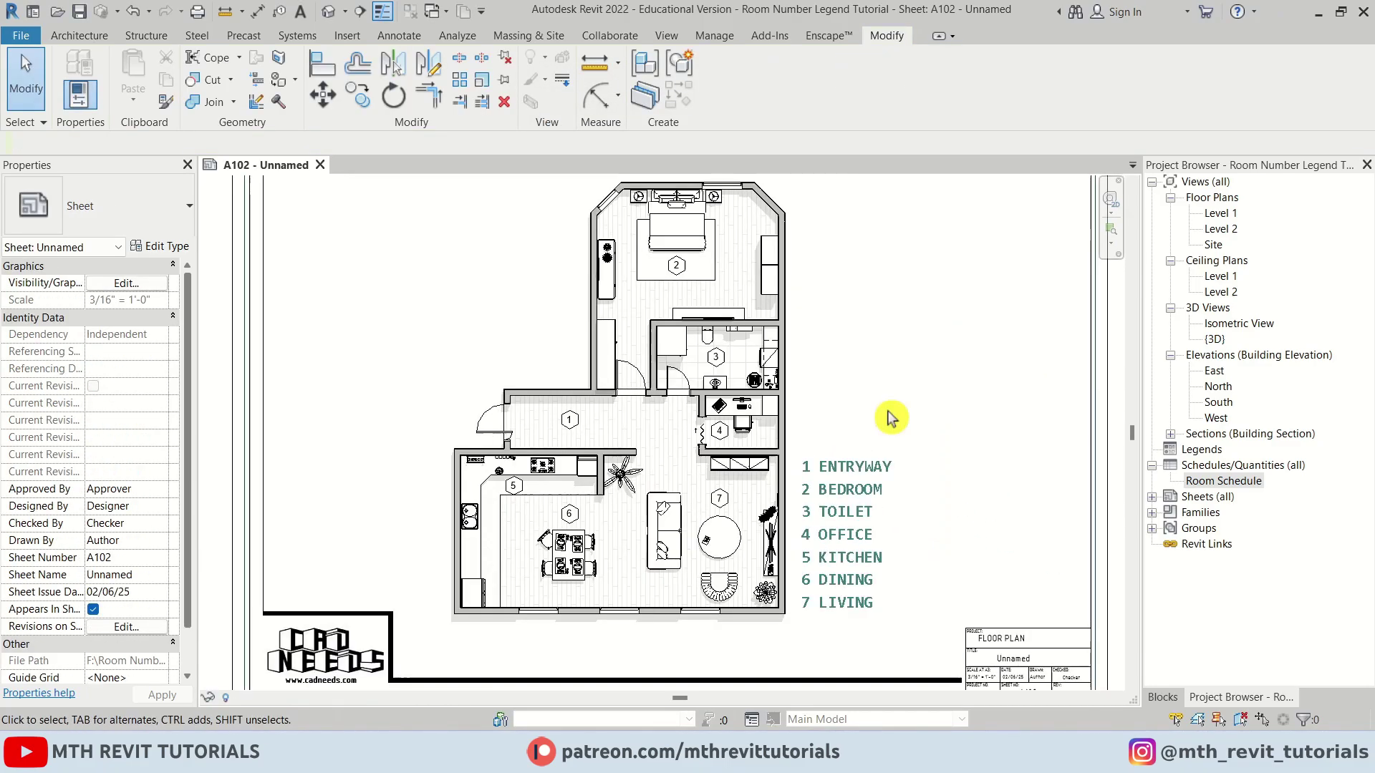